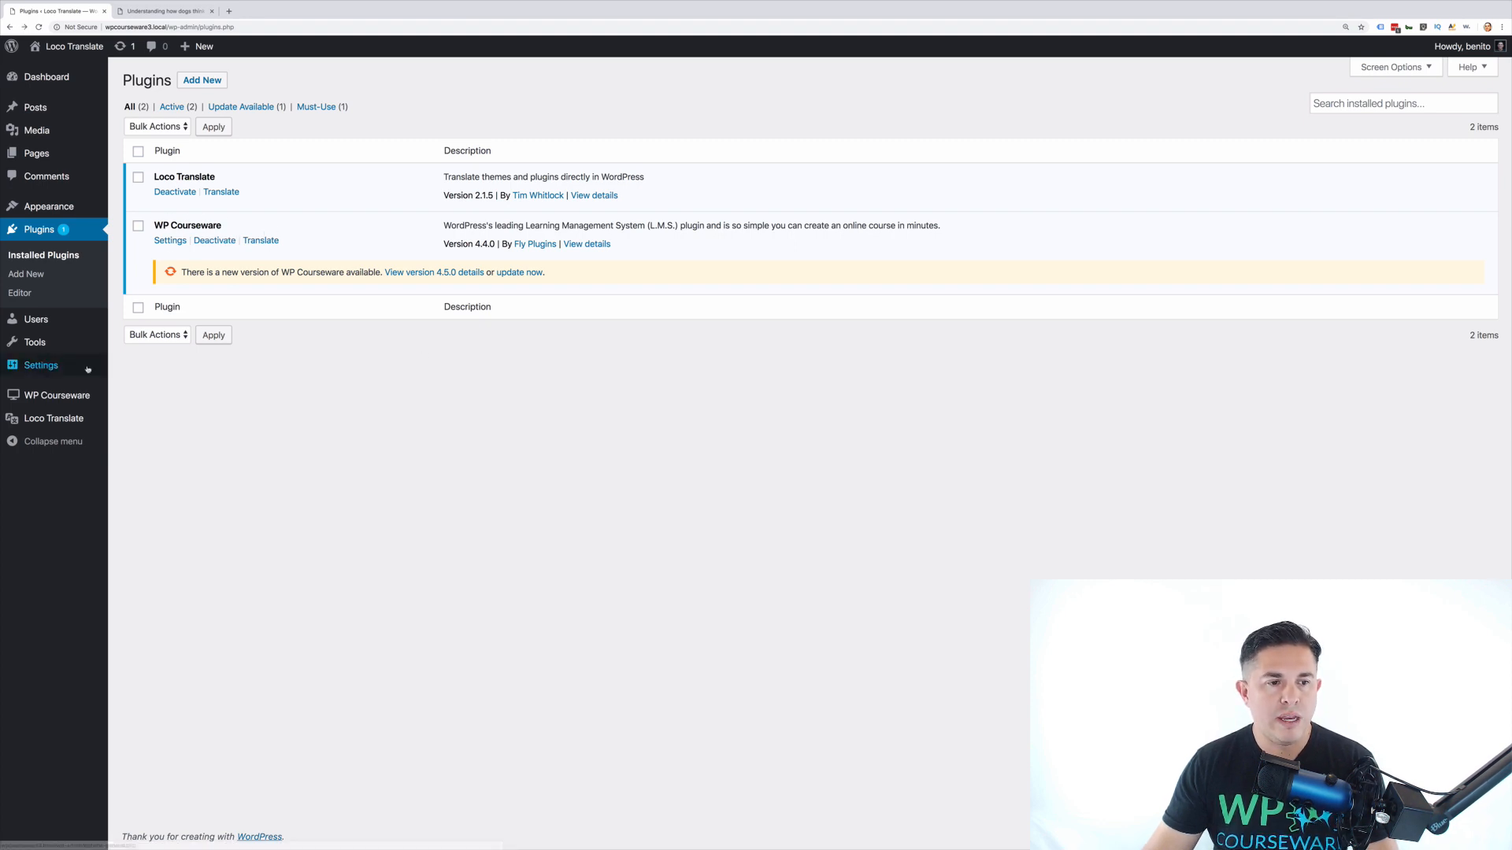
Start a new language for the WP Courseware plugin in Loco Translate's plugin translations.
mouse_move(47, 420)
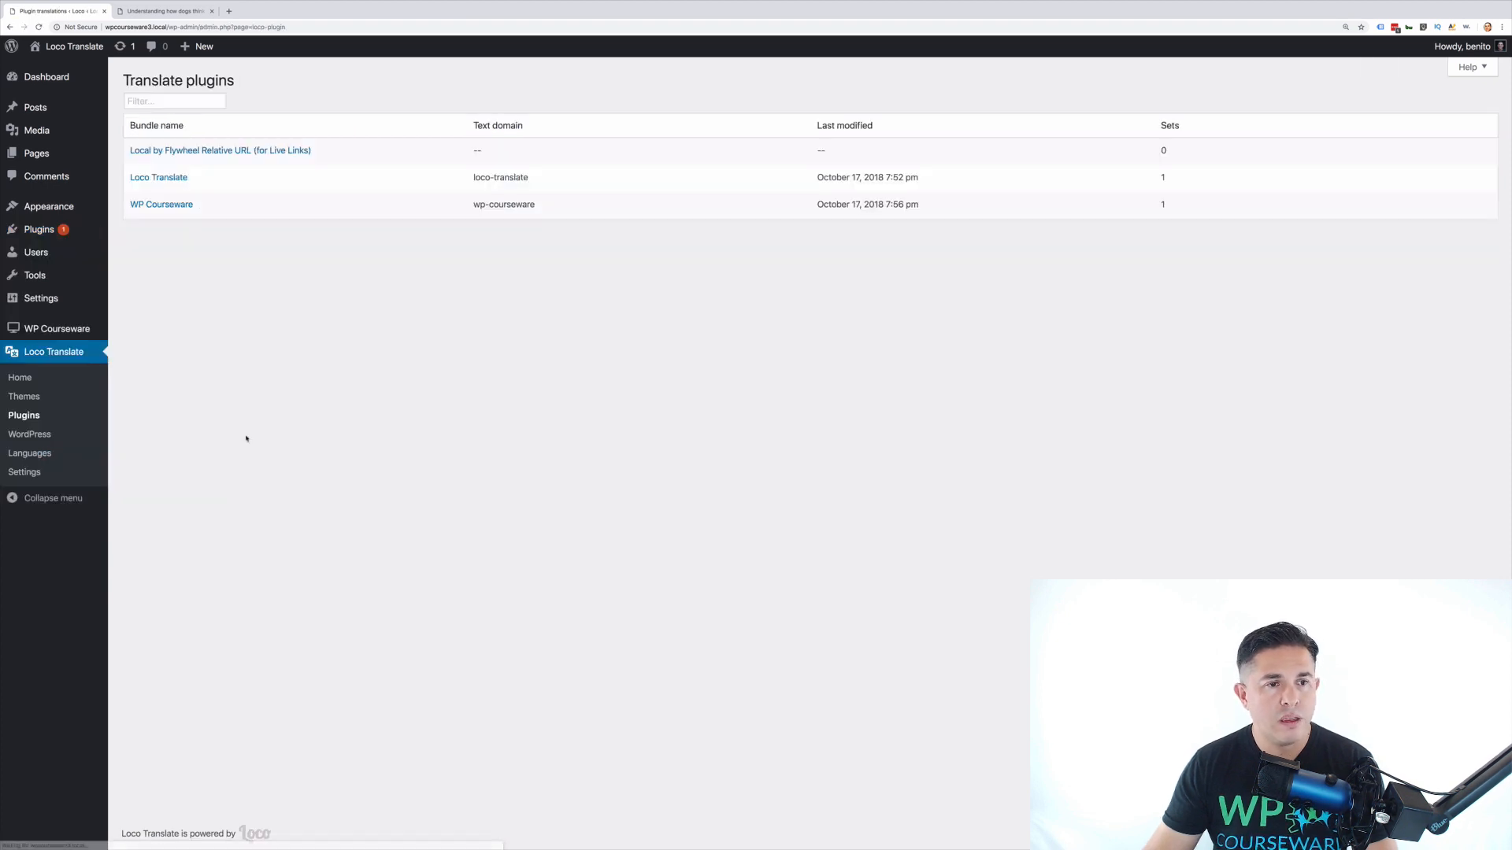
click(170, 206)
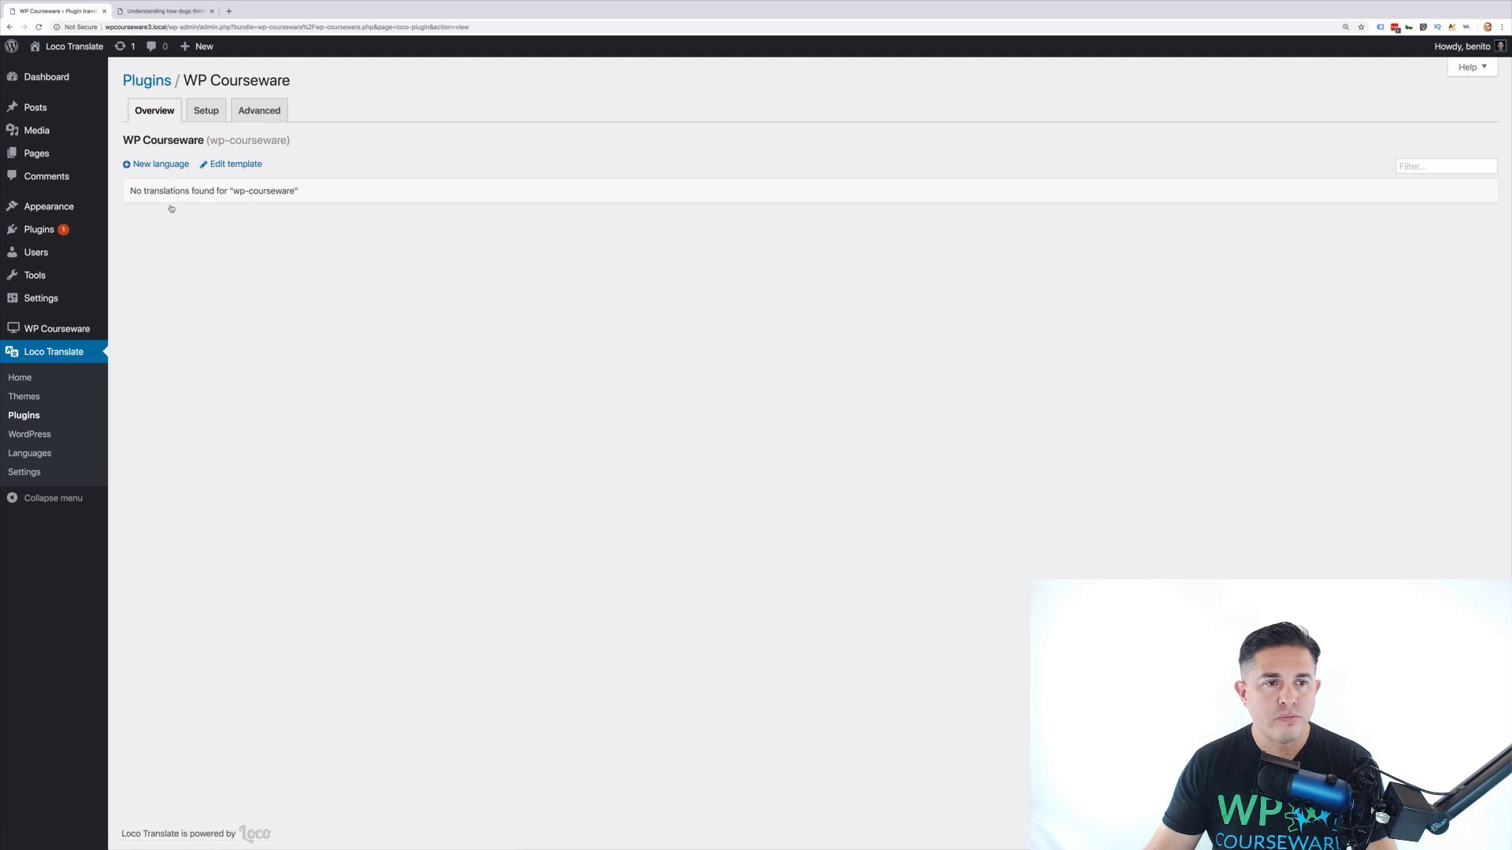
click(177, 166)
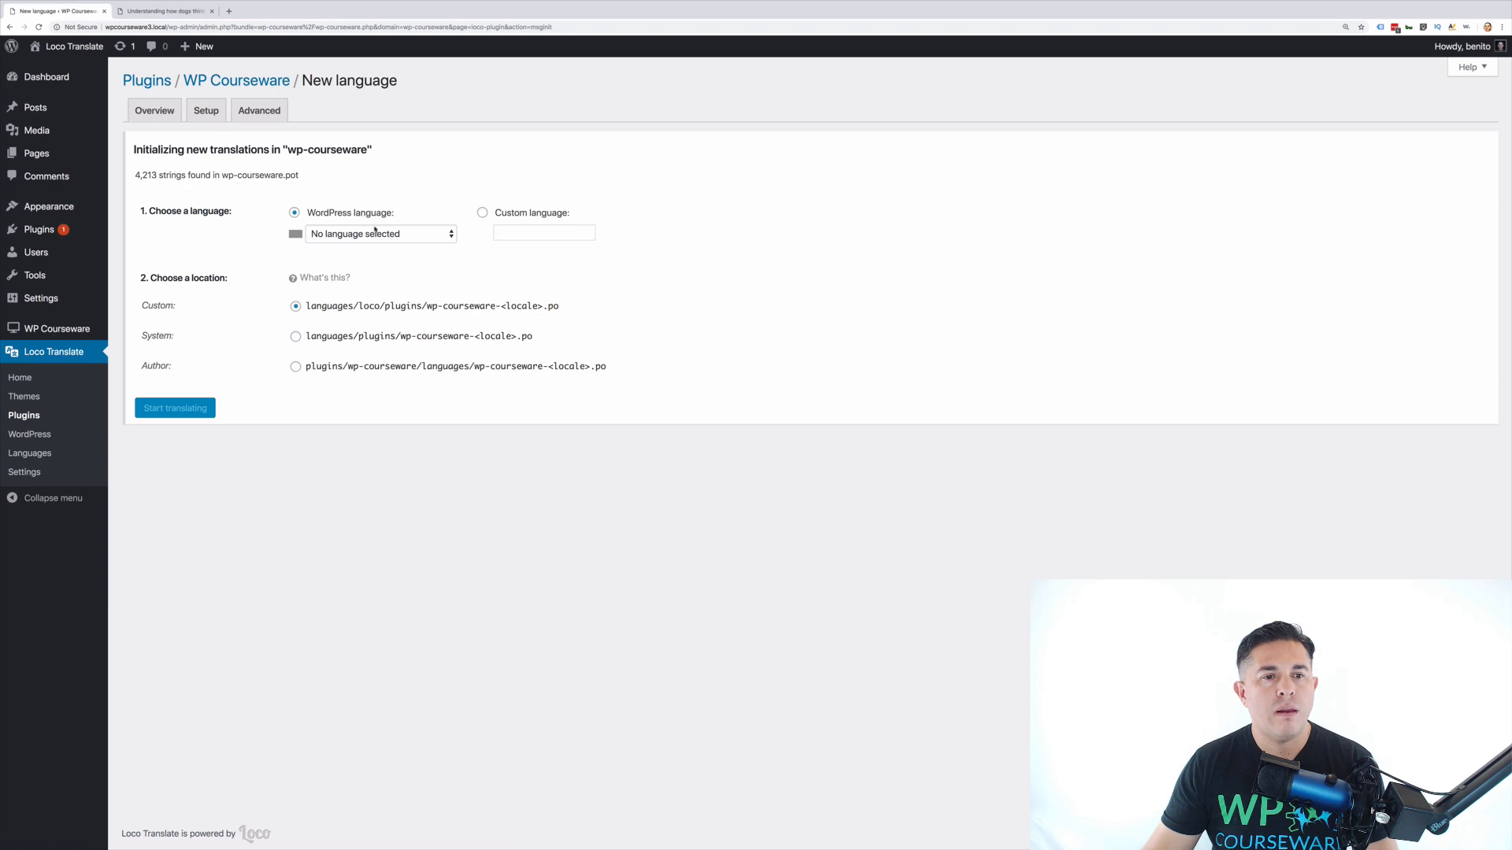
Choose English (United States) as the new translation's WordPress language, and switch it to Spanish (Mexico).
click(380, 235)
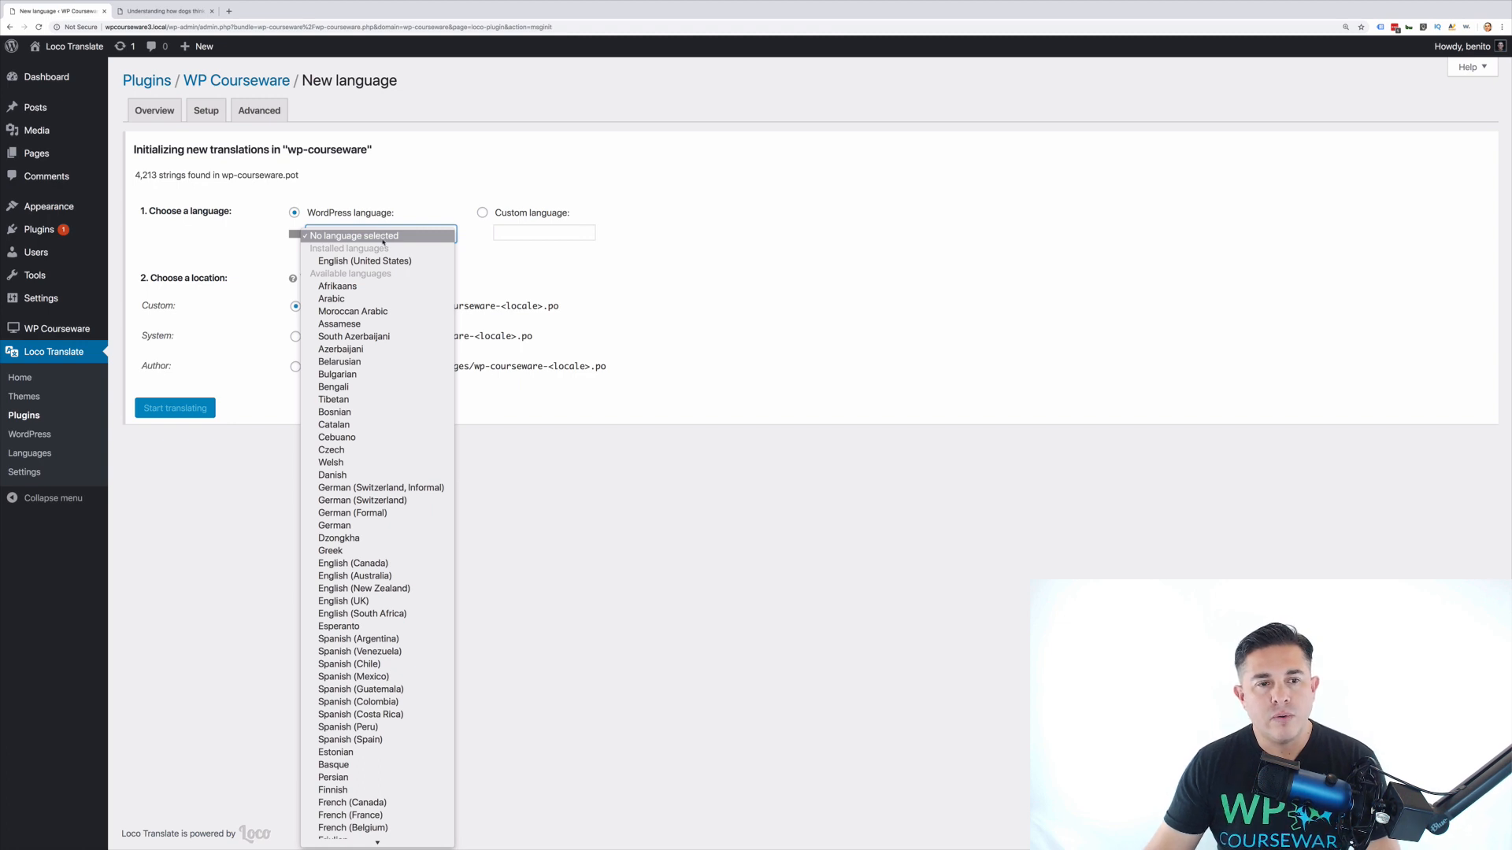
click(363, 262)
click(426, 238)
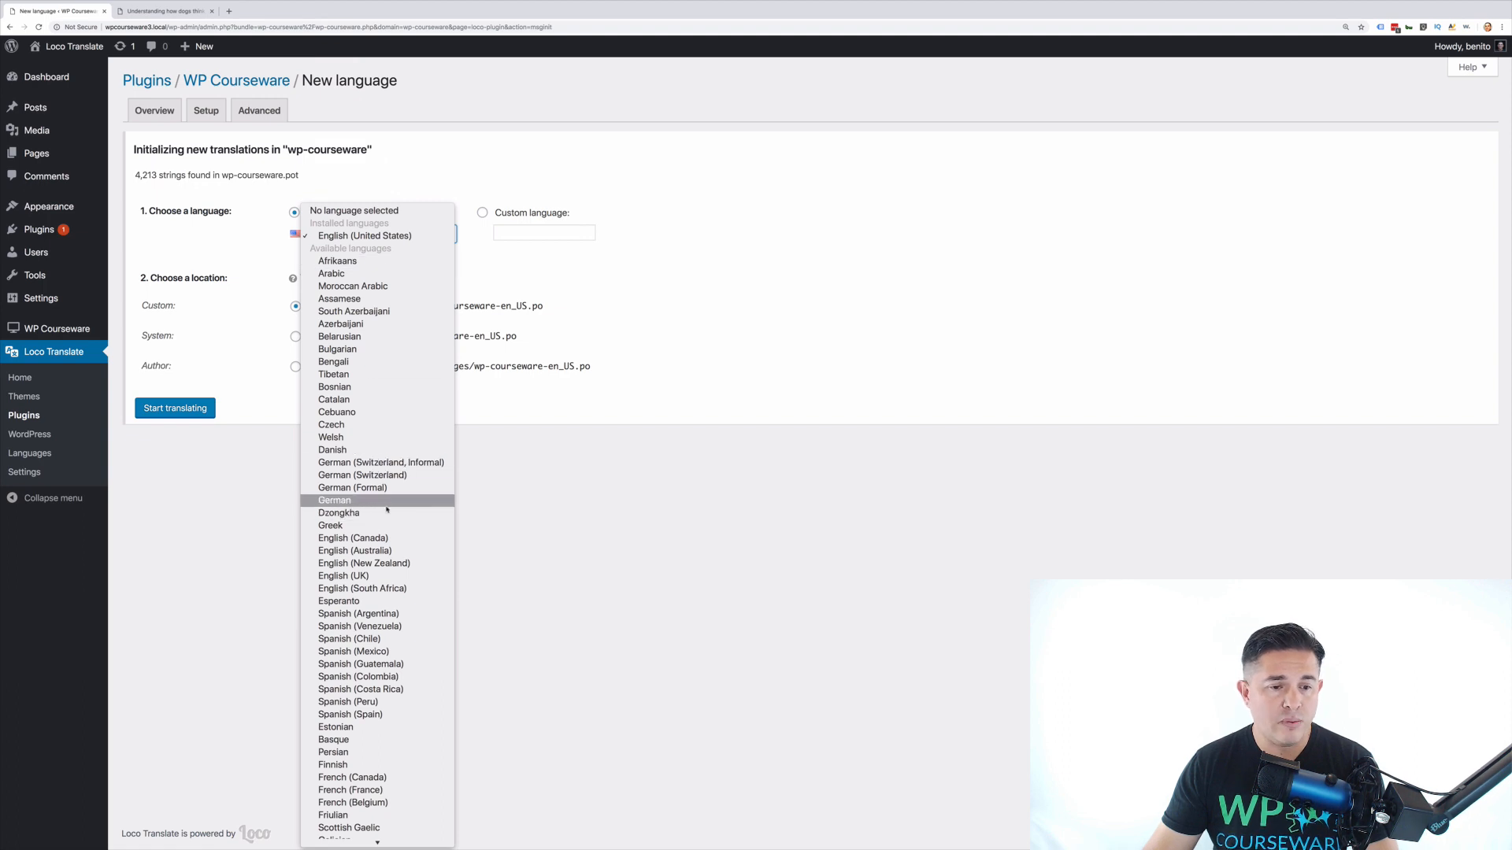
click(579, 285)
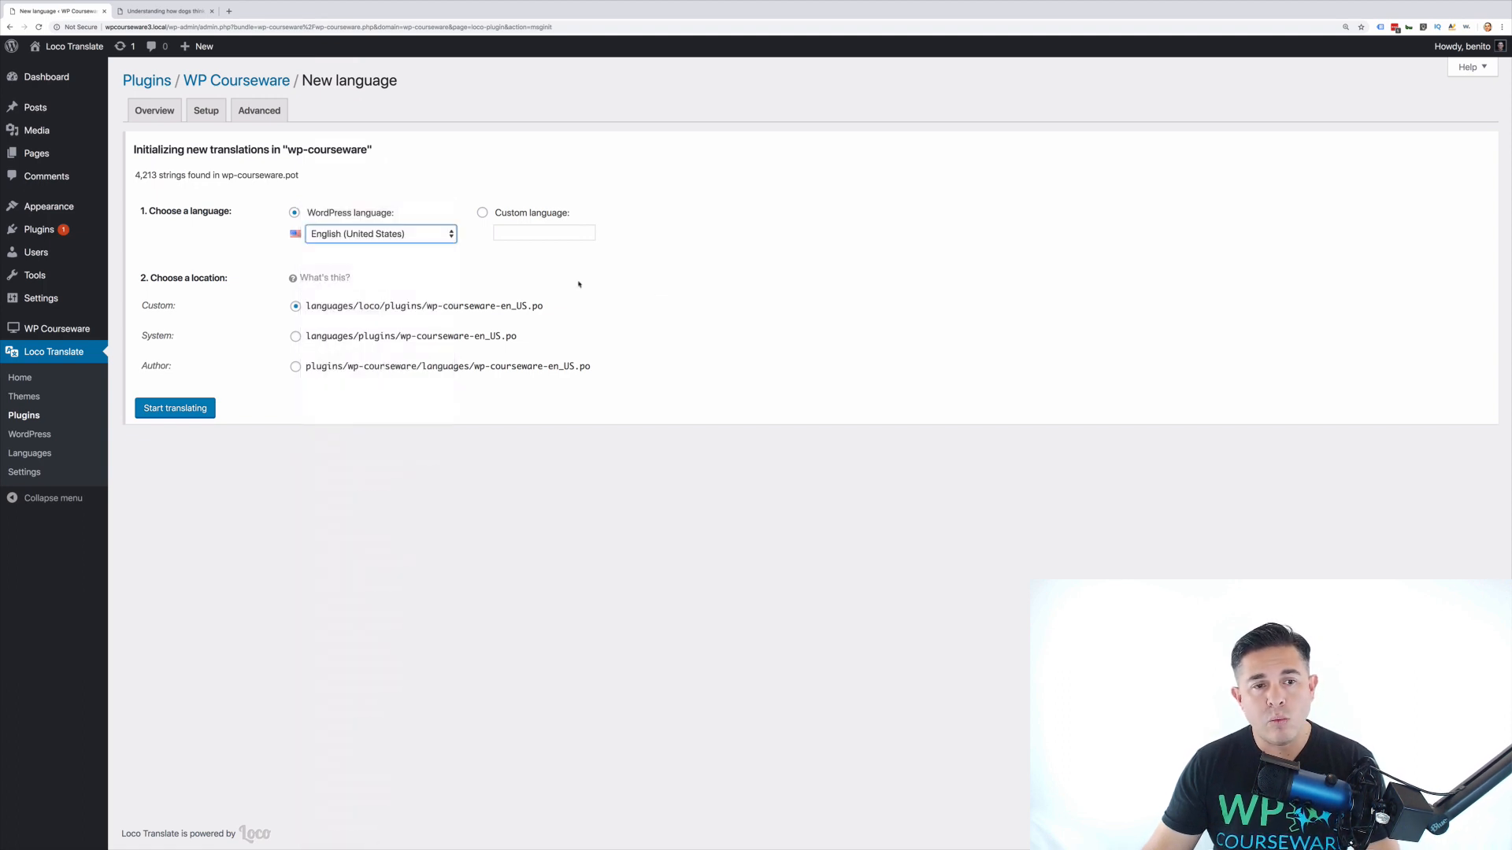
click(418, 237)
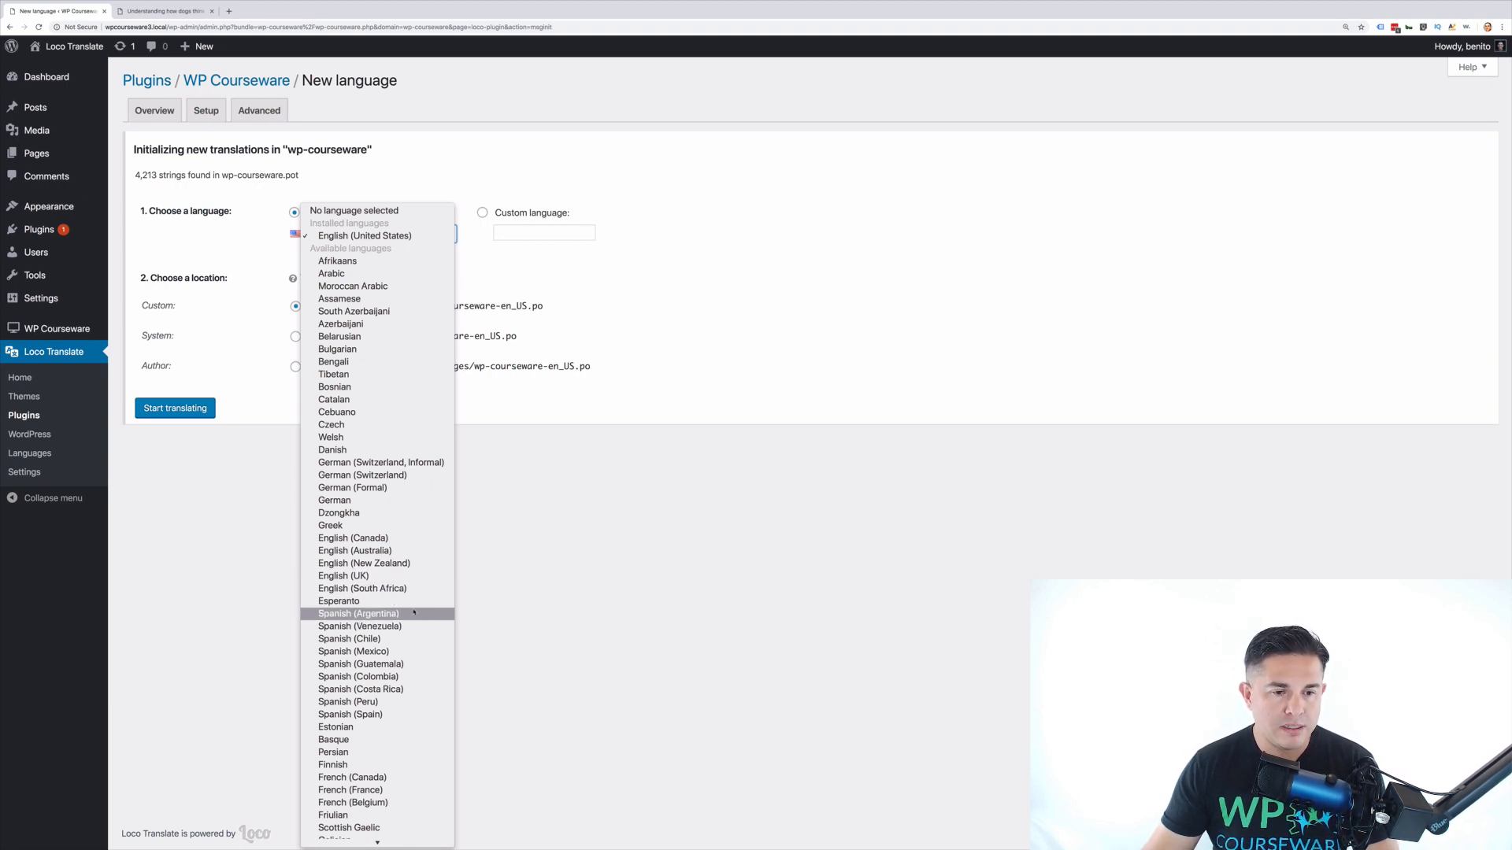
click(374, 652)
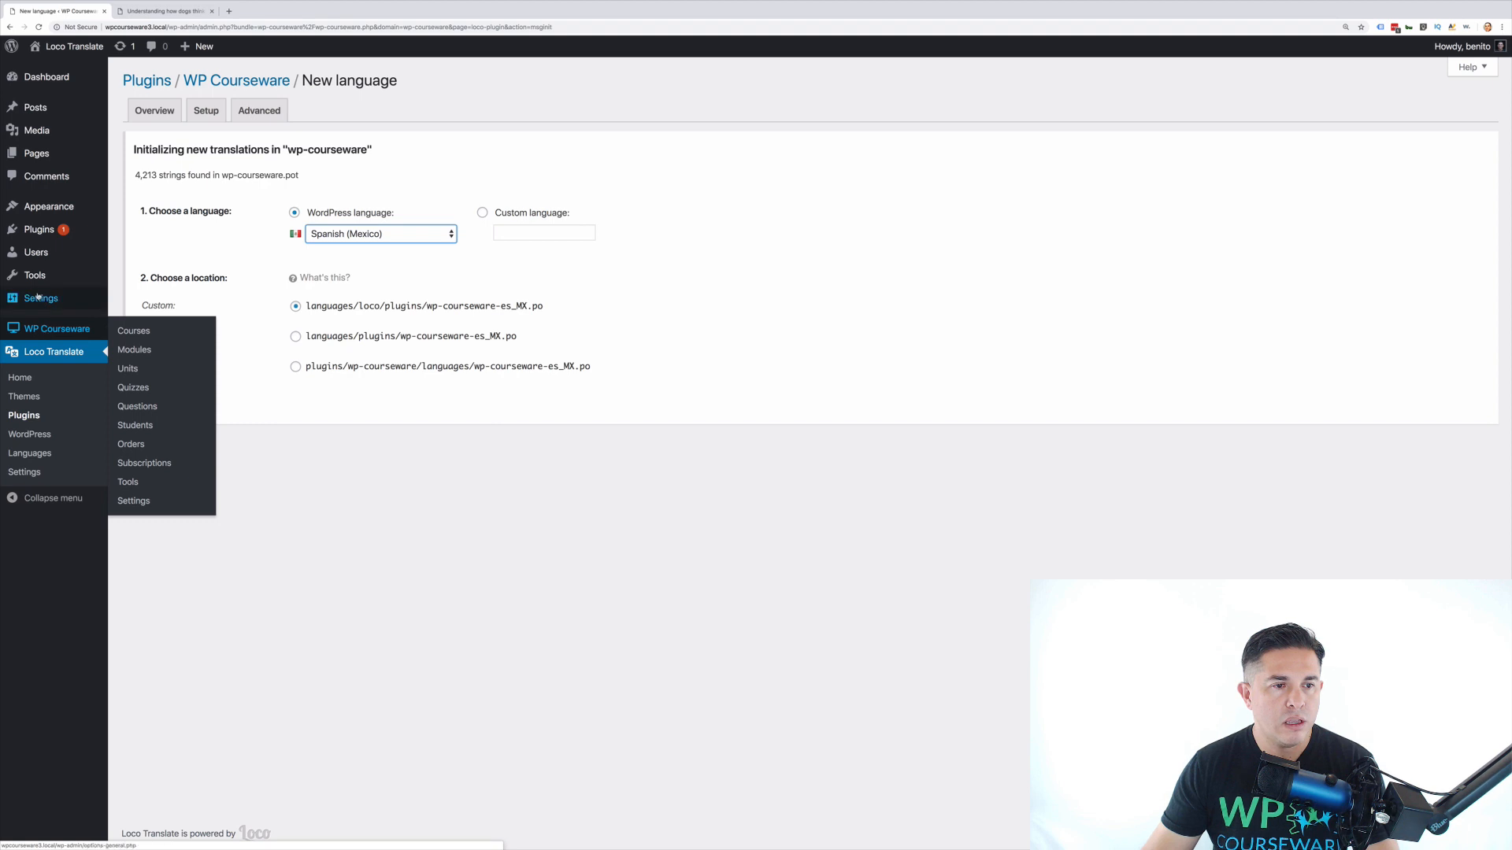
Open the site's General Settings in a new browser tab and examine the available site languages without changing the selection.
right_click(131, 300)
click(154, 308)
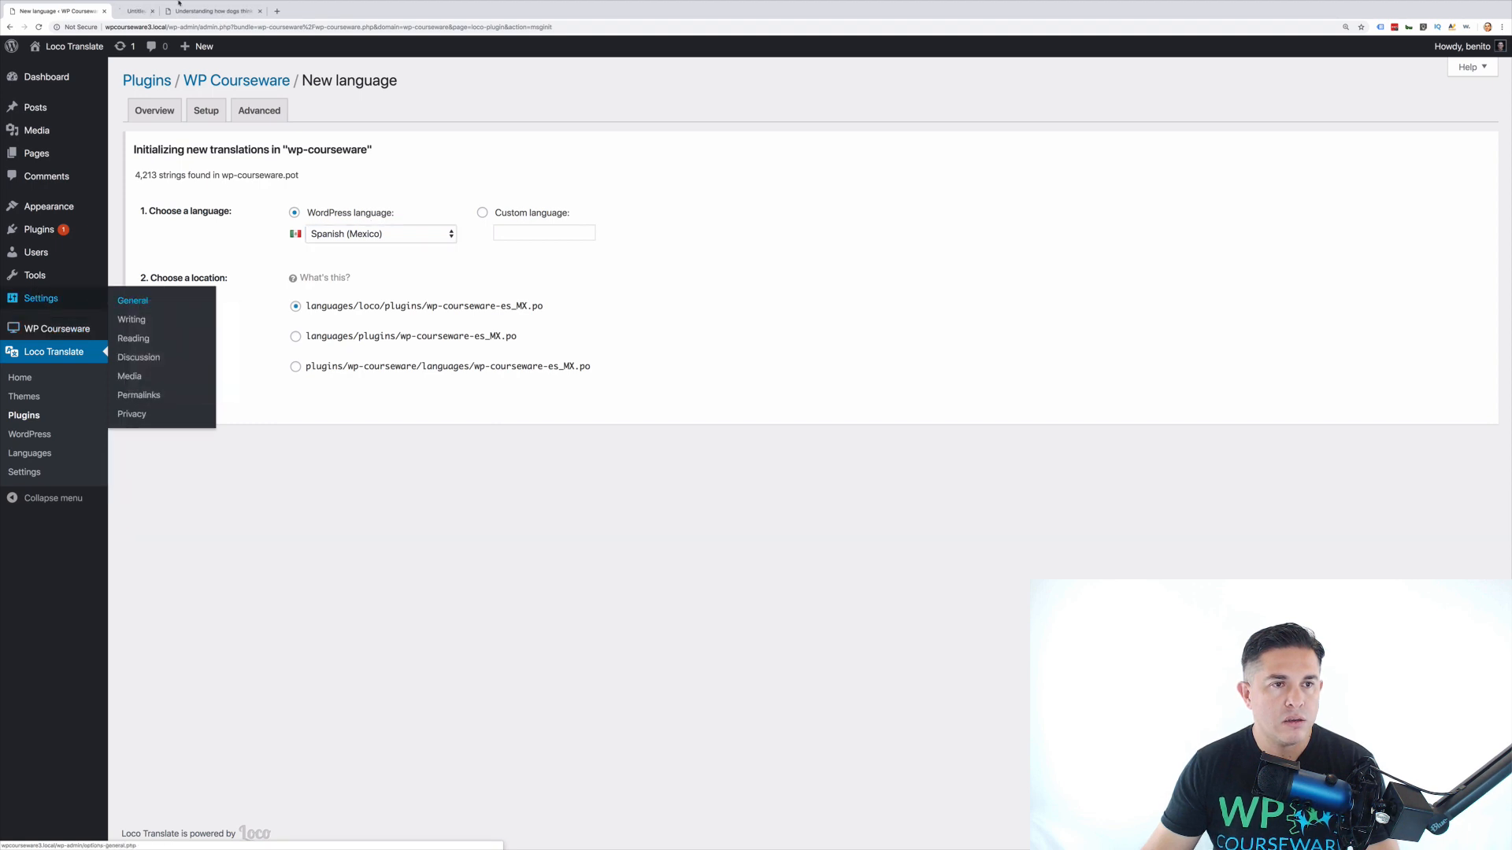
click(136, 11)
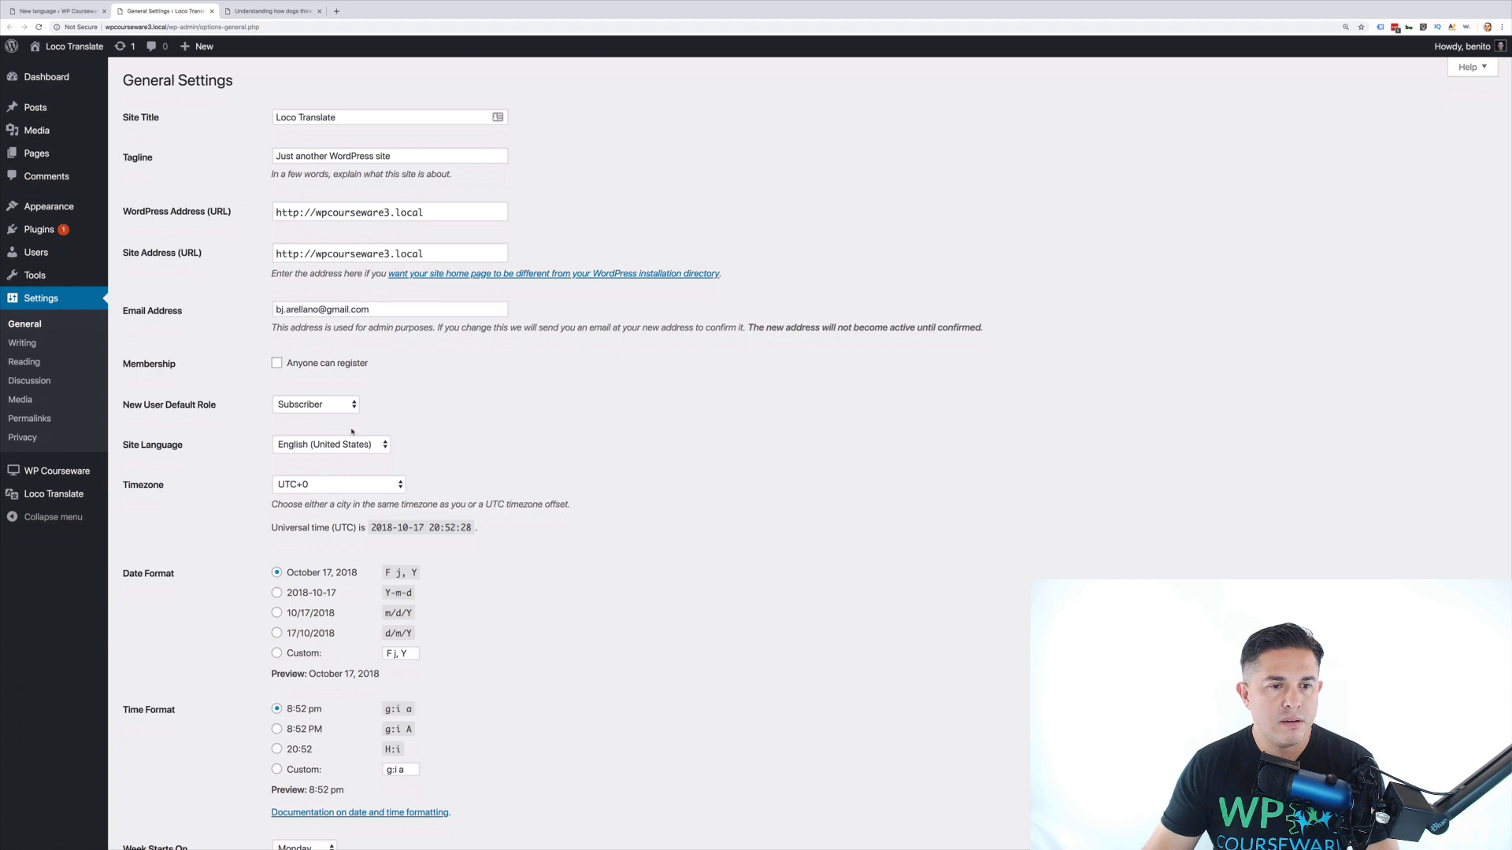
click(347, 445)
scroll(340, 622, down, 5)
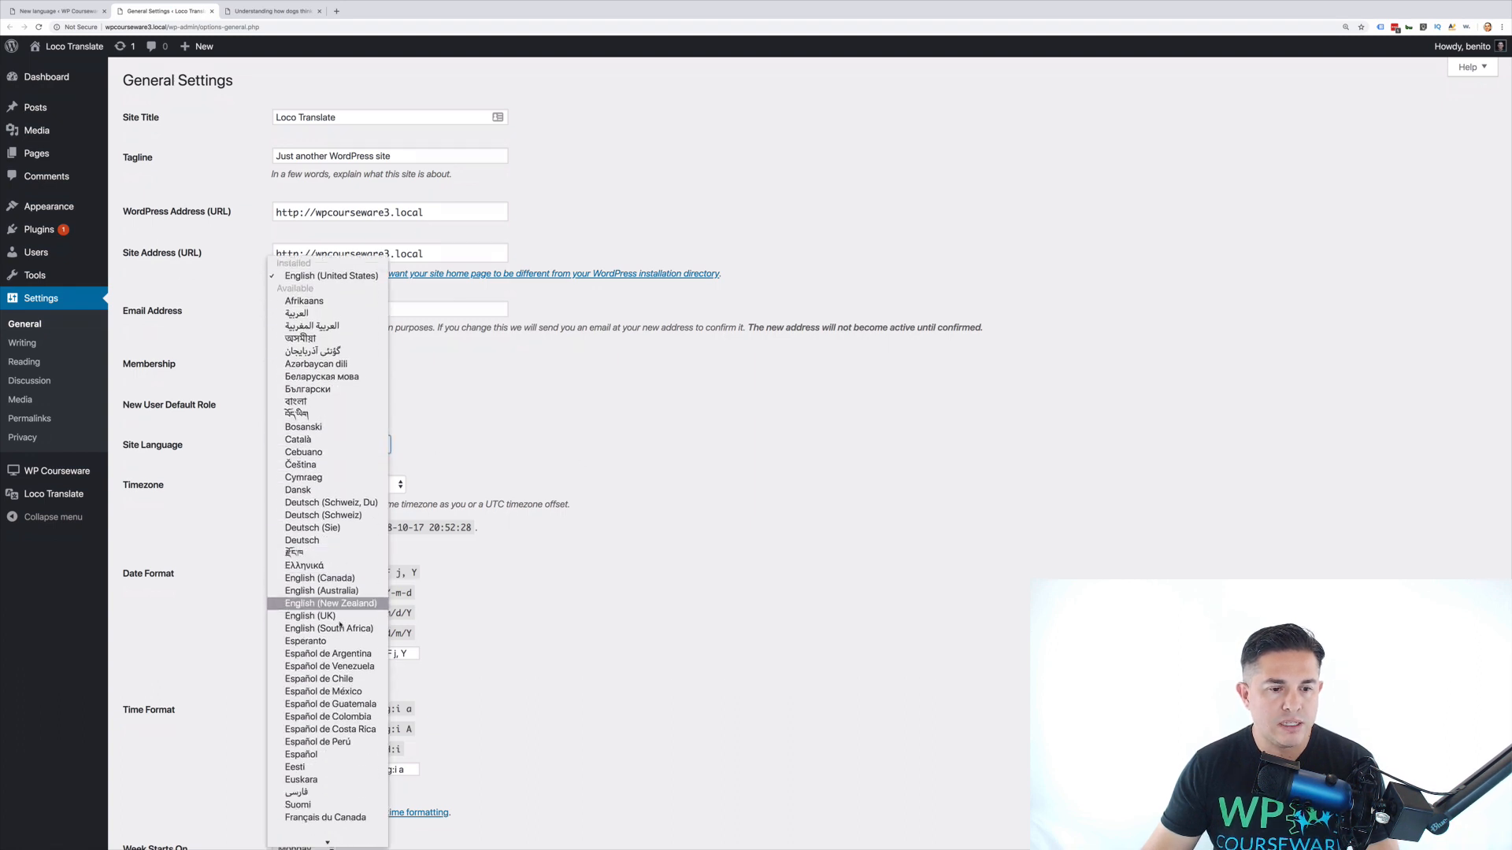
scroll(340, 622, down, 2)
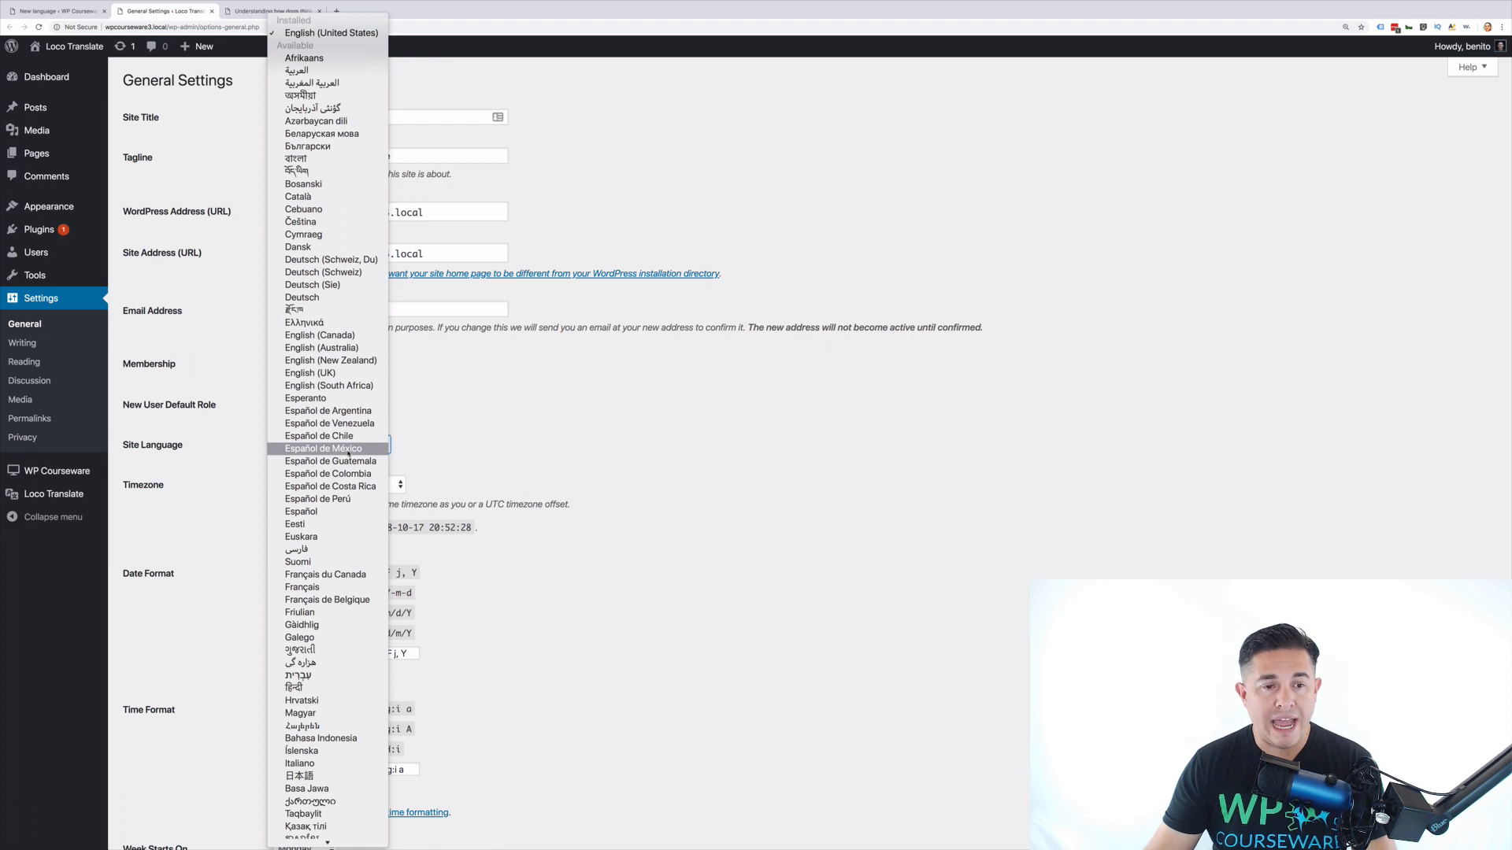
click(235, 447)
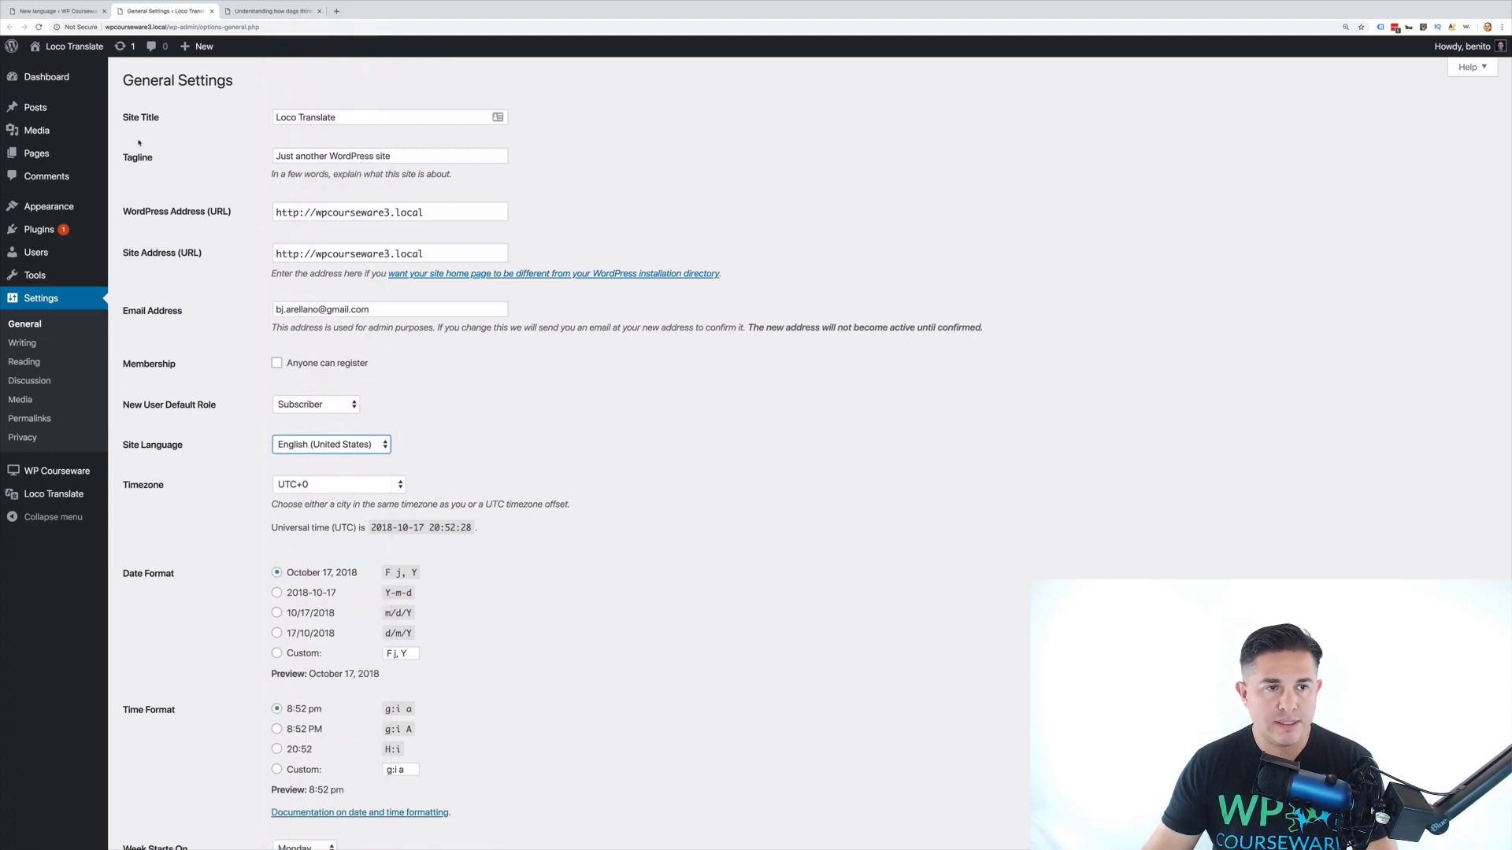
Set the WP Courseware translation's WordPress language to English (United States) and start translating with the custom file location.
click(79, 11)
click(363, 233)
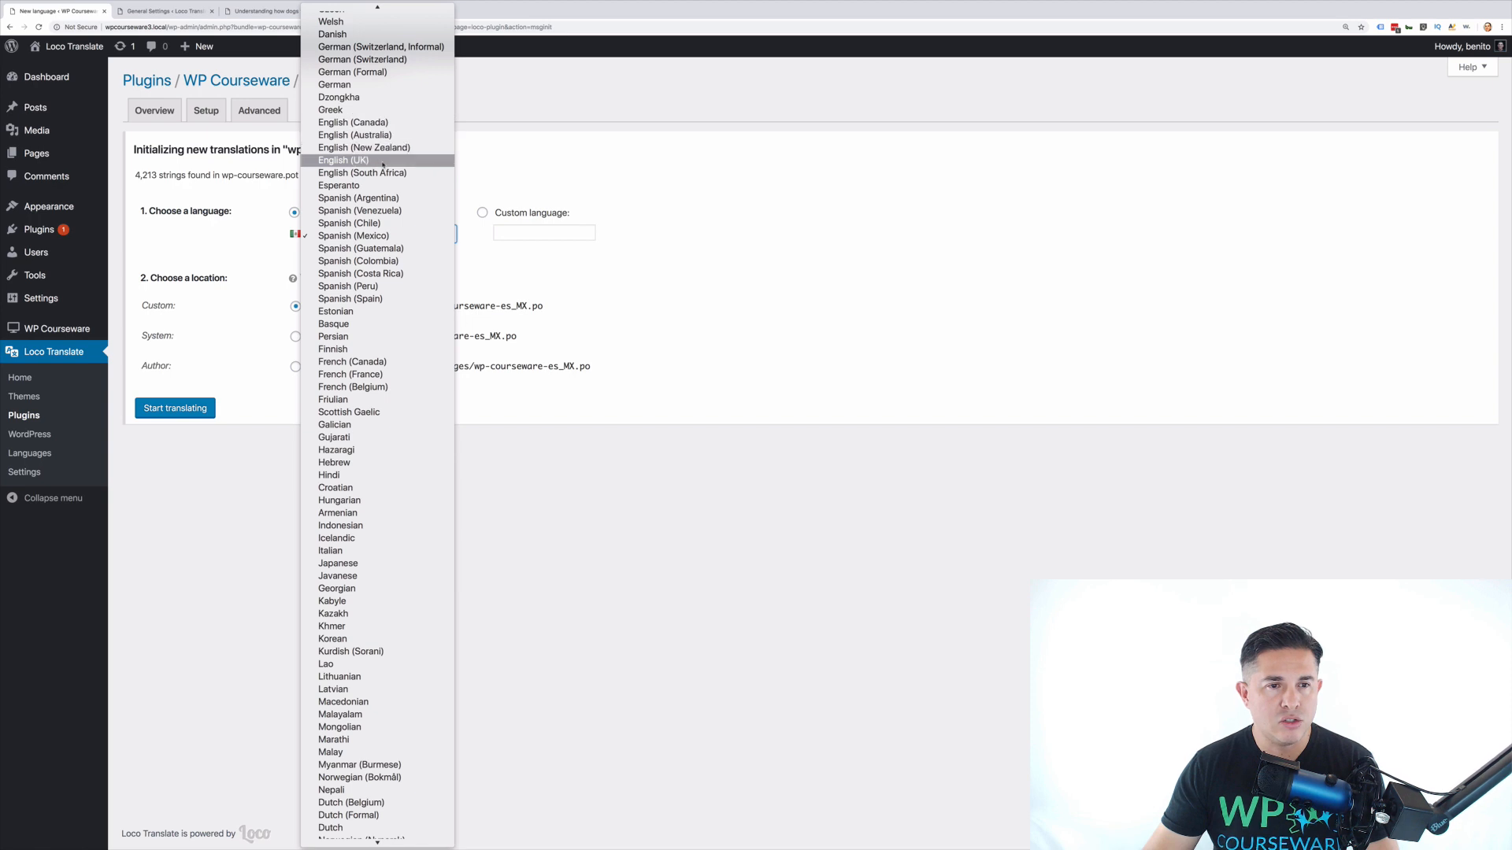
scroll(377, 189, up, 5)
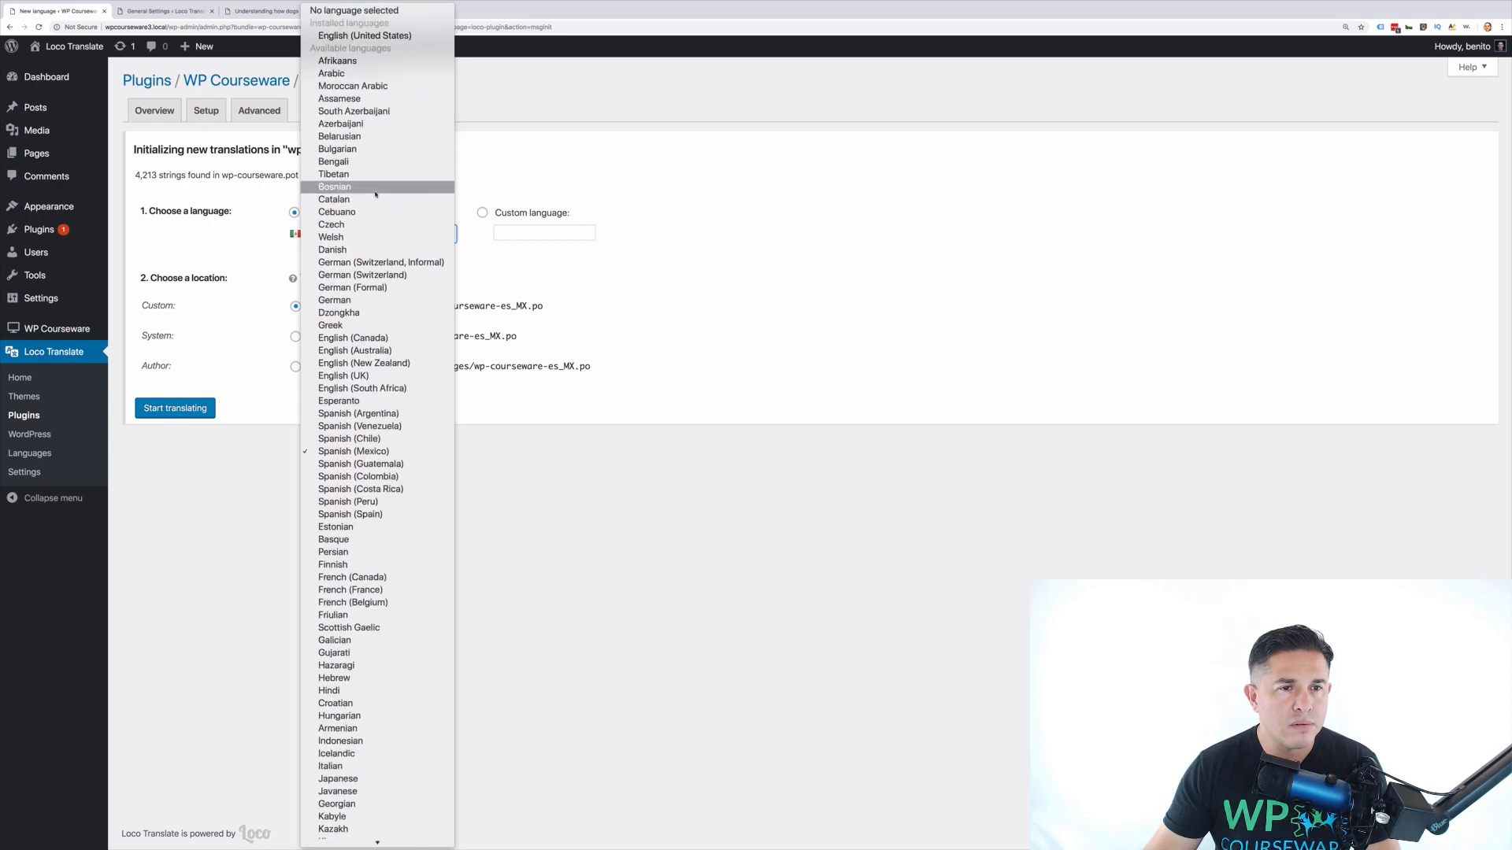
click(359, 34)
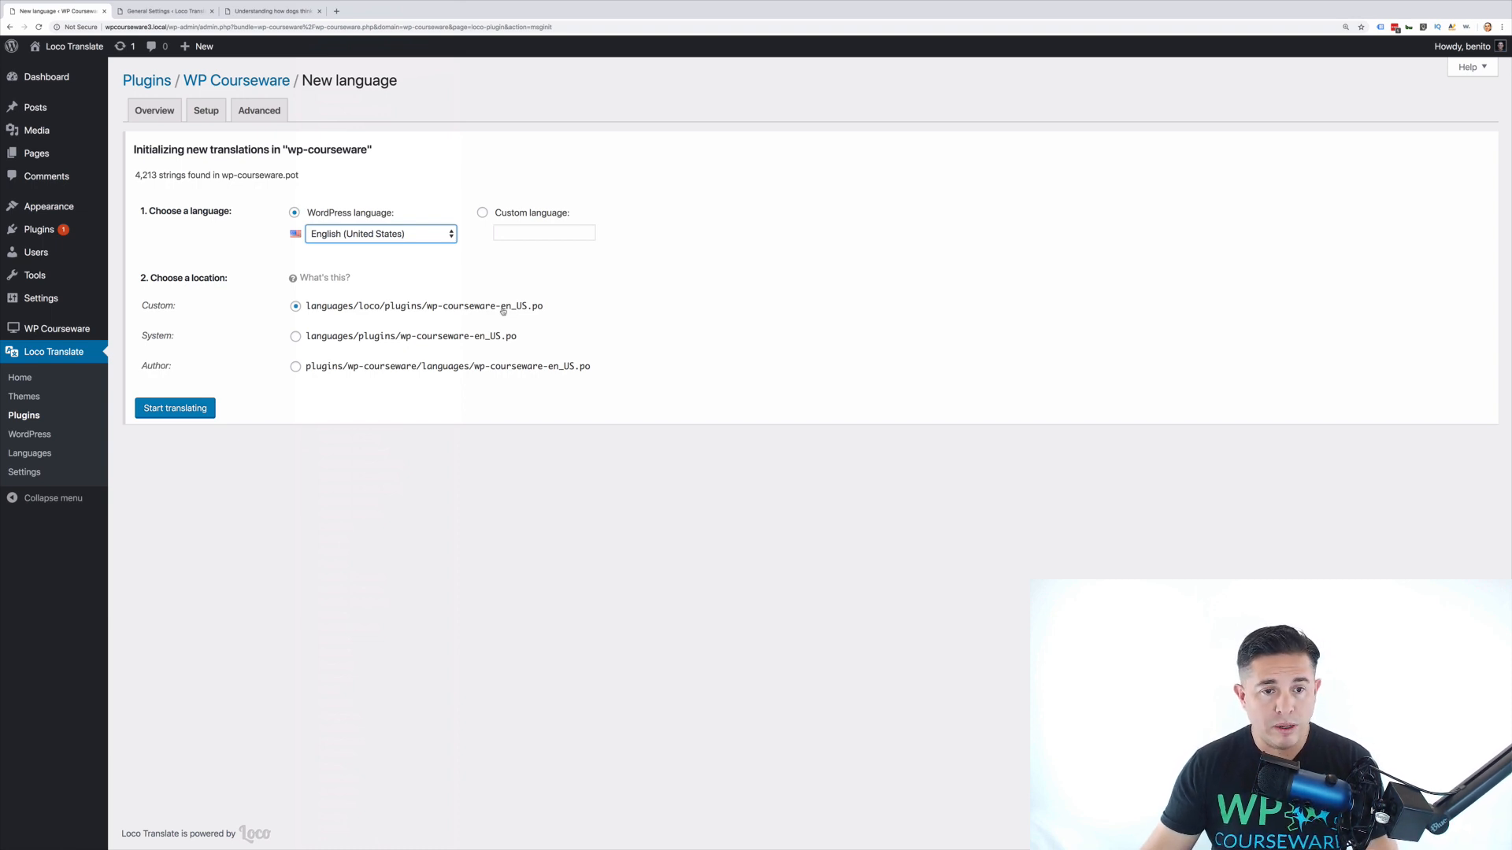
click(178, 414)
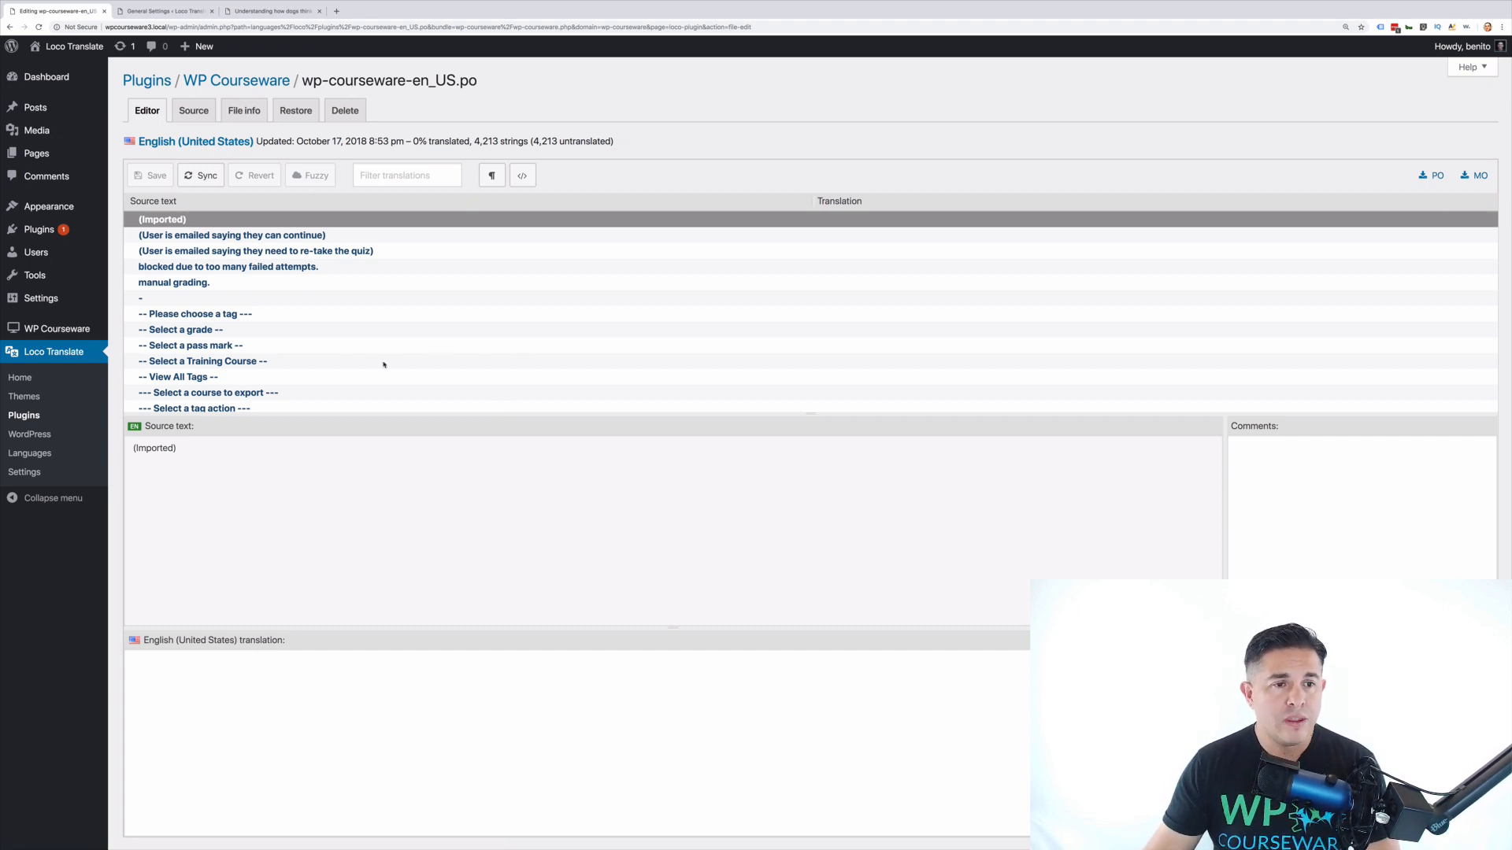
Examine several source strings at the start of the translation list, ending with "-- Please choose a tag ---".
click(394, 238)
click(390, 252)
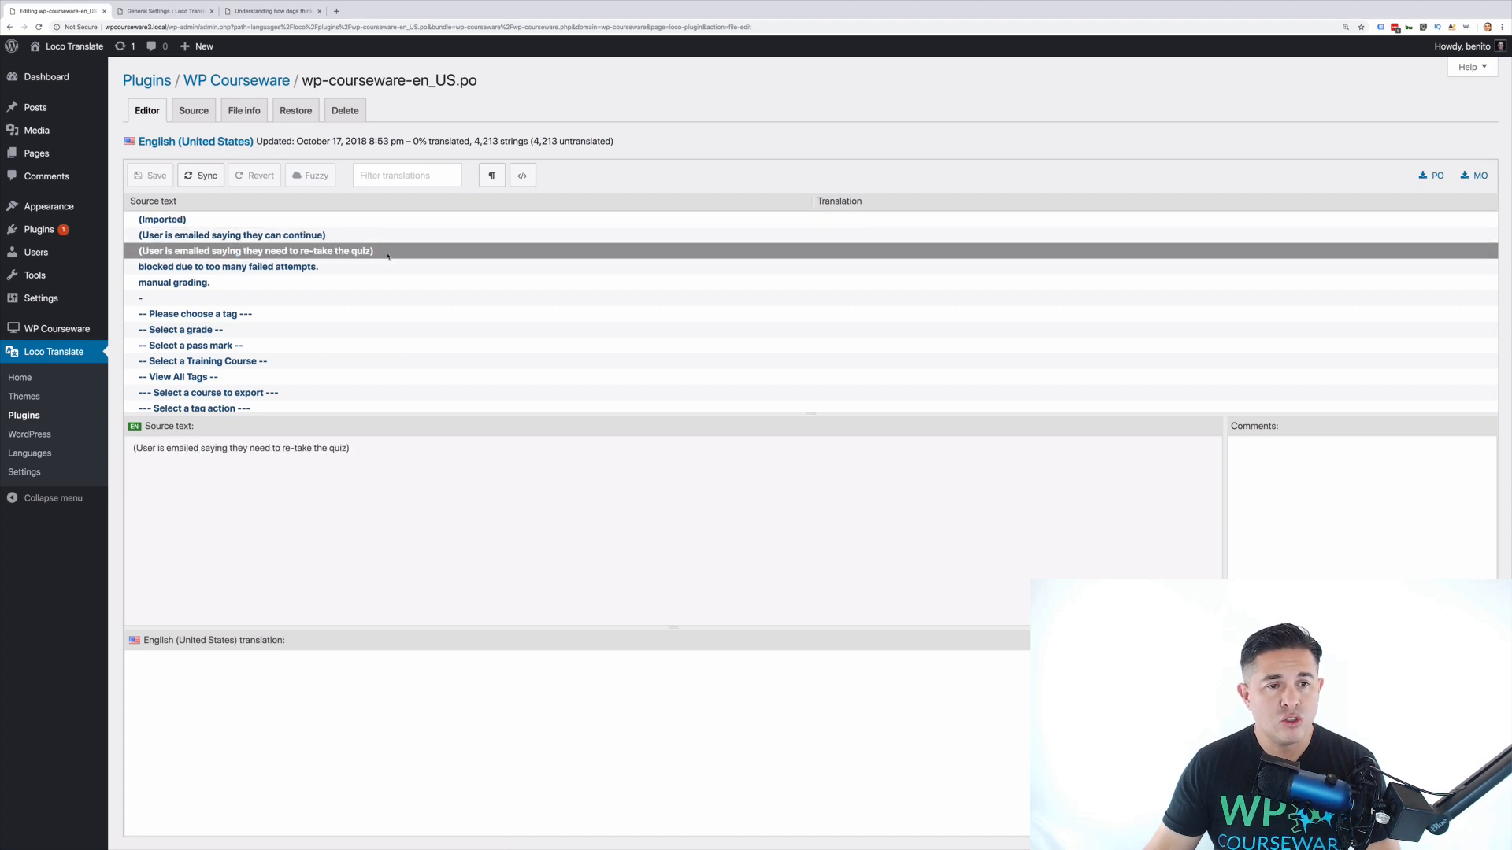
click(382, 269)
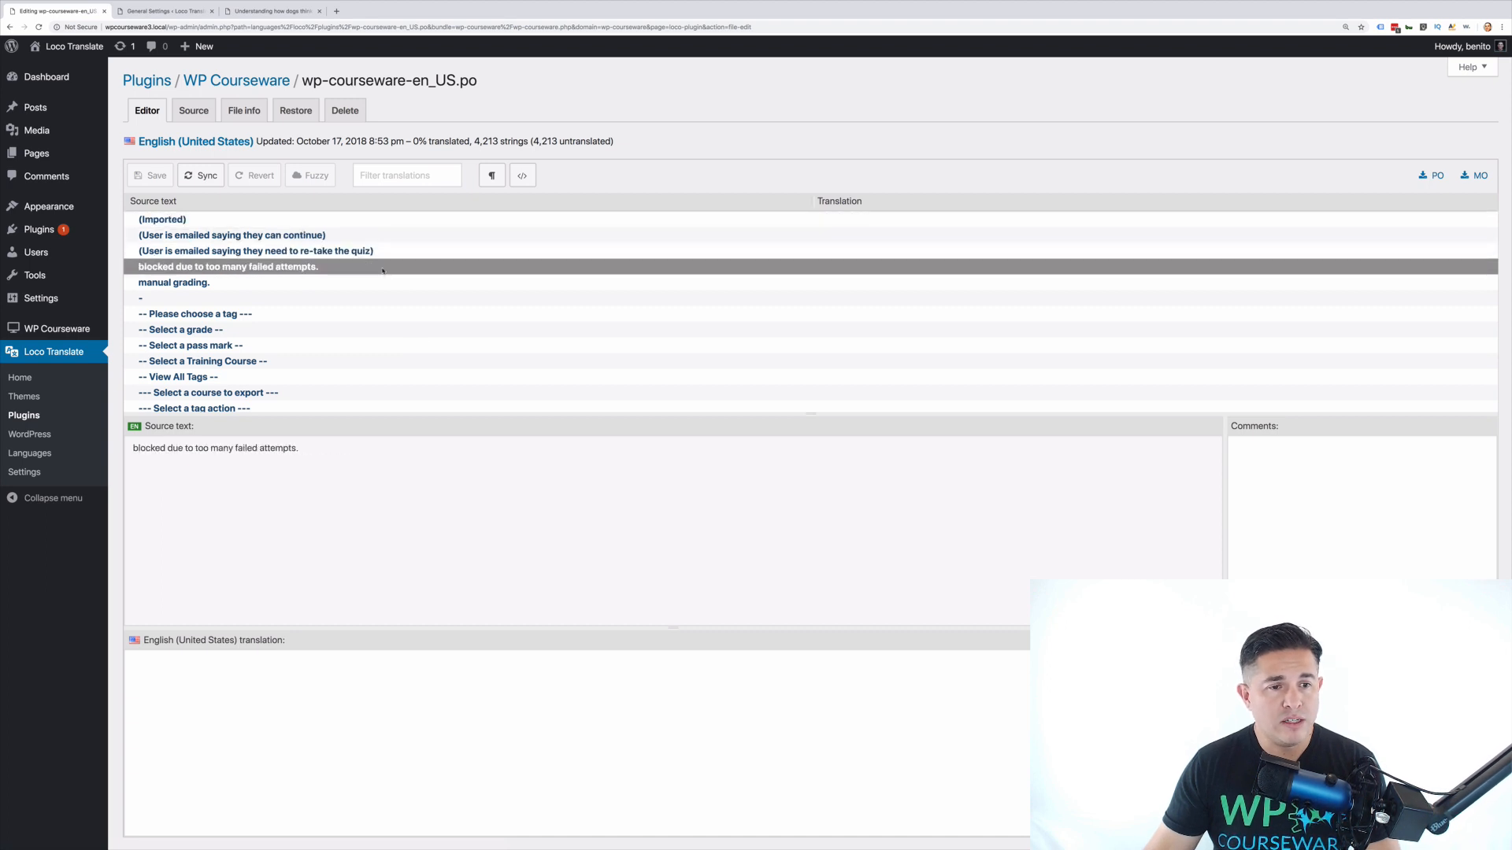
click(338, 285)
click(345, 314)
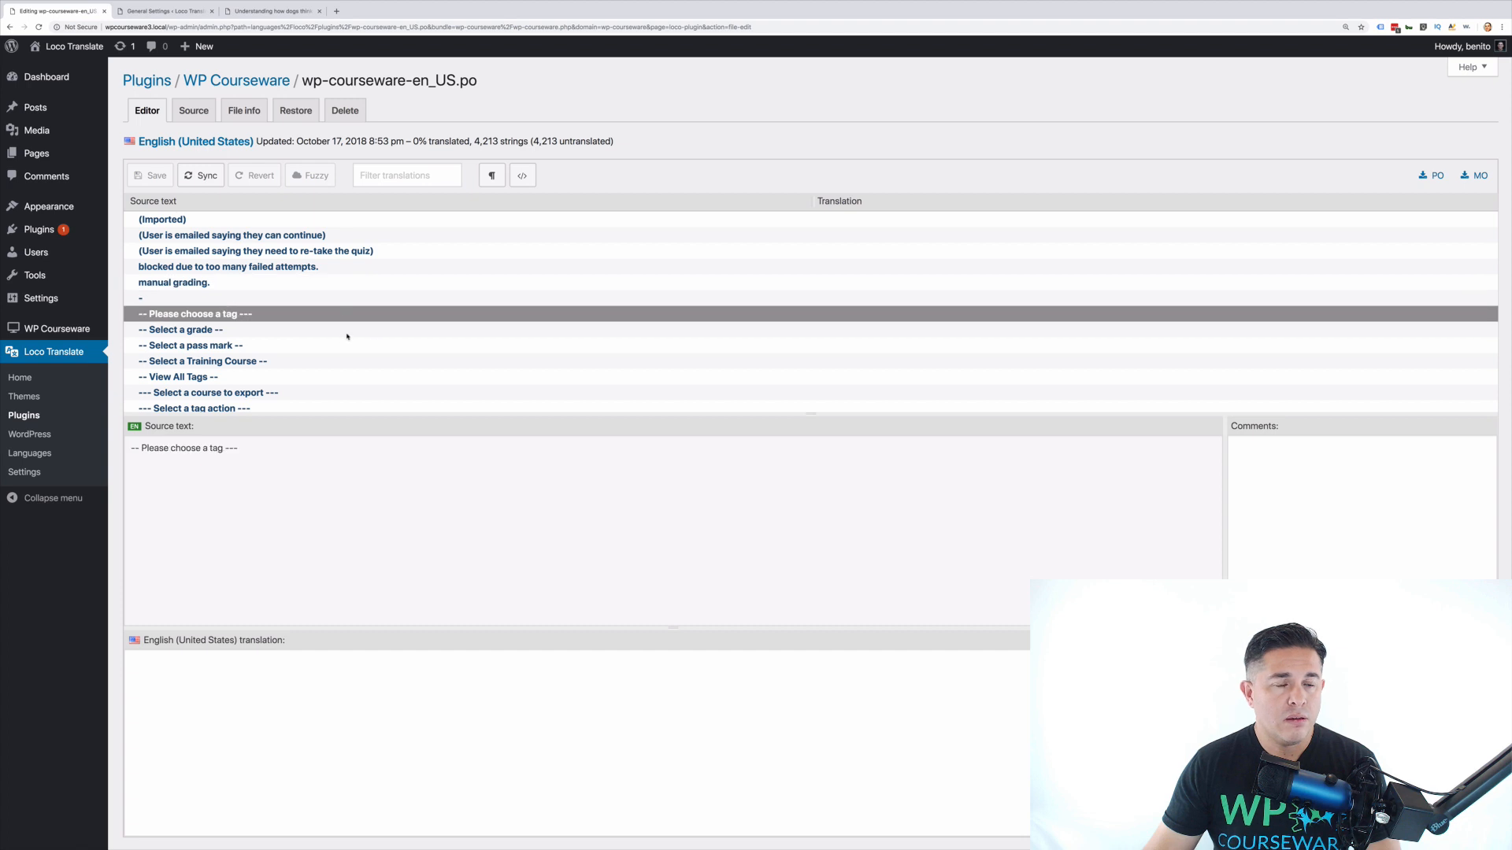
Filter the translations by "next unit" and select the "Next Unit" source string.
click(404, 174)
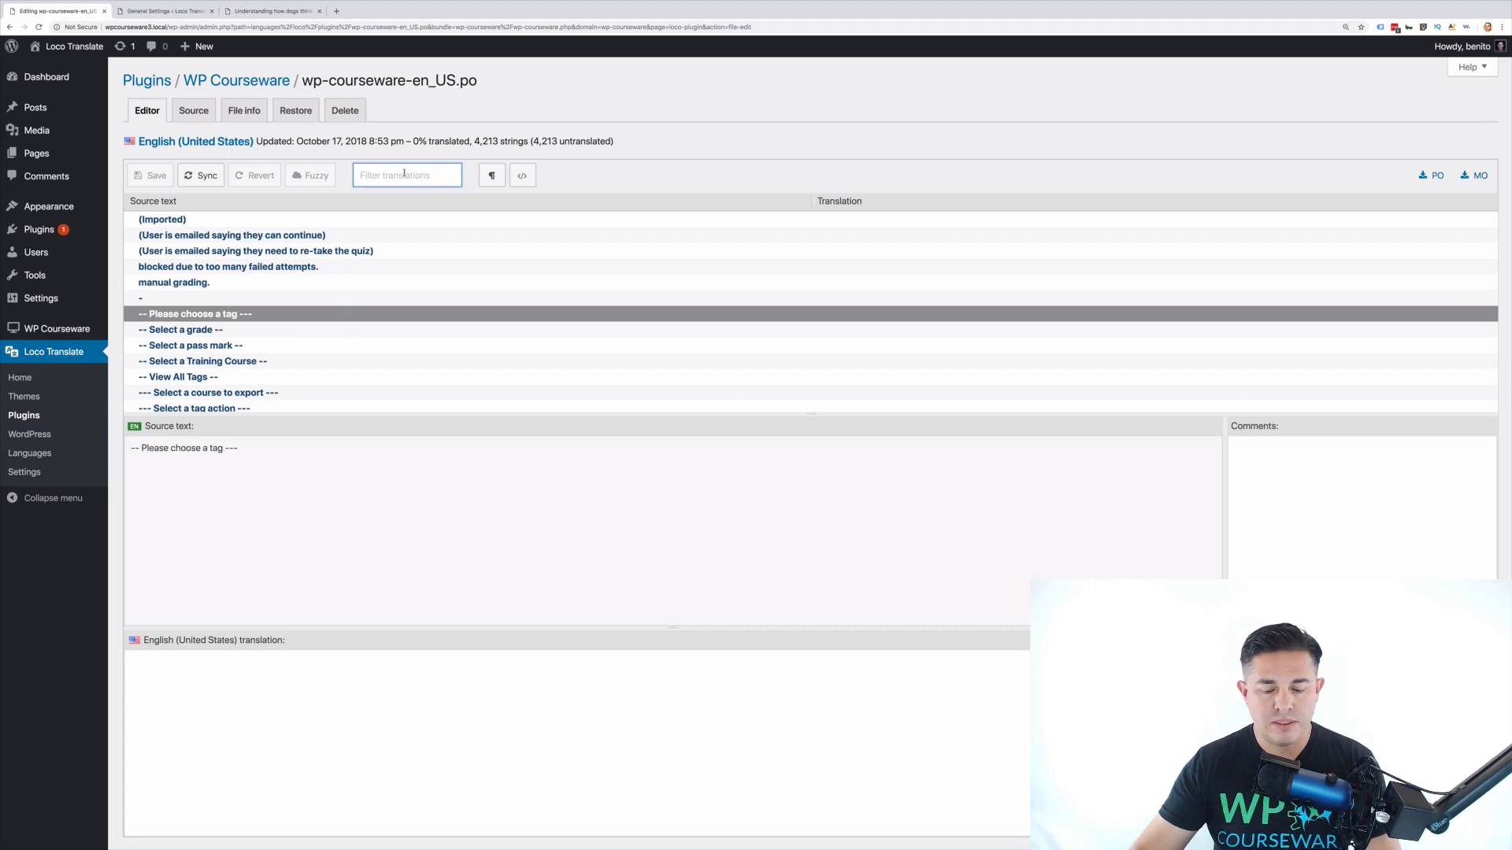
text(next)
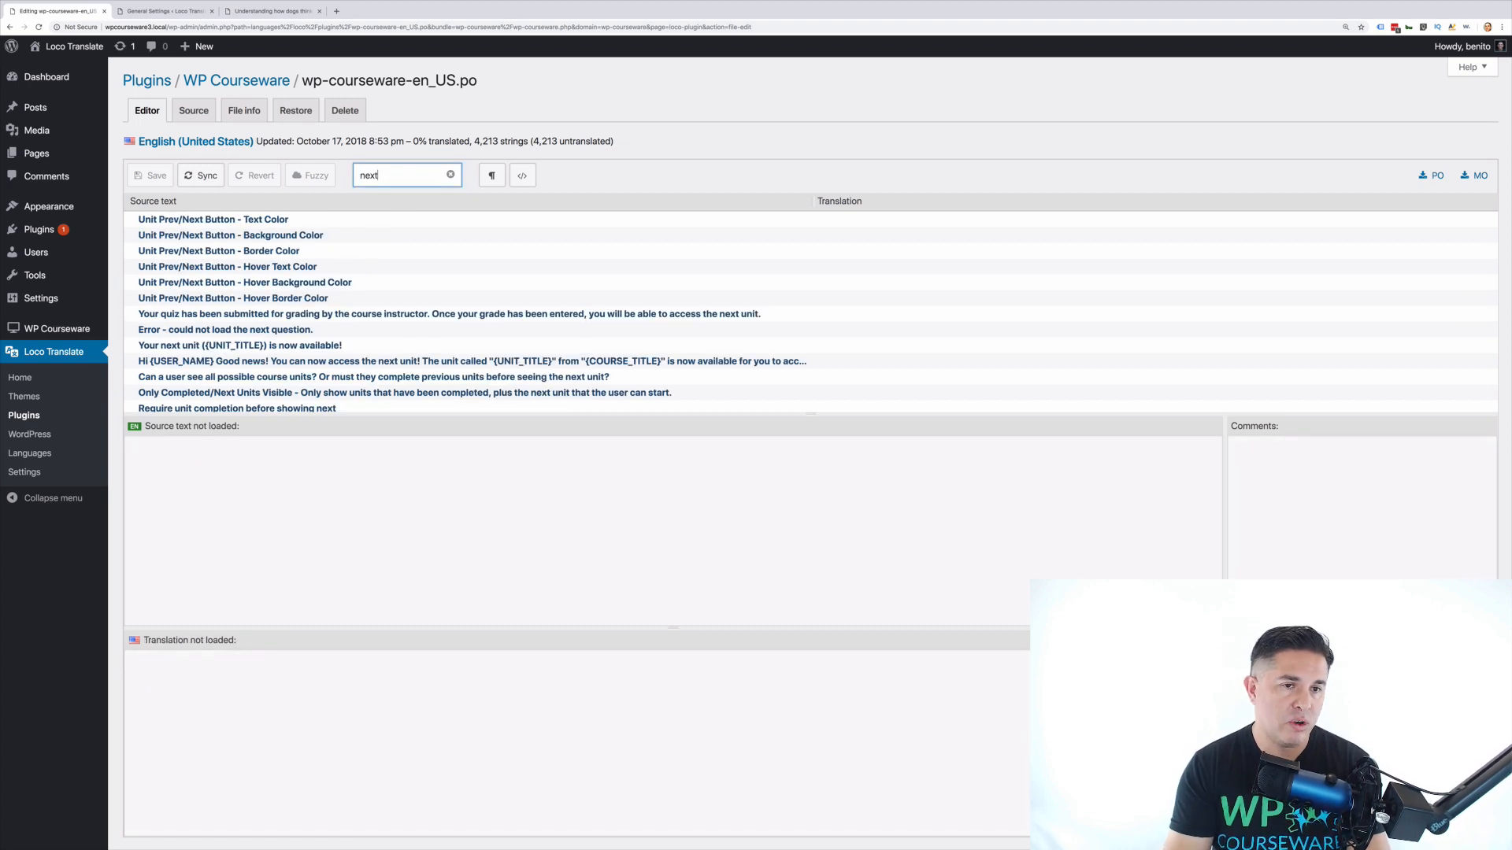
text( unit)
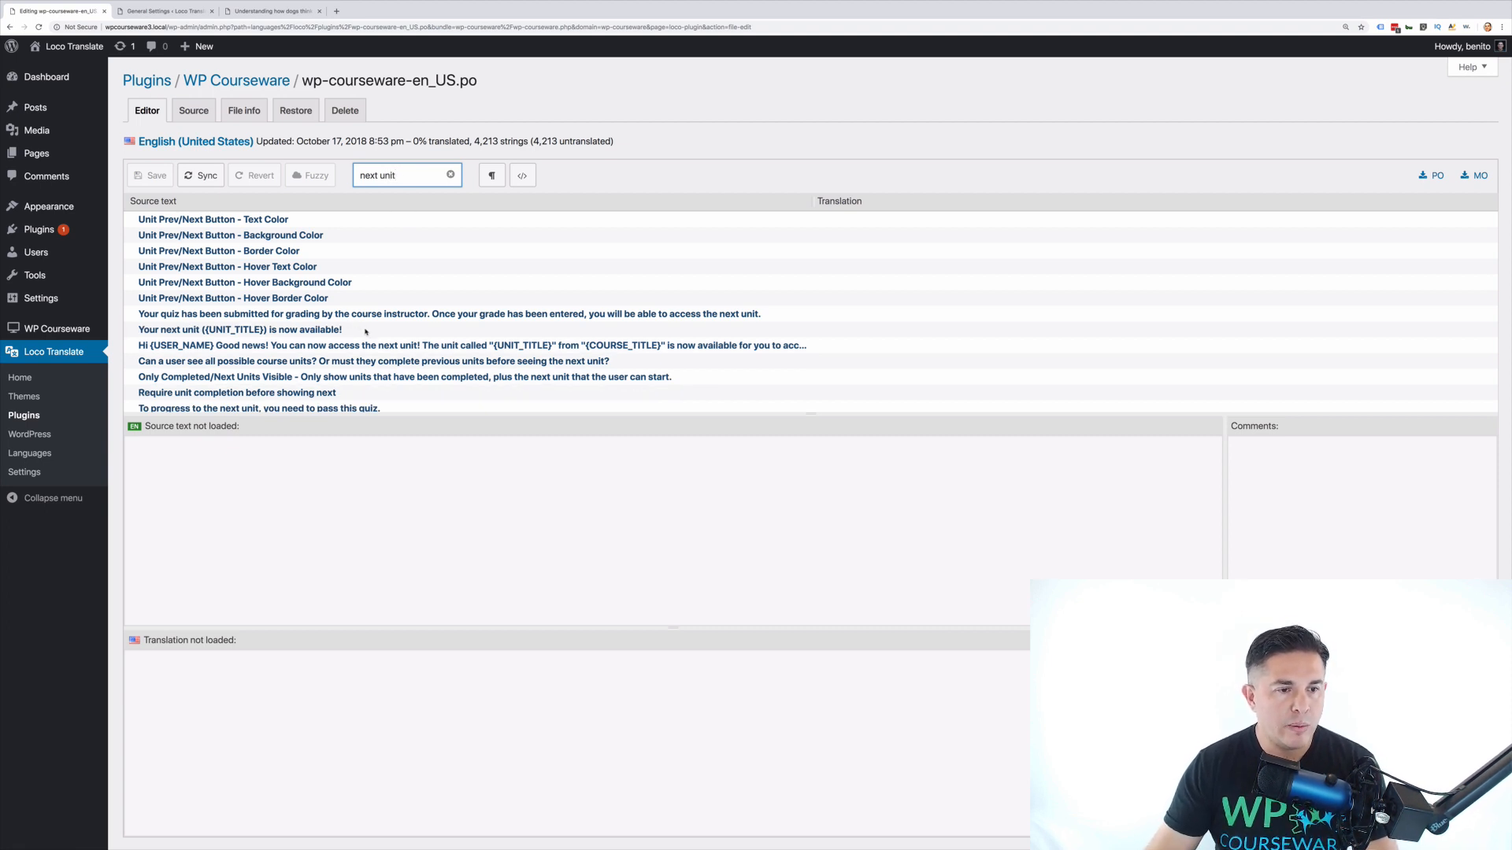
scroll(368, 332, down, 3)
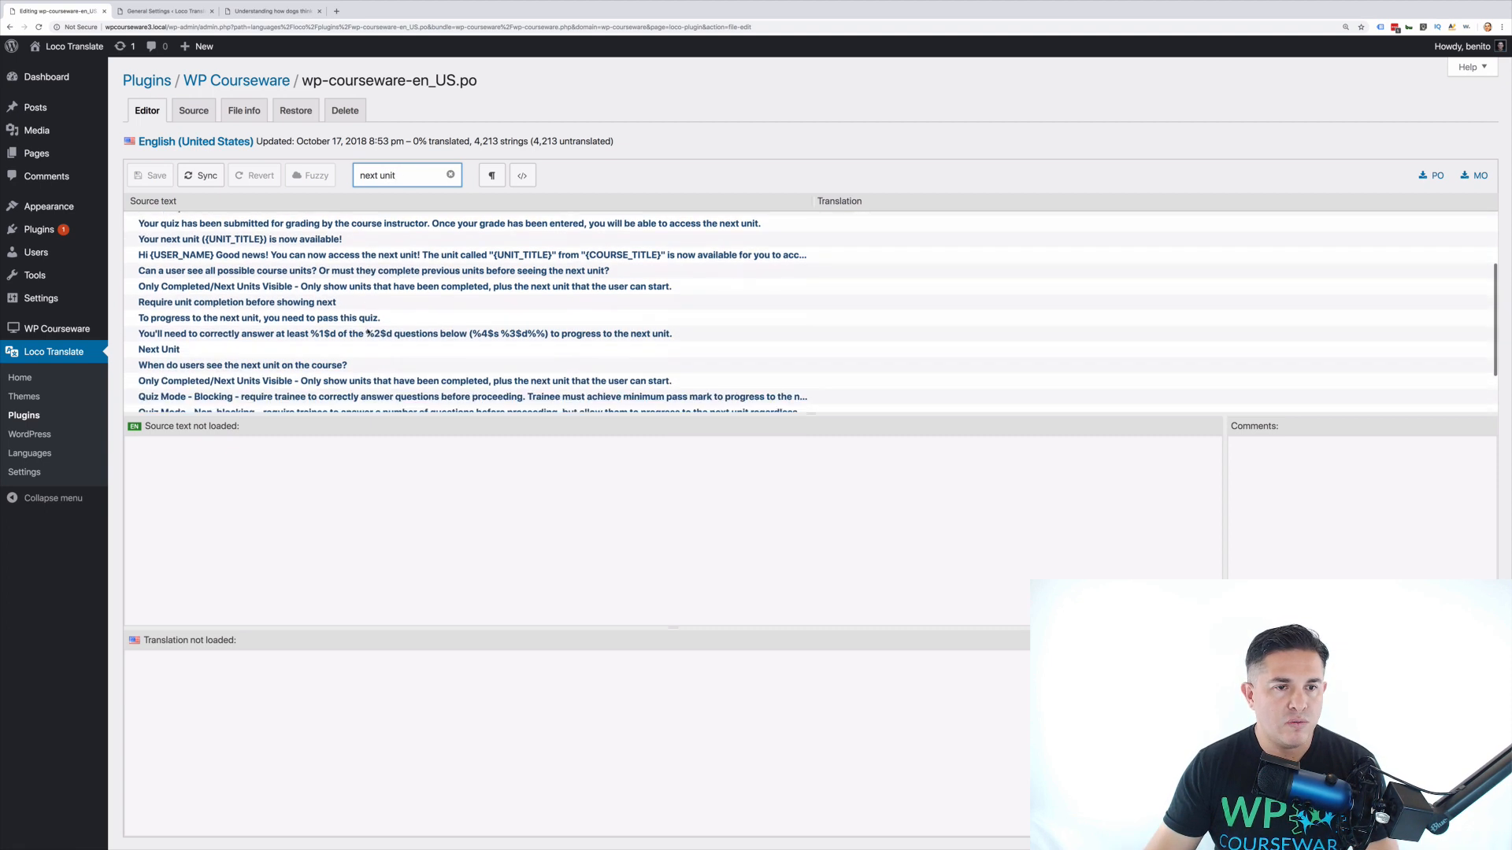
click(209, 352)
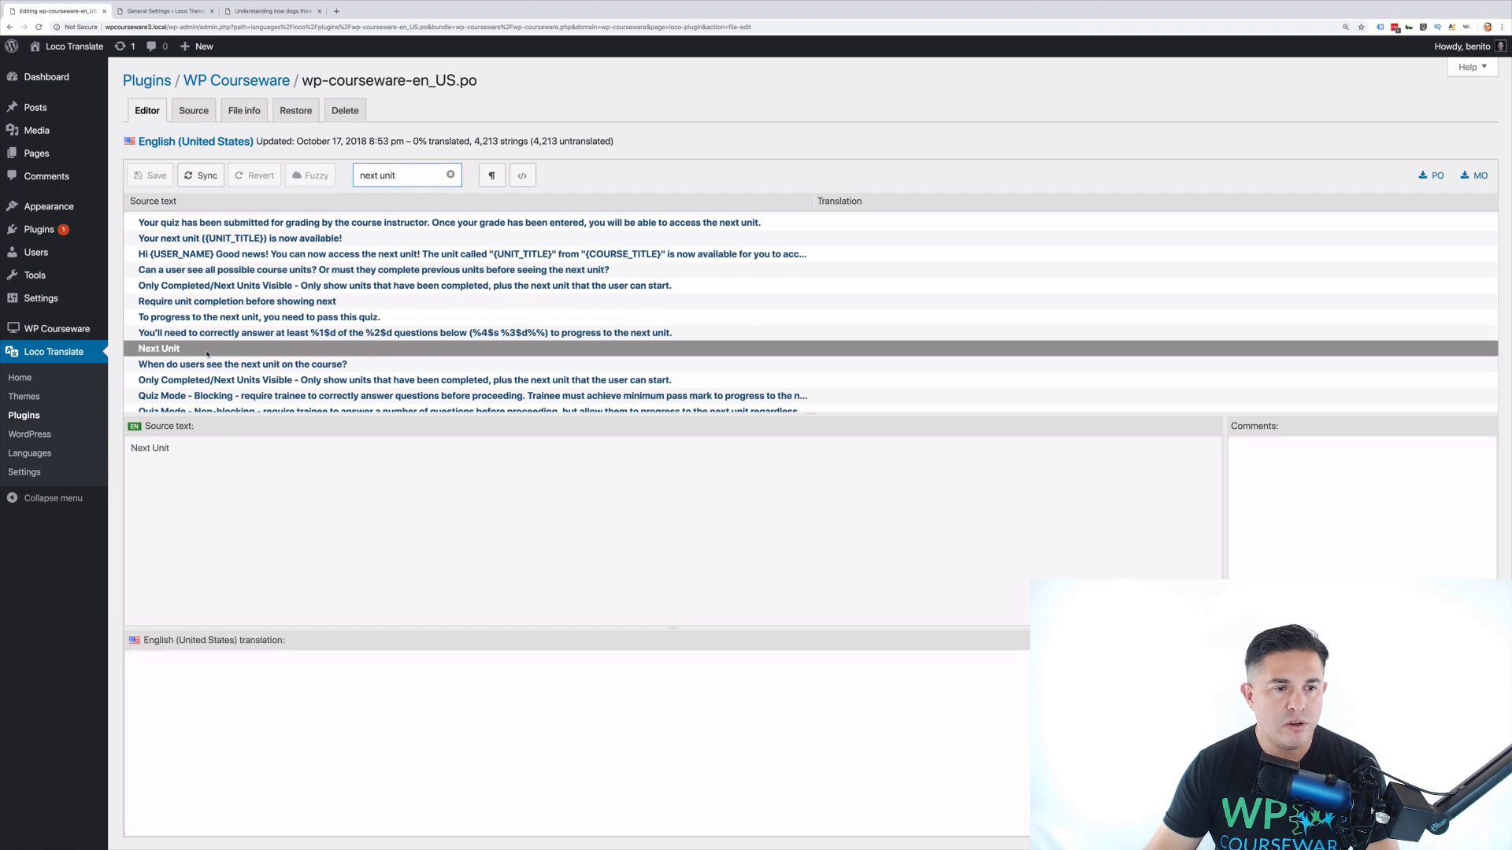
Translate "Next Unit" as "Next Lesson", compare it with the course unit page's button, and save the translation file.
click(215, 708)
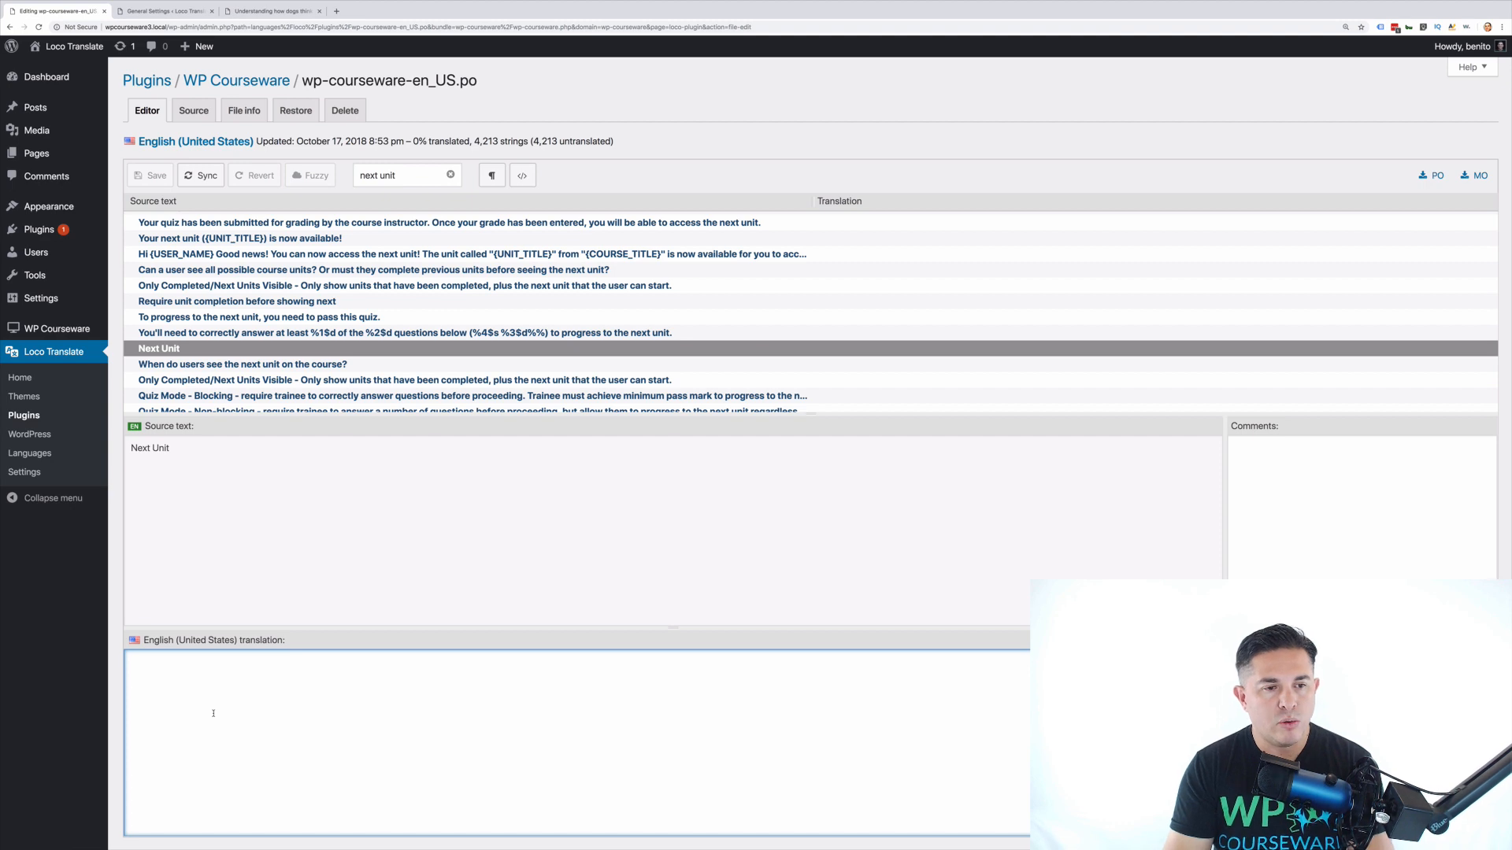
text(Next )
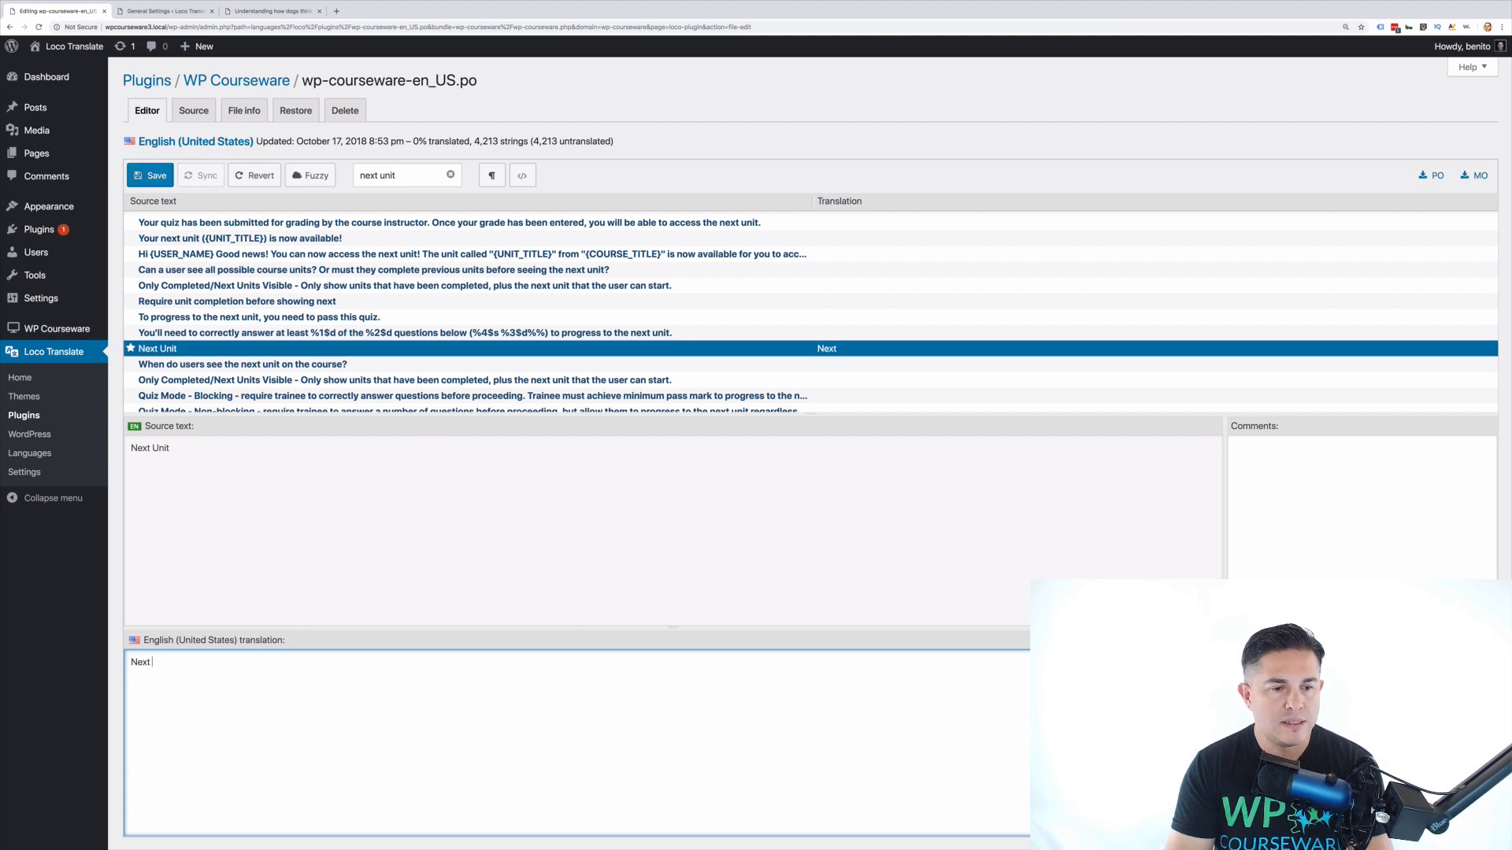
text(Lesson)
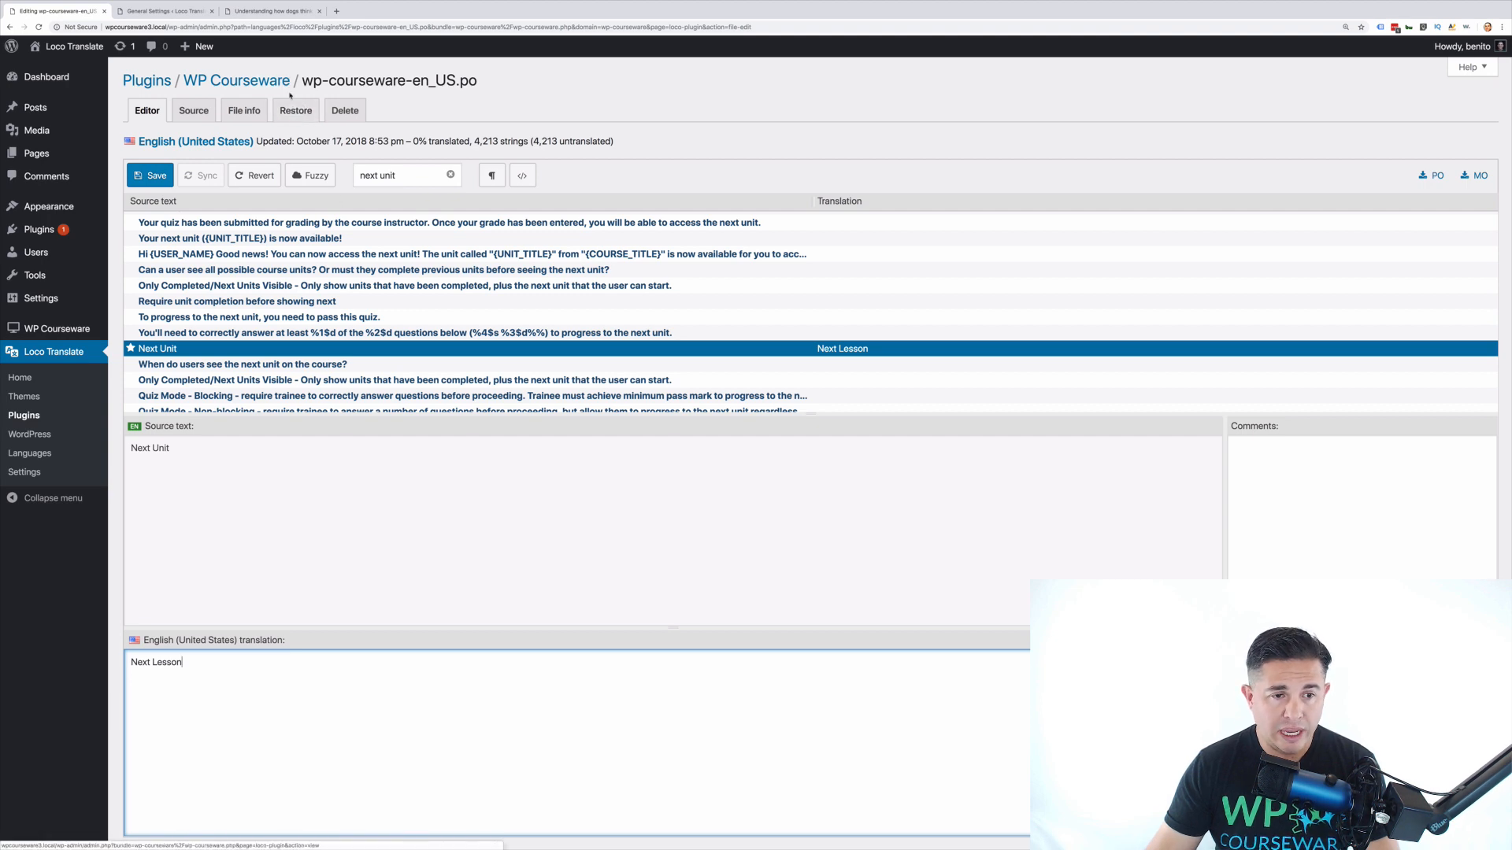
click(272, 11)
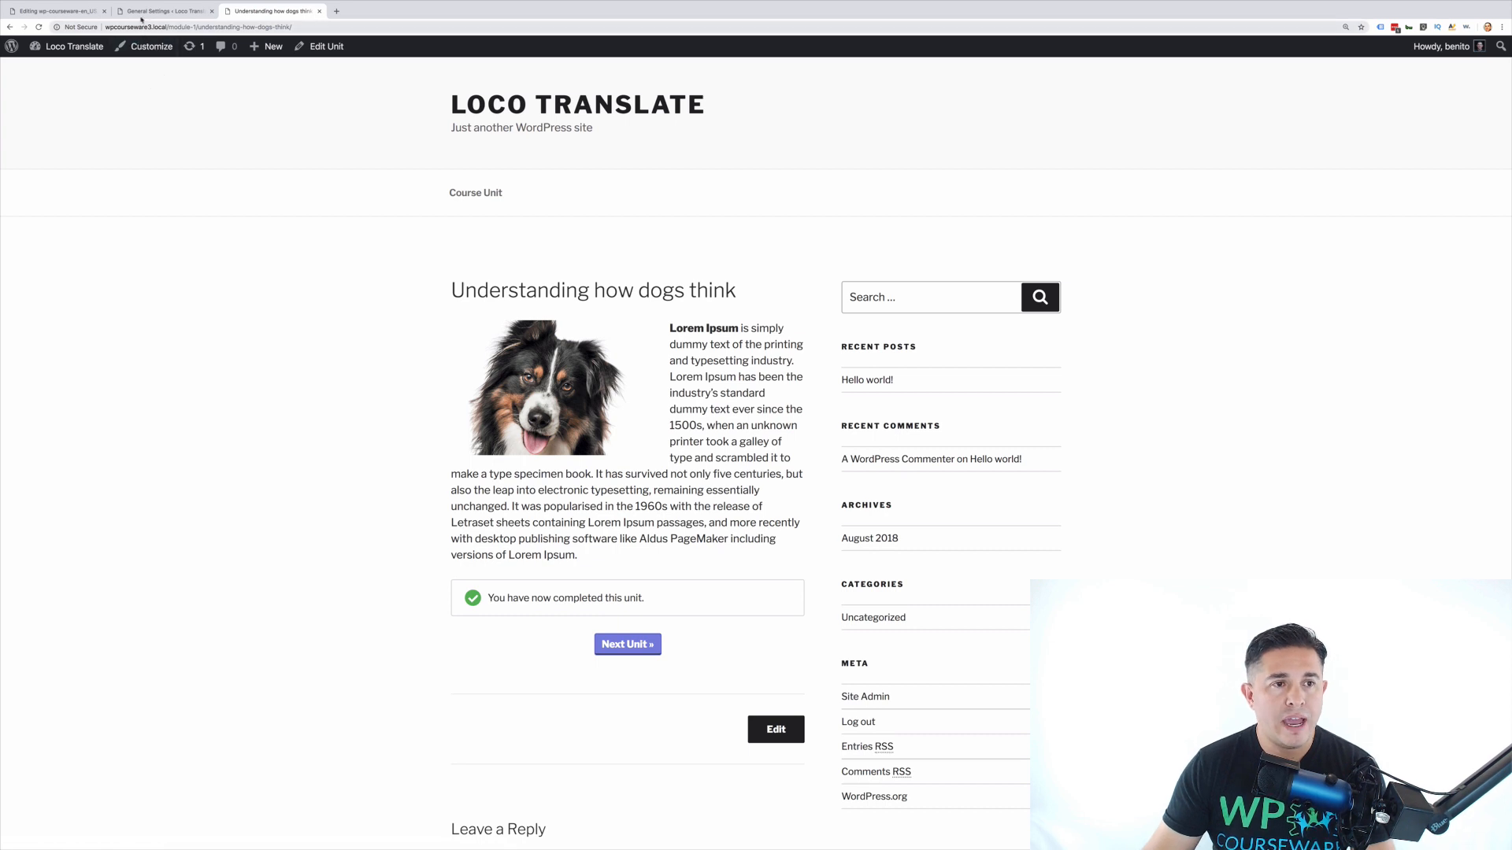
click(53, 12)
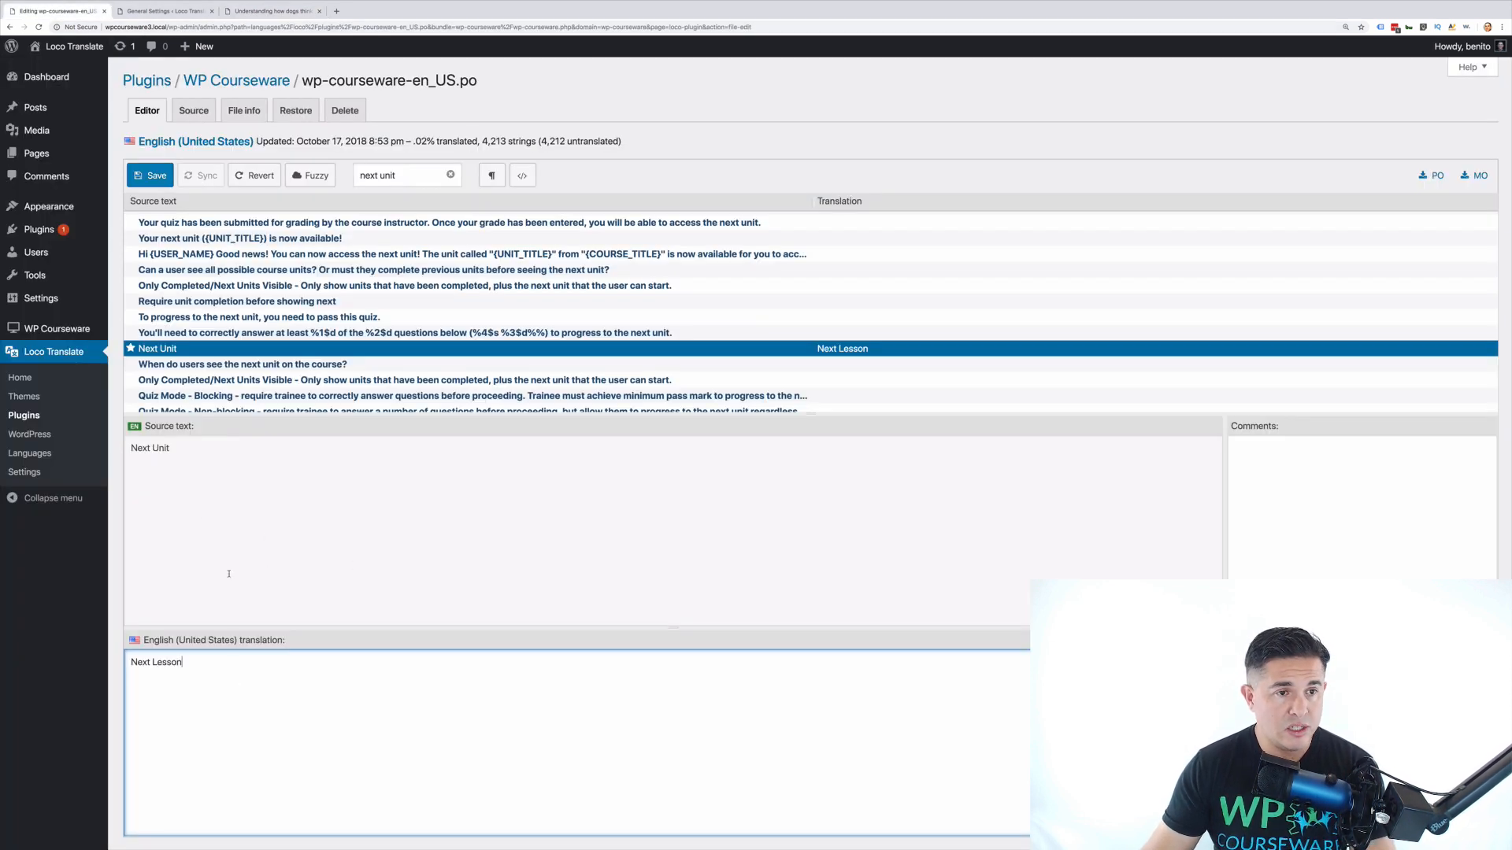
click(150, 175)
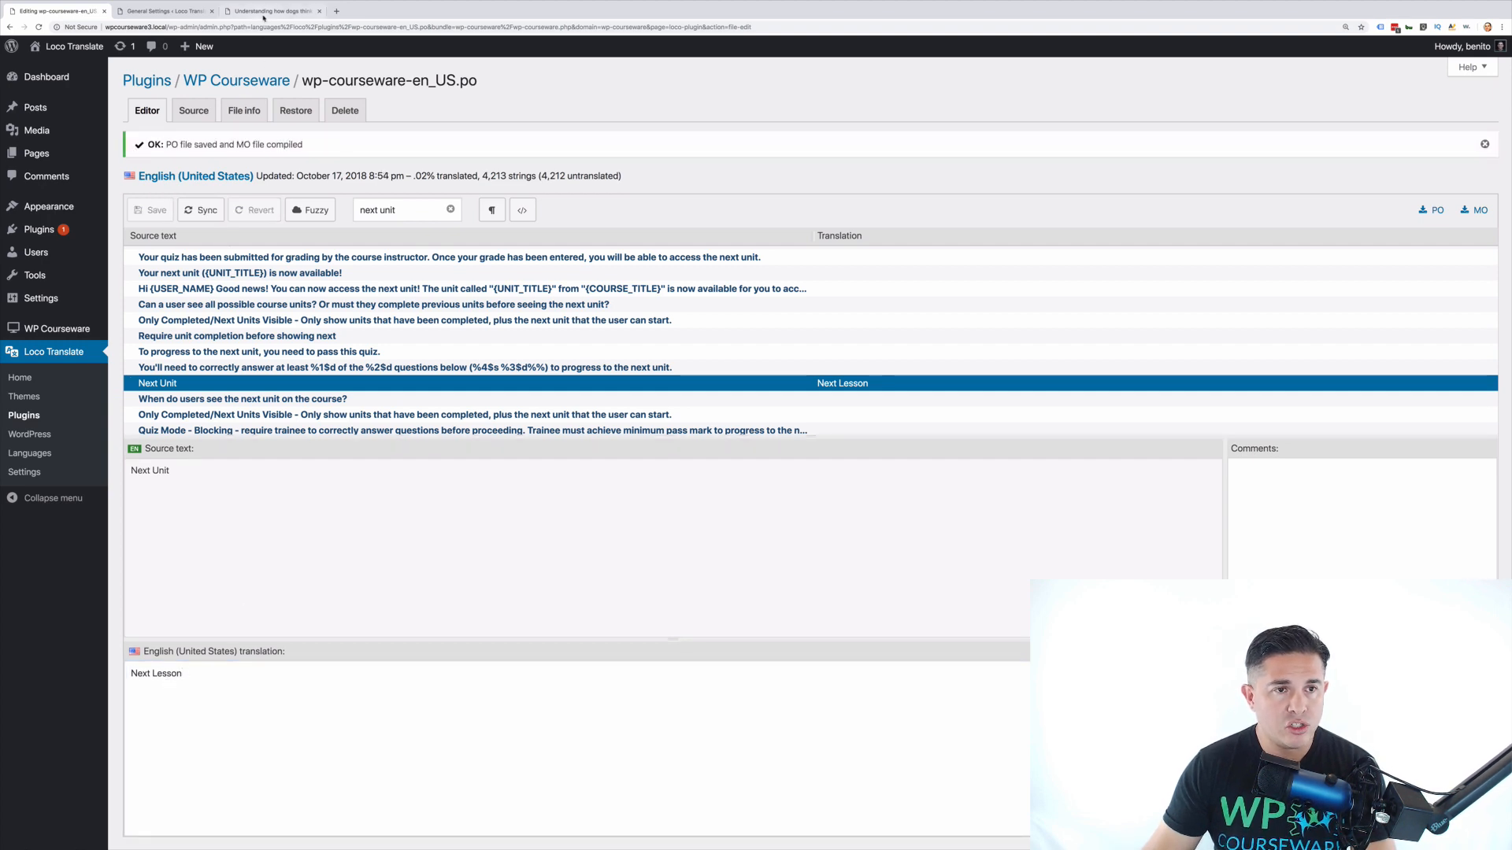
Check the navigation button's label on the "Understanding how dogs think" unit page and return to the translation editor.
click(268, 11)
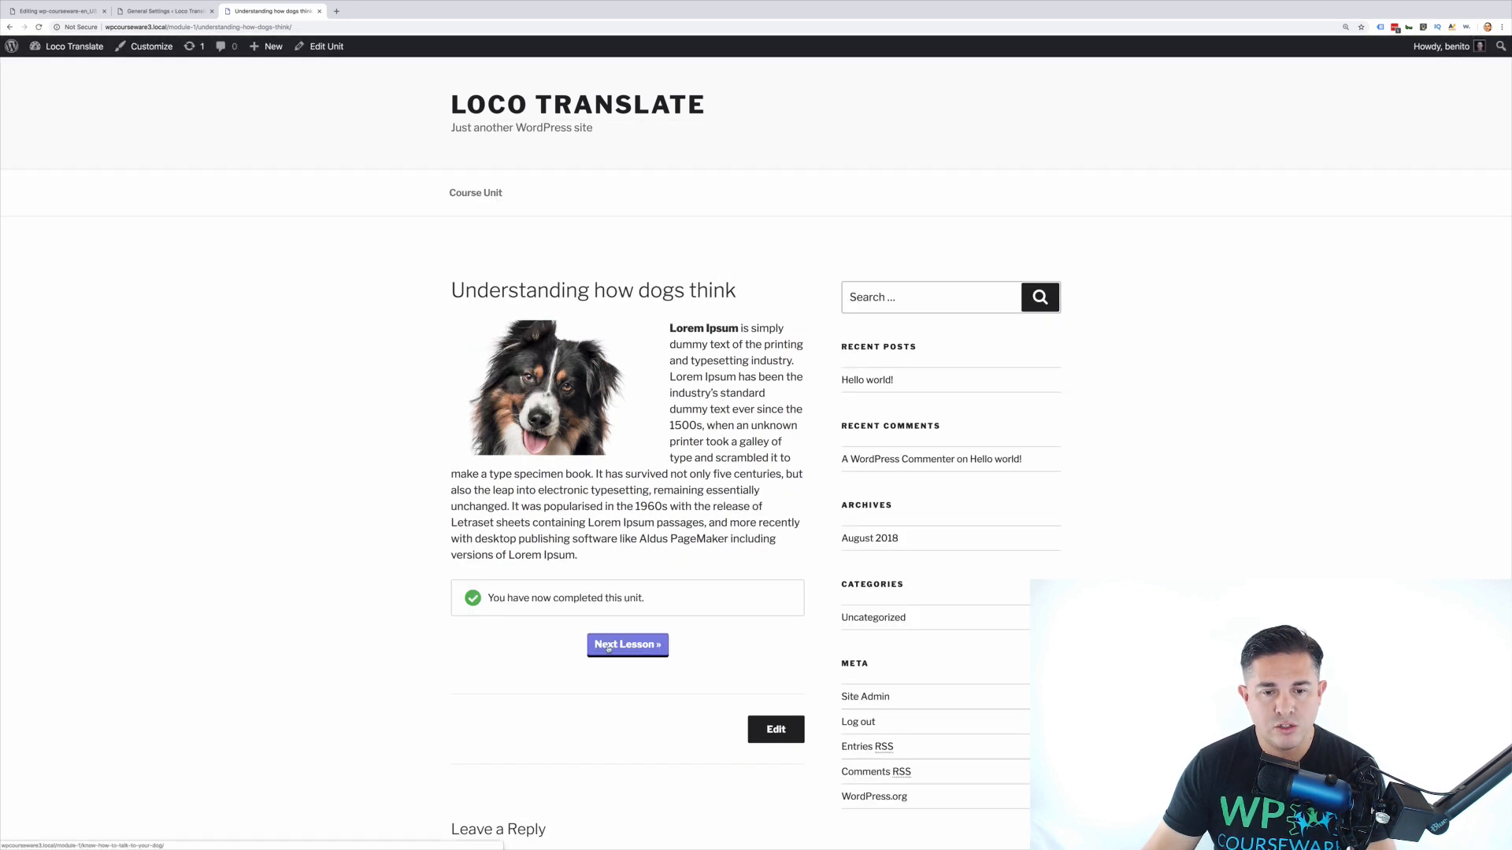
key(super+1)
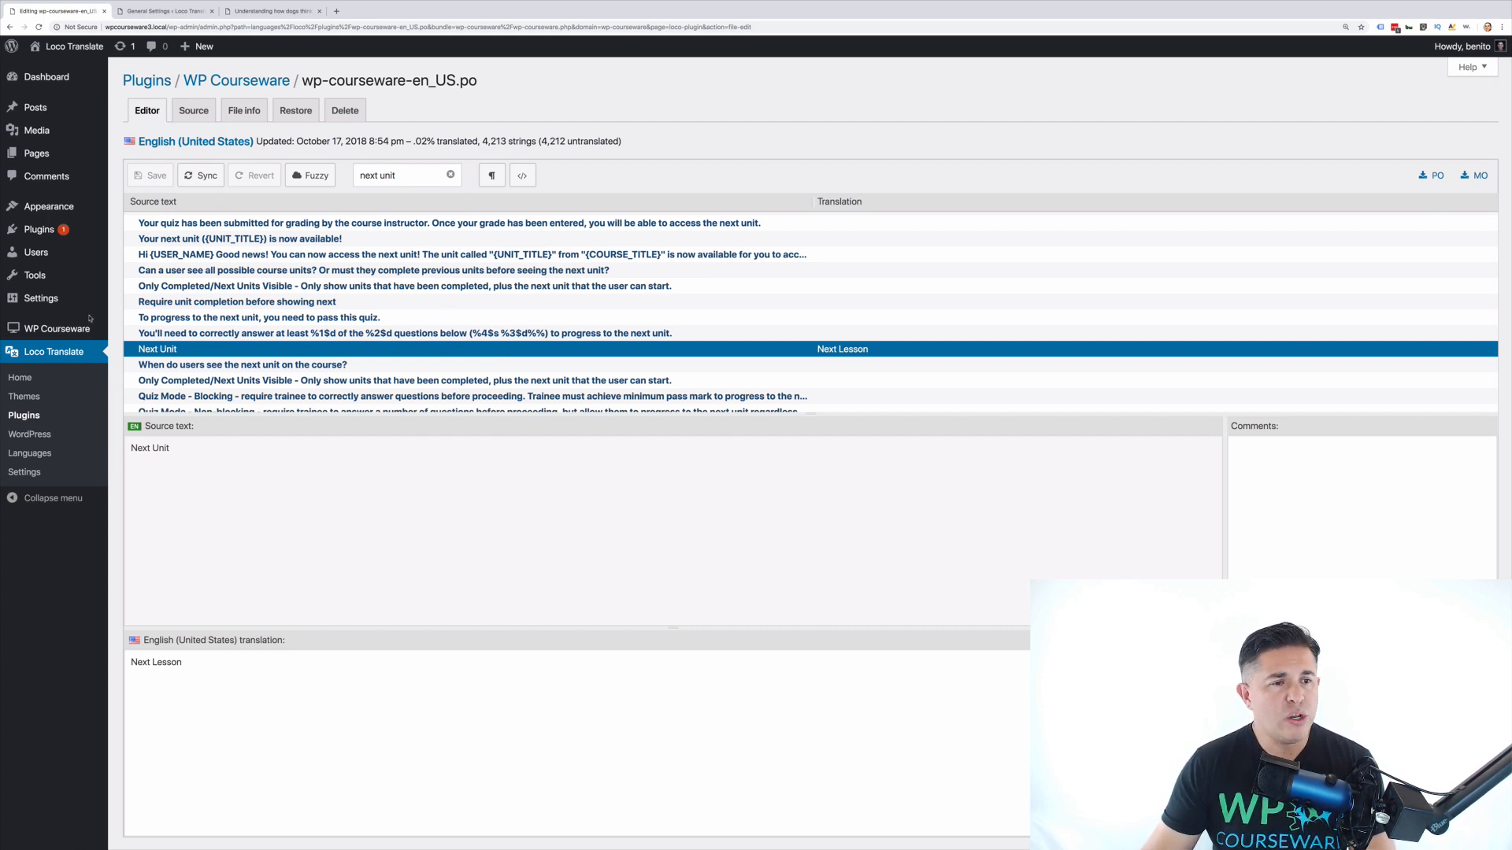
Update the WP Courseware plugin to version 4.5.0 from the WordPress updates page.
mouse_move(52, 77)
click(136, 98)
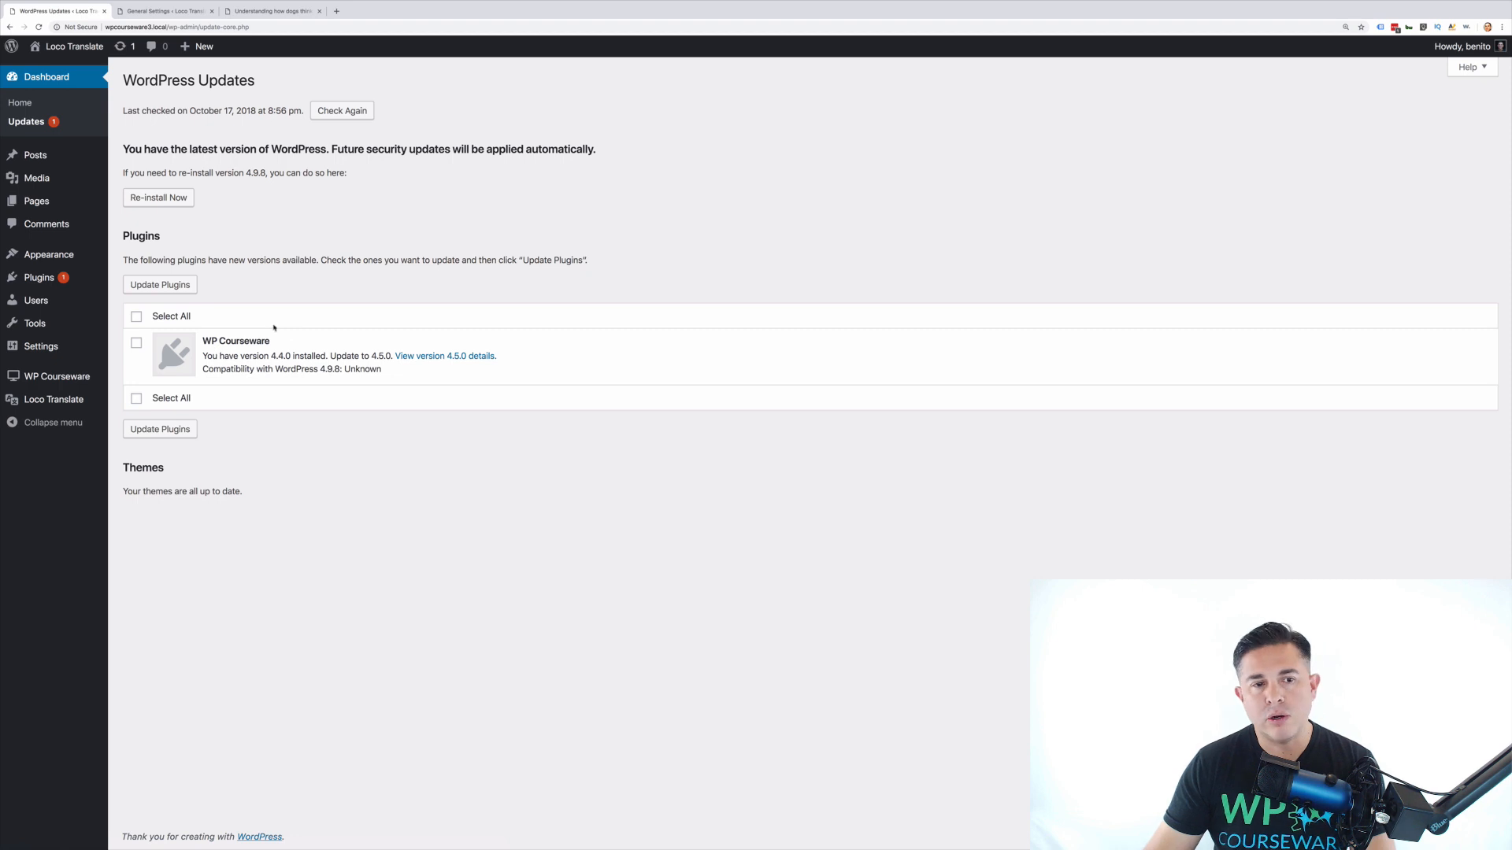
click(137, 343)
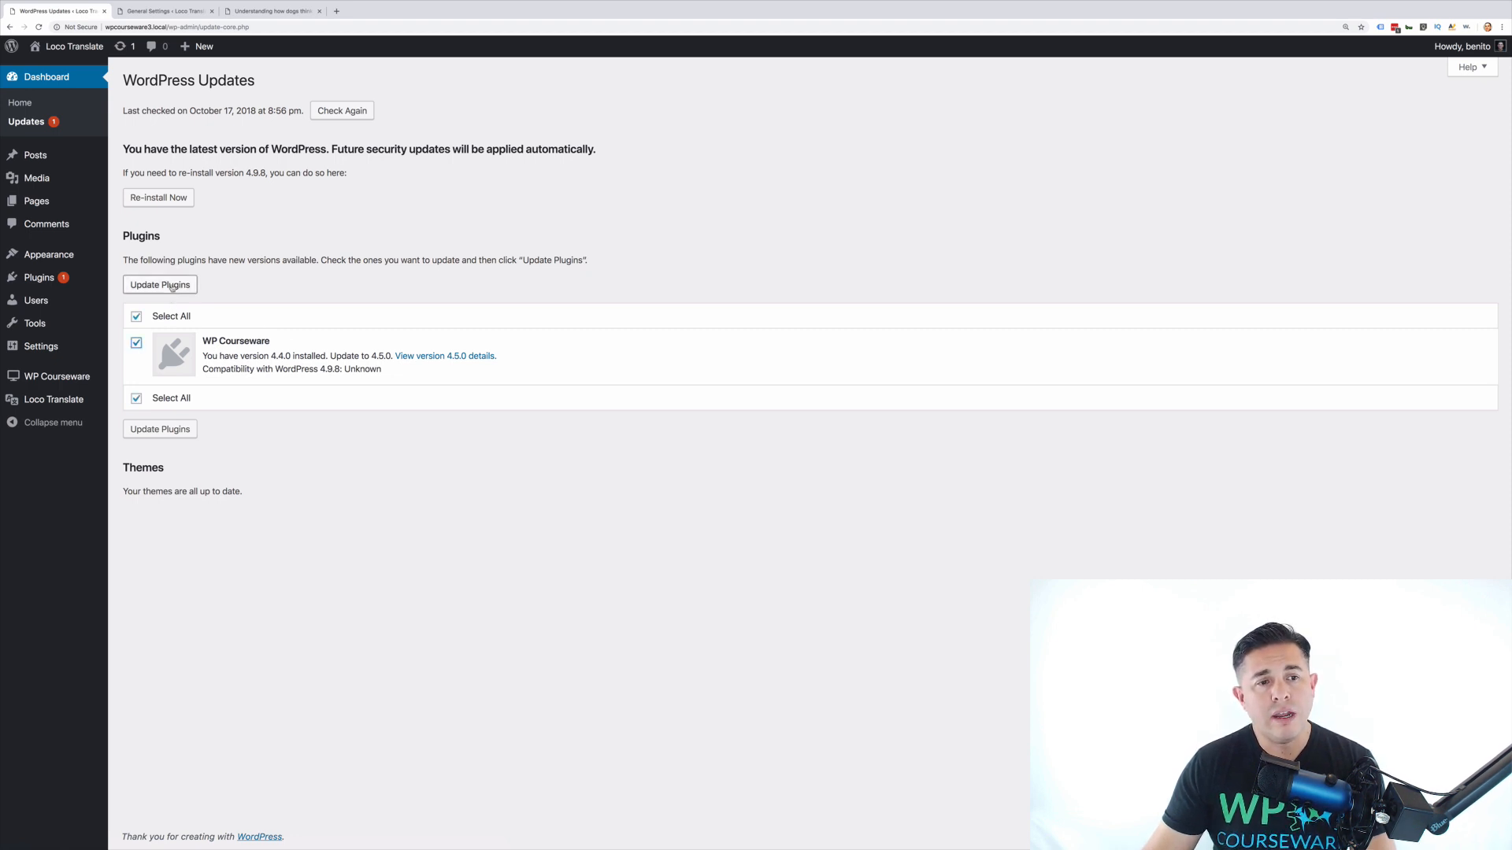
click(173, 287)
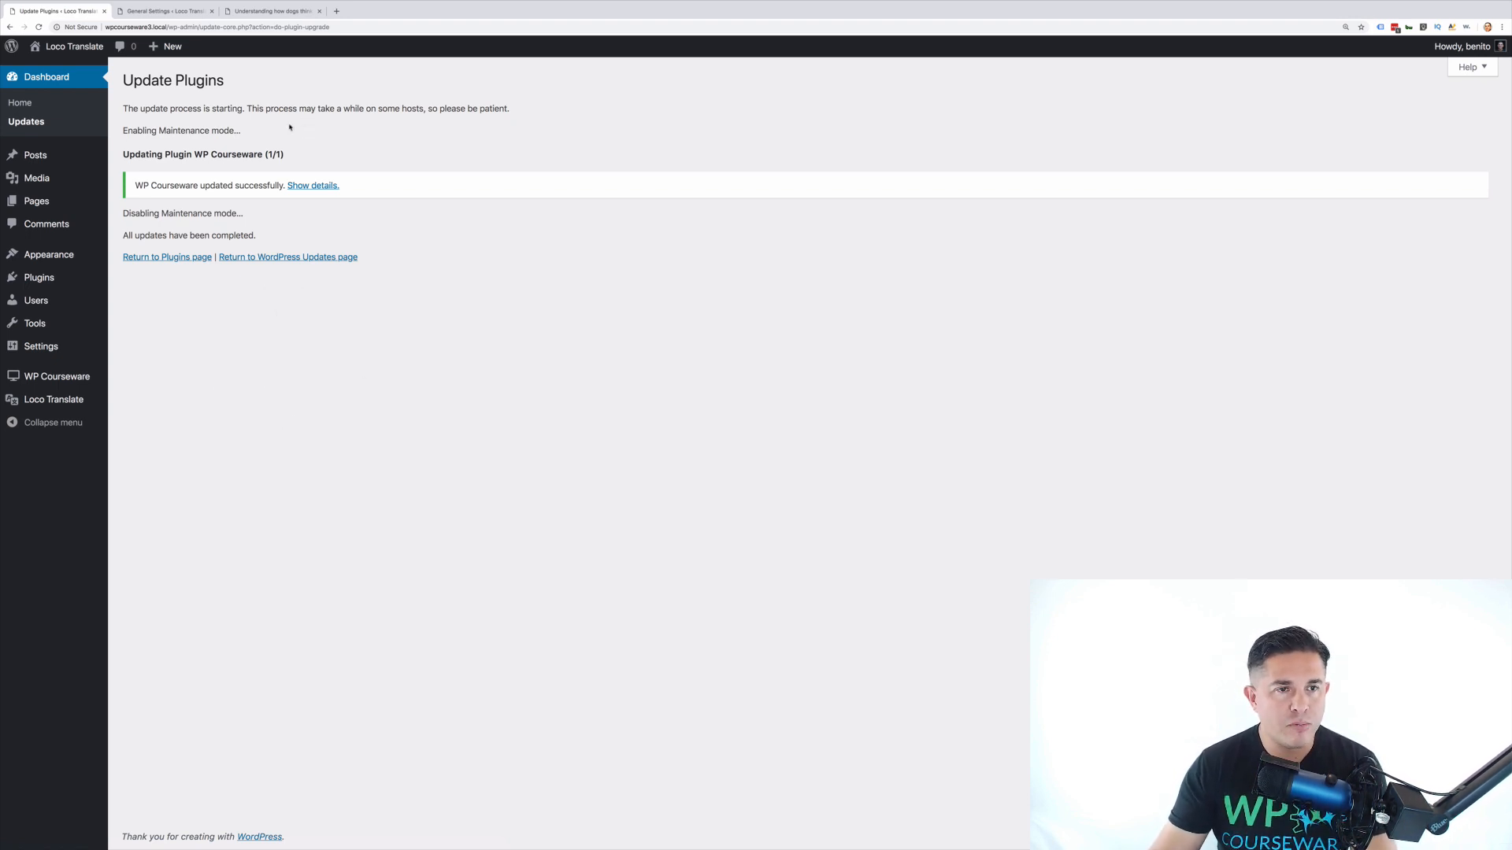
Check the navigation button's label on the "Understanding how dogs think" unit page and return to the plugin update page.
click(265, 14)
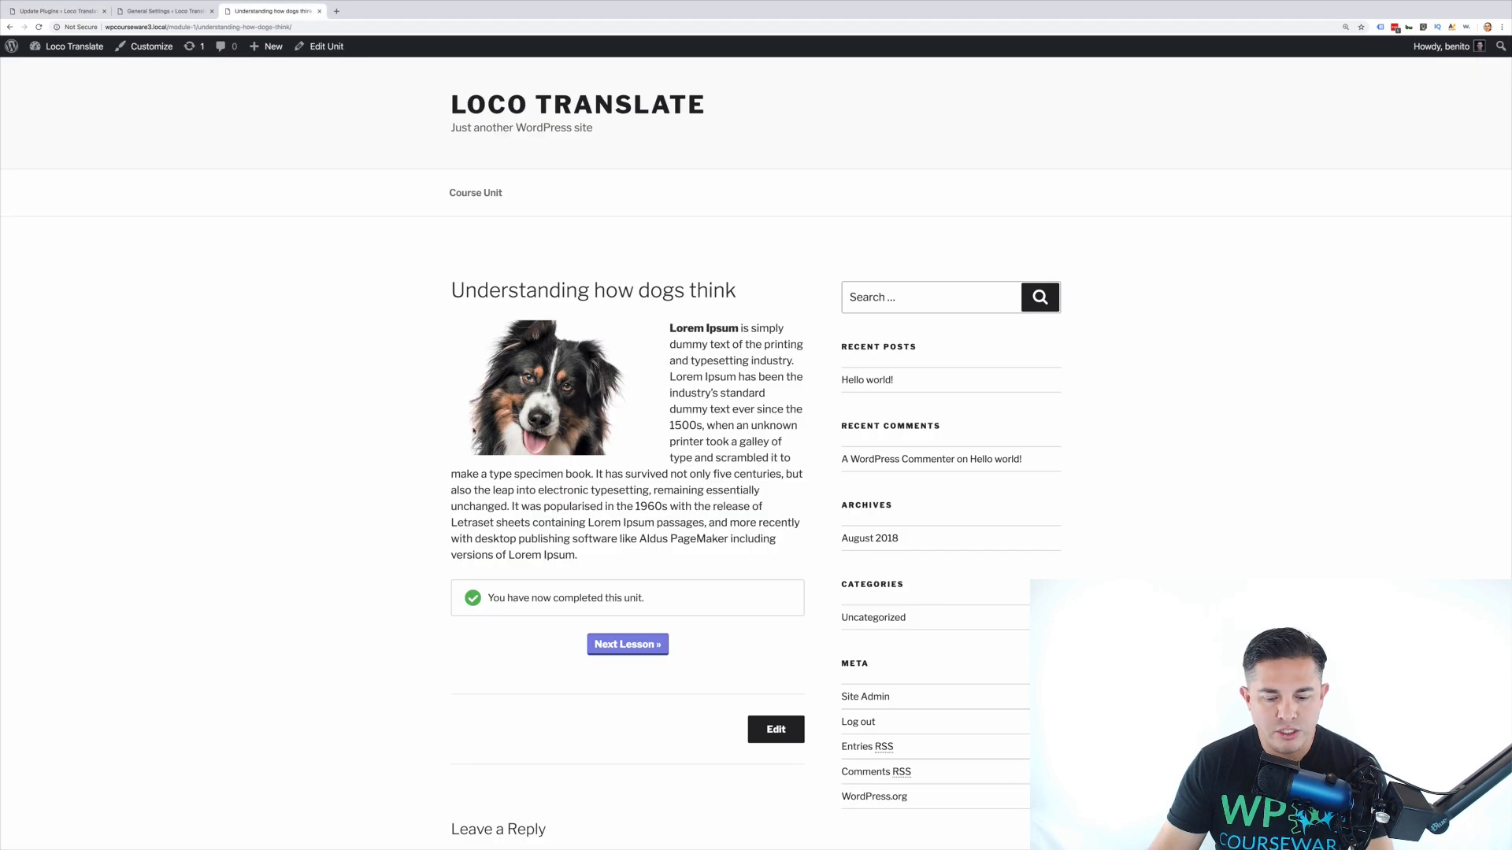
click(625, 651)
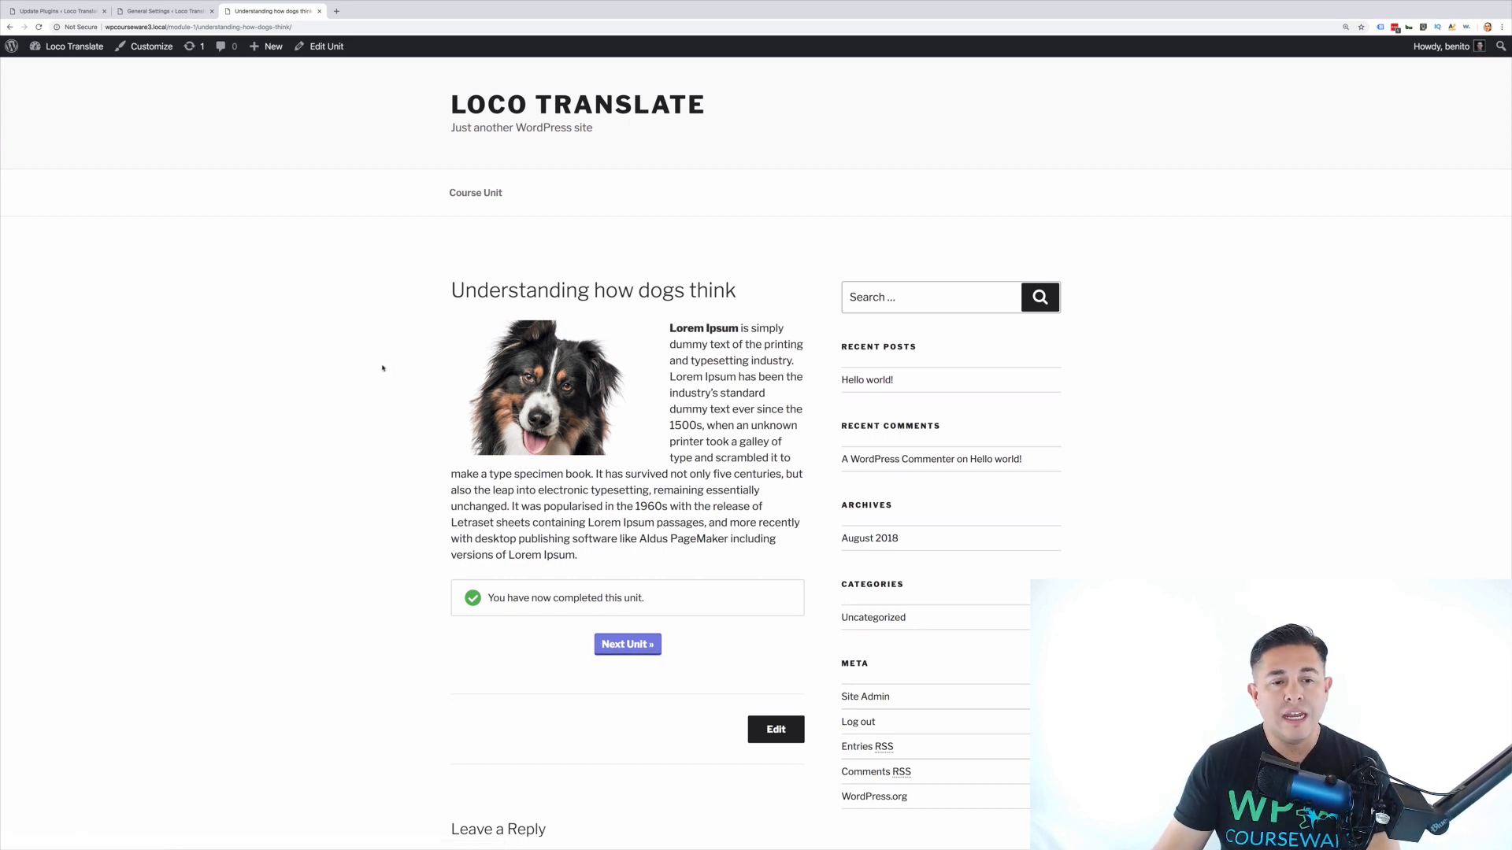
click(57, 11)
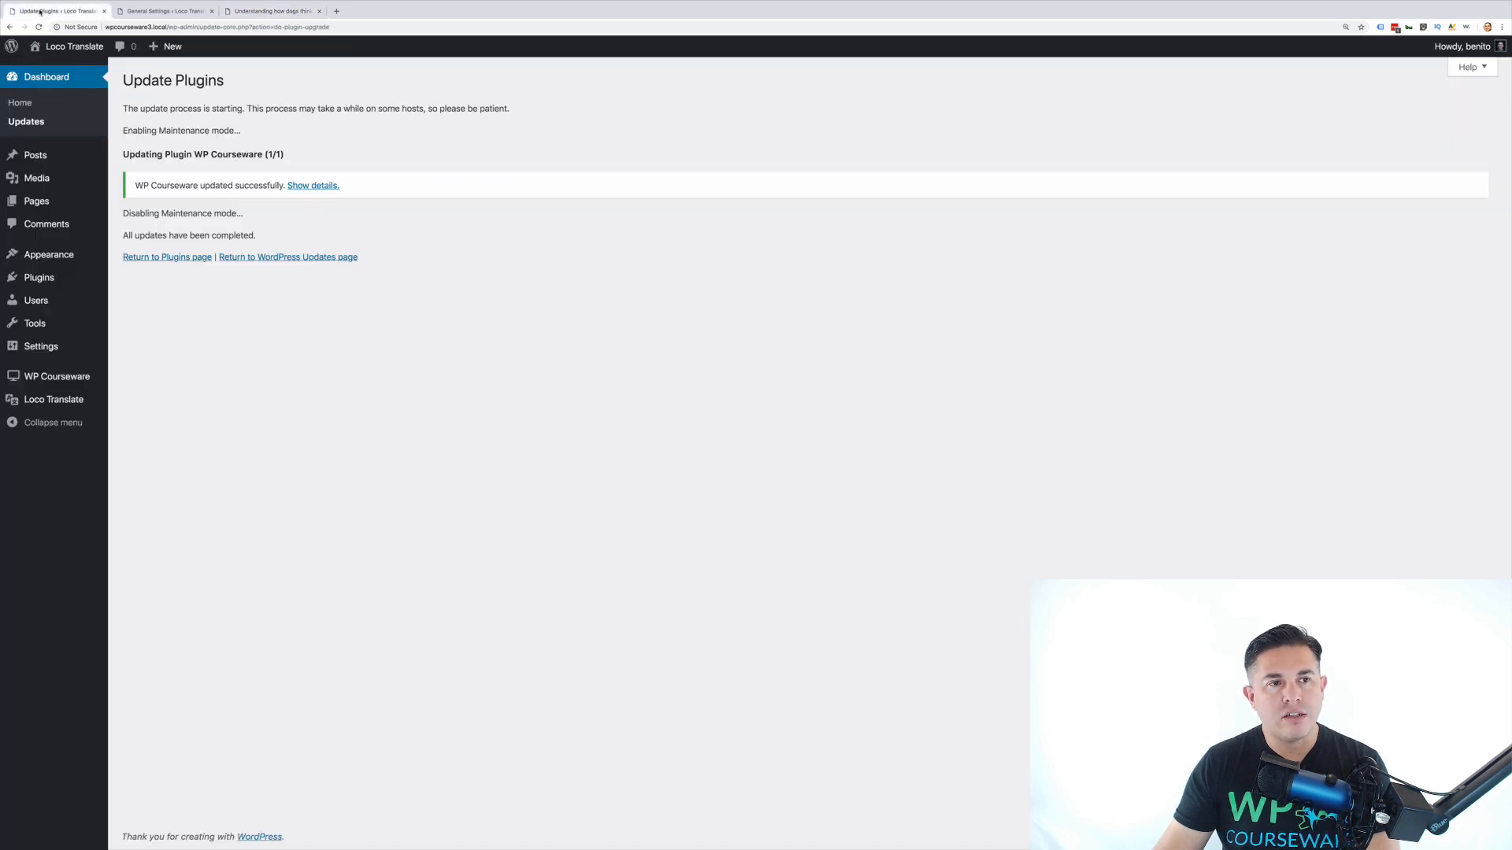
Open WP Courseware's English (United States) translation file in Loco Translate's editor.
mouse_move(61, 399)
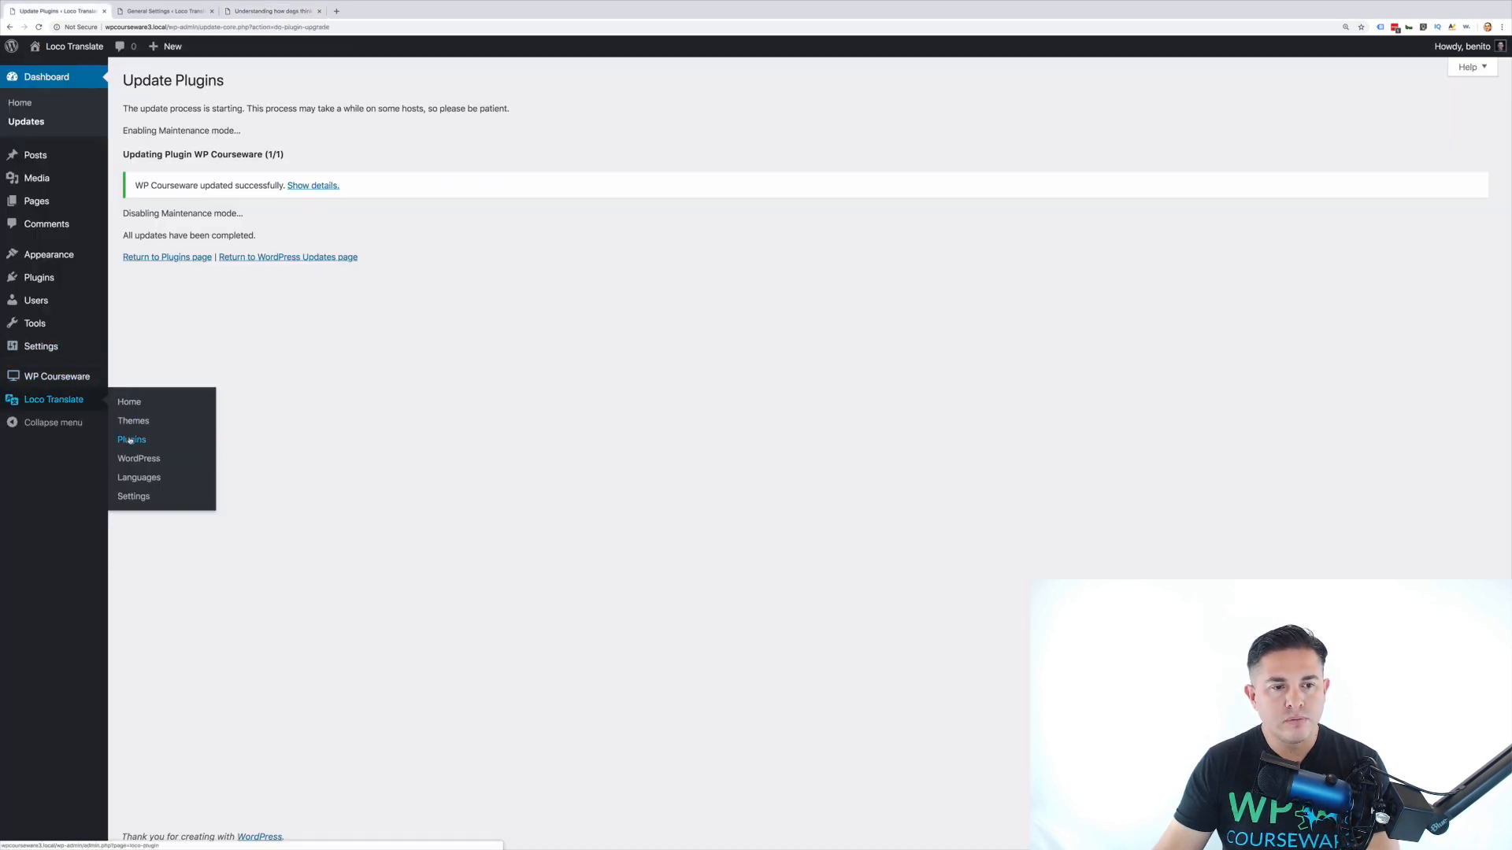
click(130, 440)
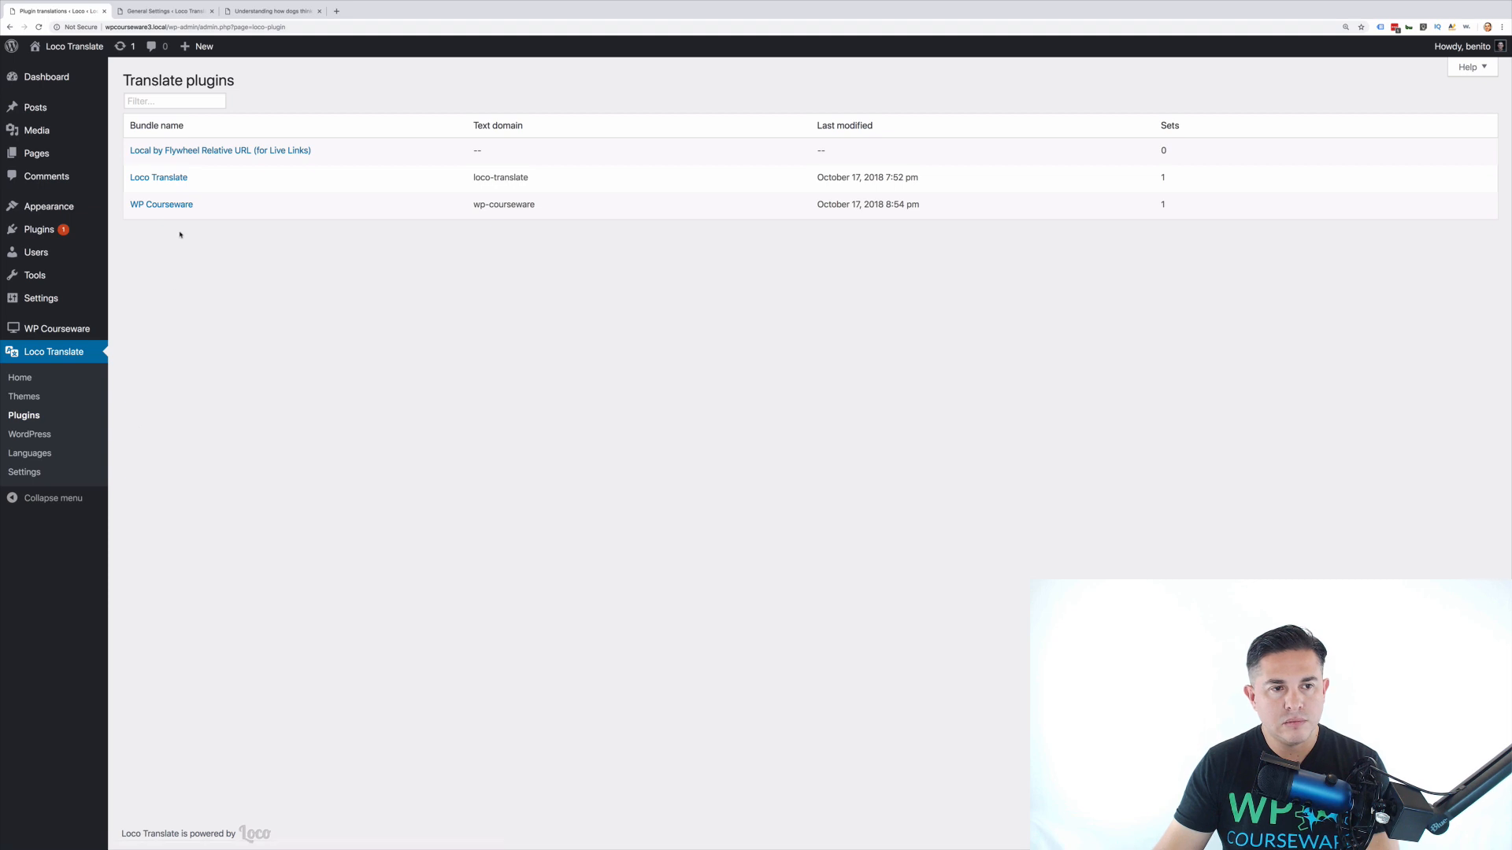
click(171, 207)
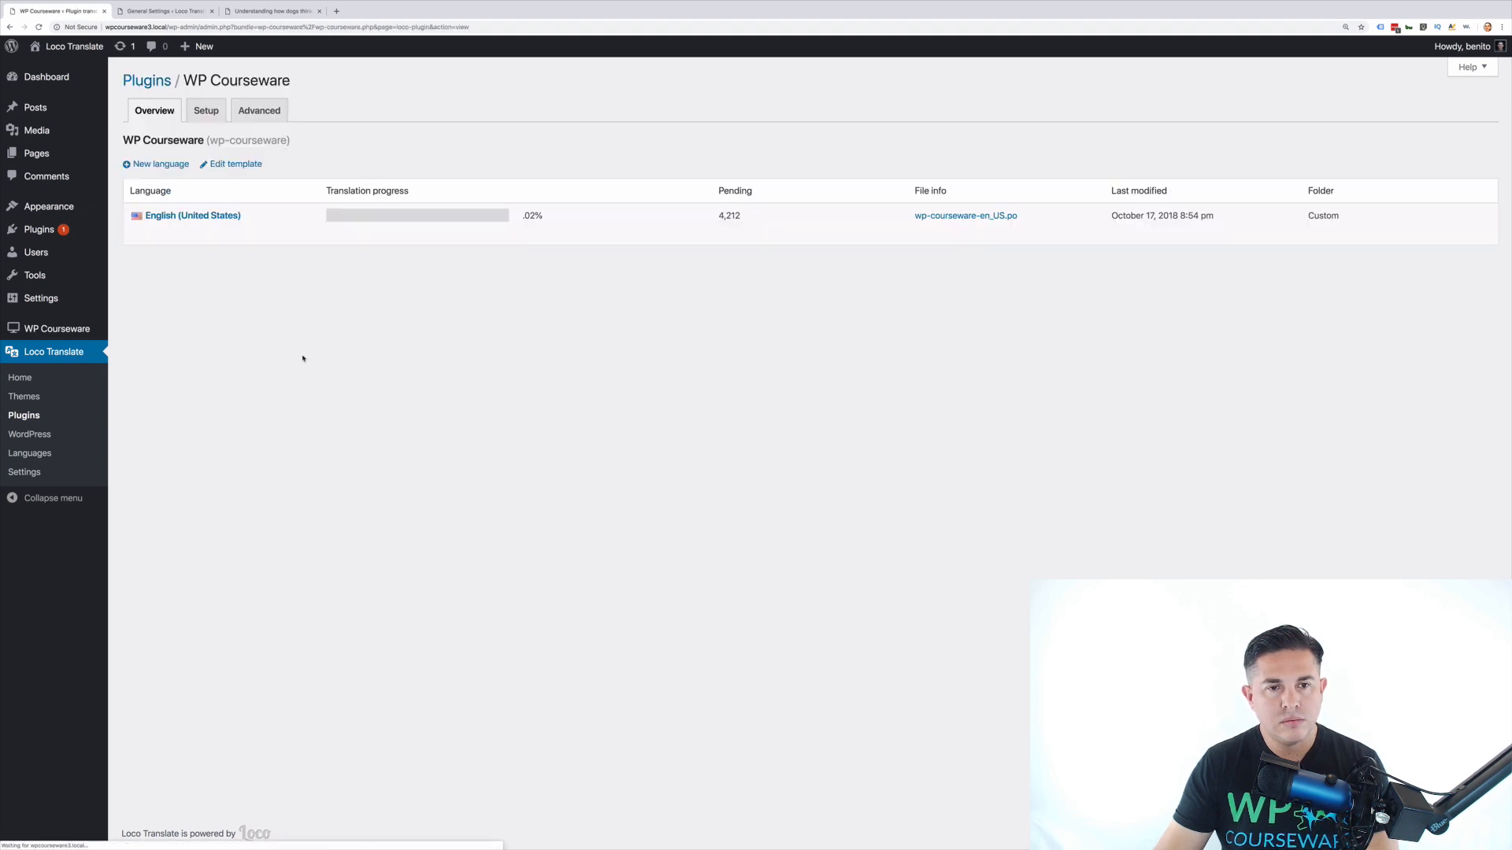
click(193, 215)
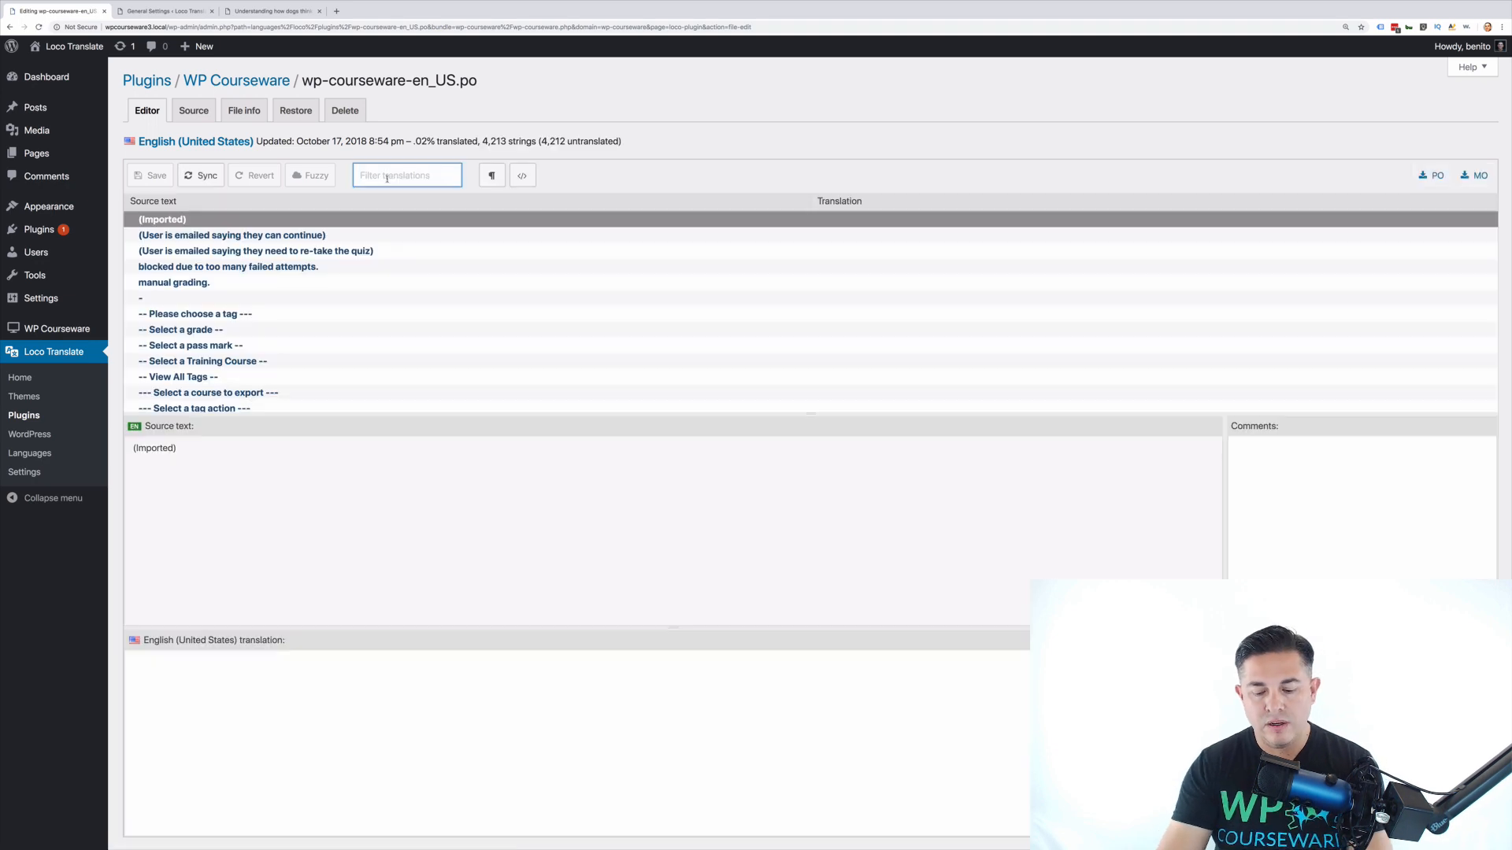
Filter the strings by "next unit" and select "Next Unit" to inspect its existing translation.
text(next )
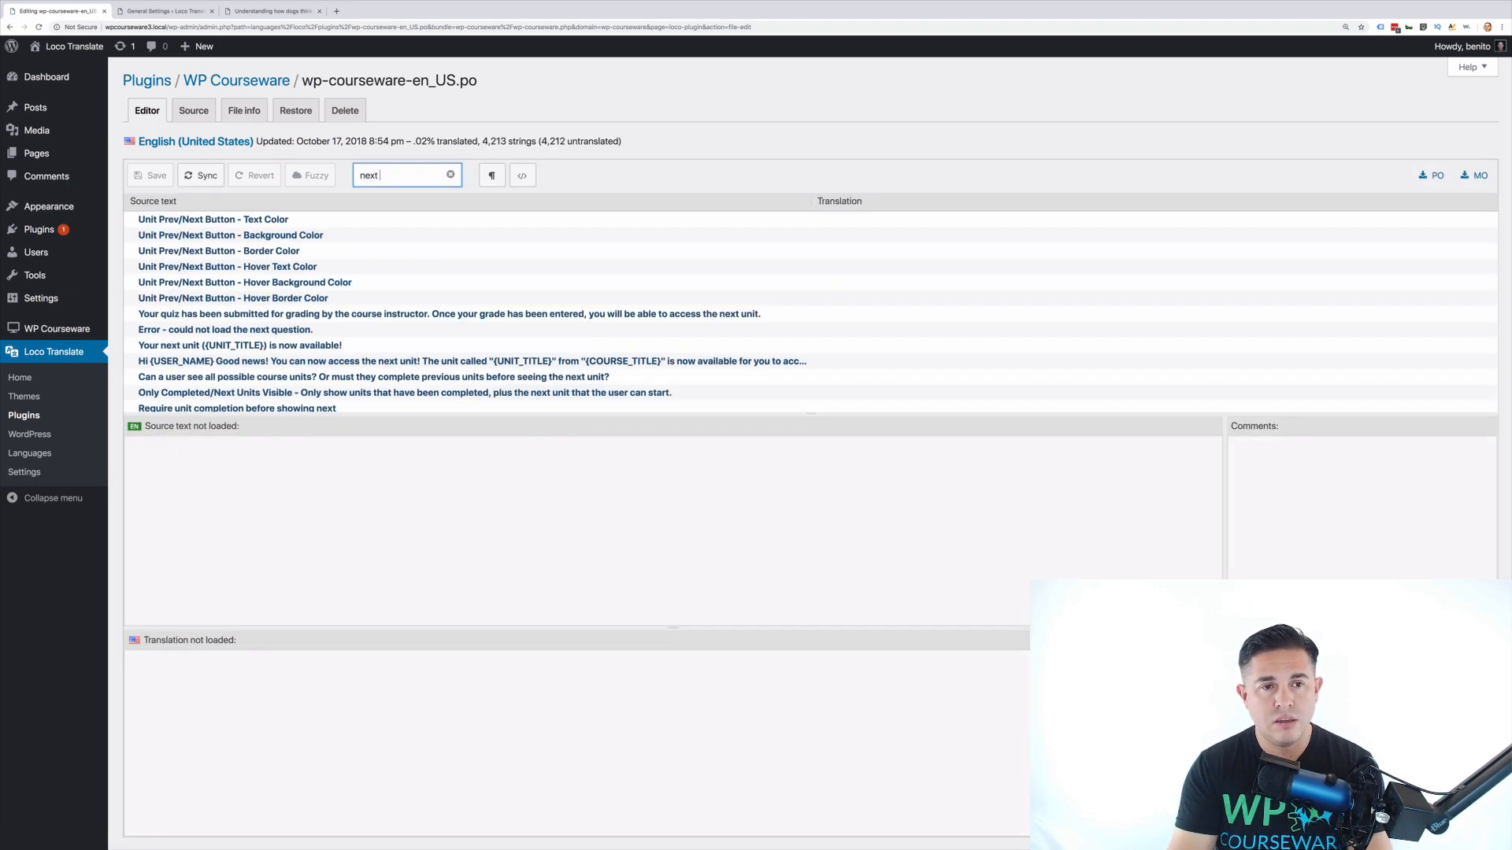
text(unit)
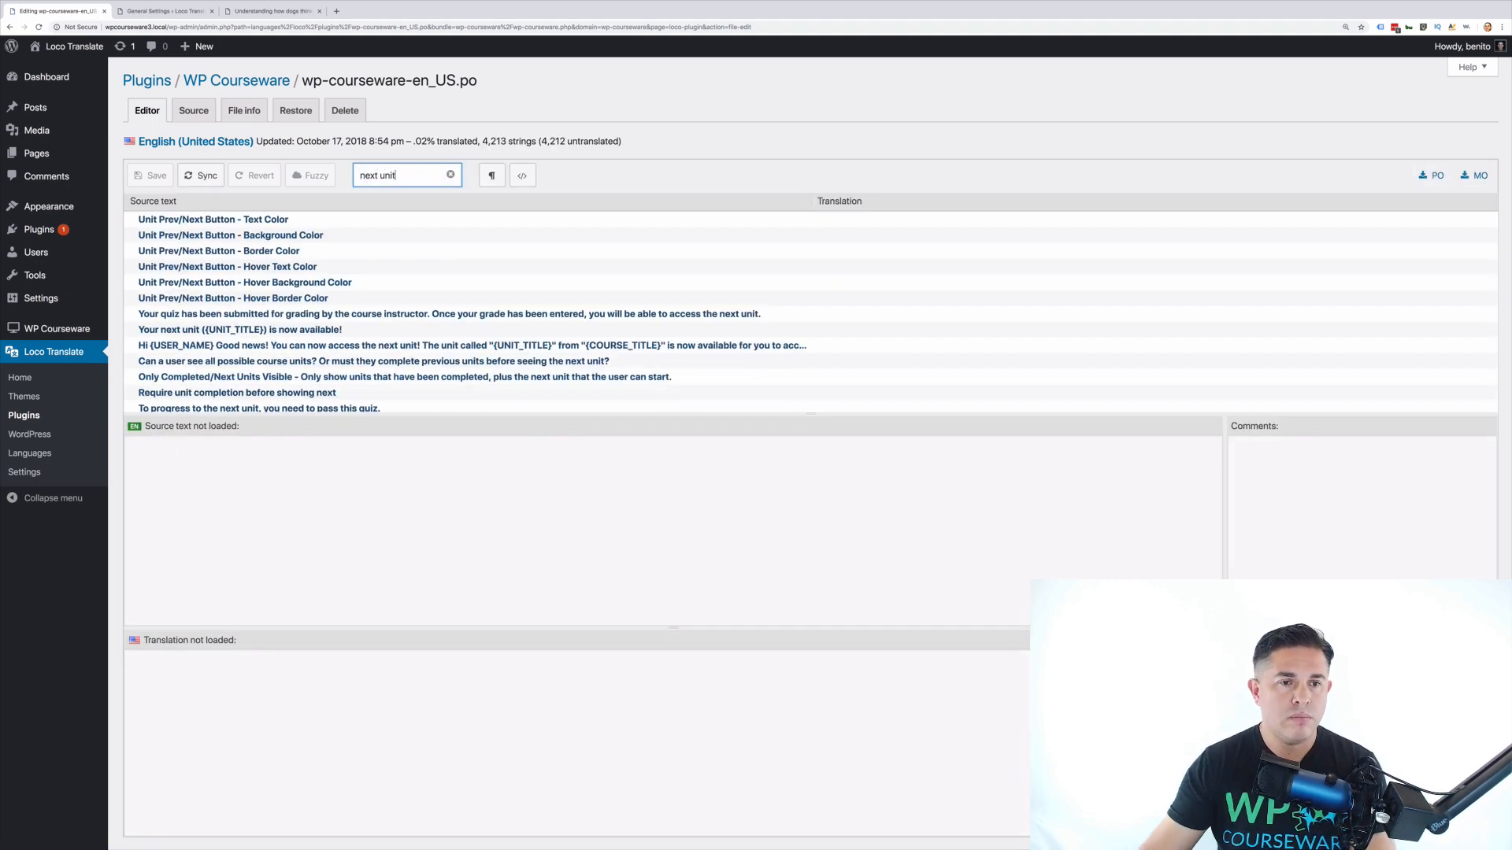
scroll(190, 318, down, 3)
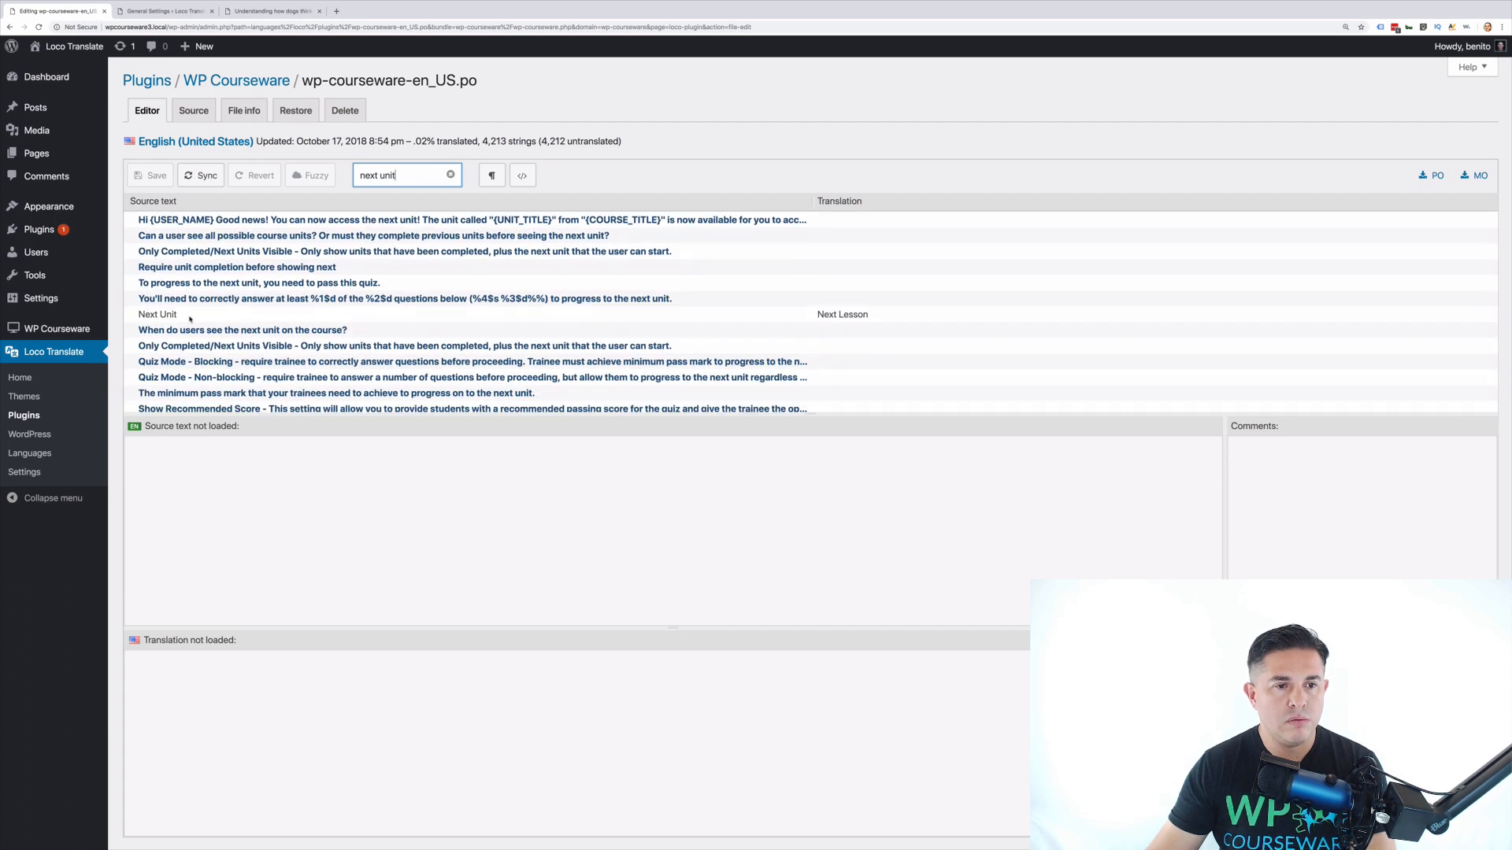
click(206, 316)
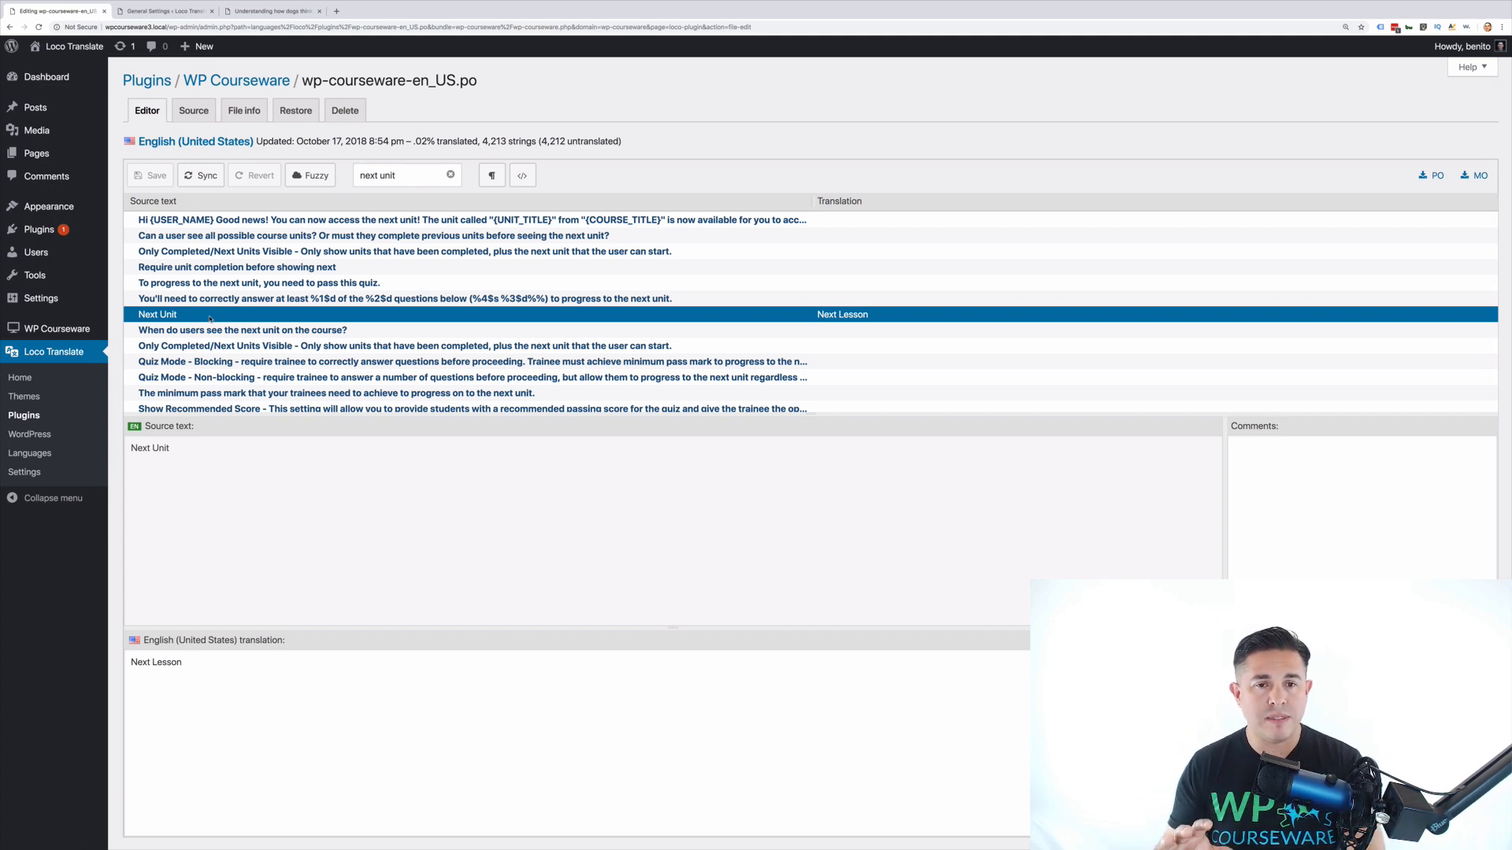
Sync the translation file with the updated plugin's template and look through the strings matching "next unit".
click(201, 181)
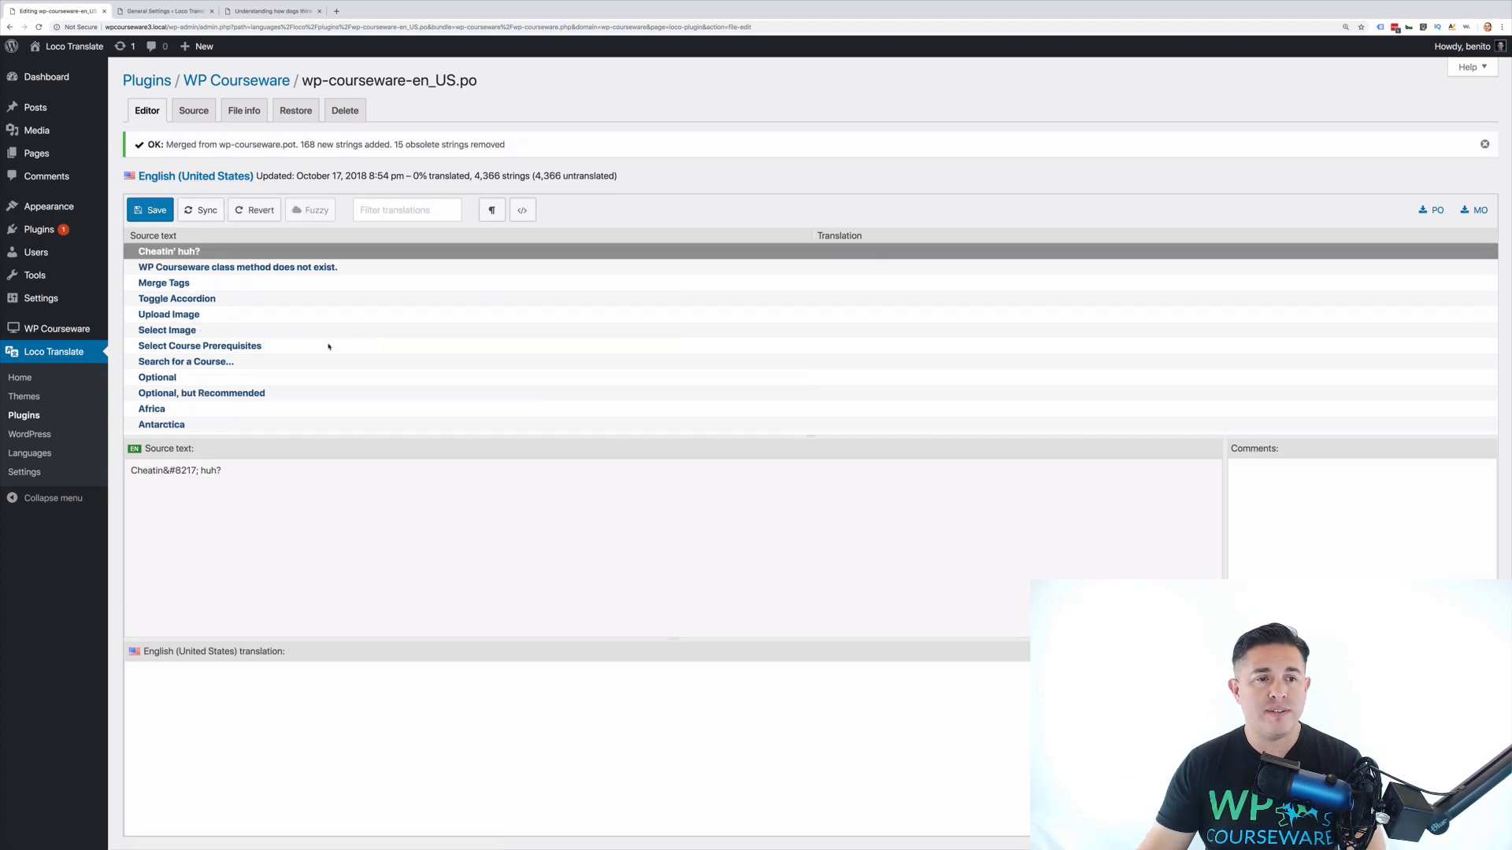
click(388, 212)
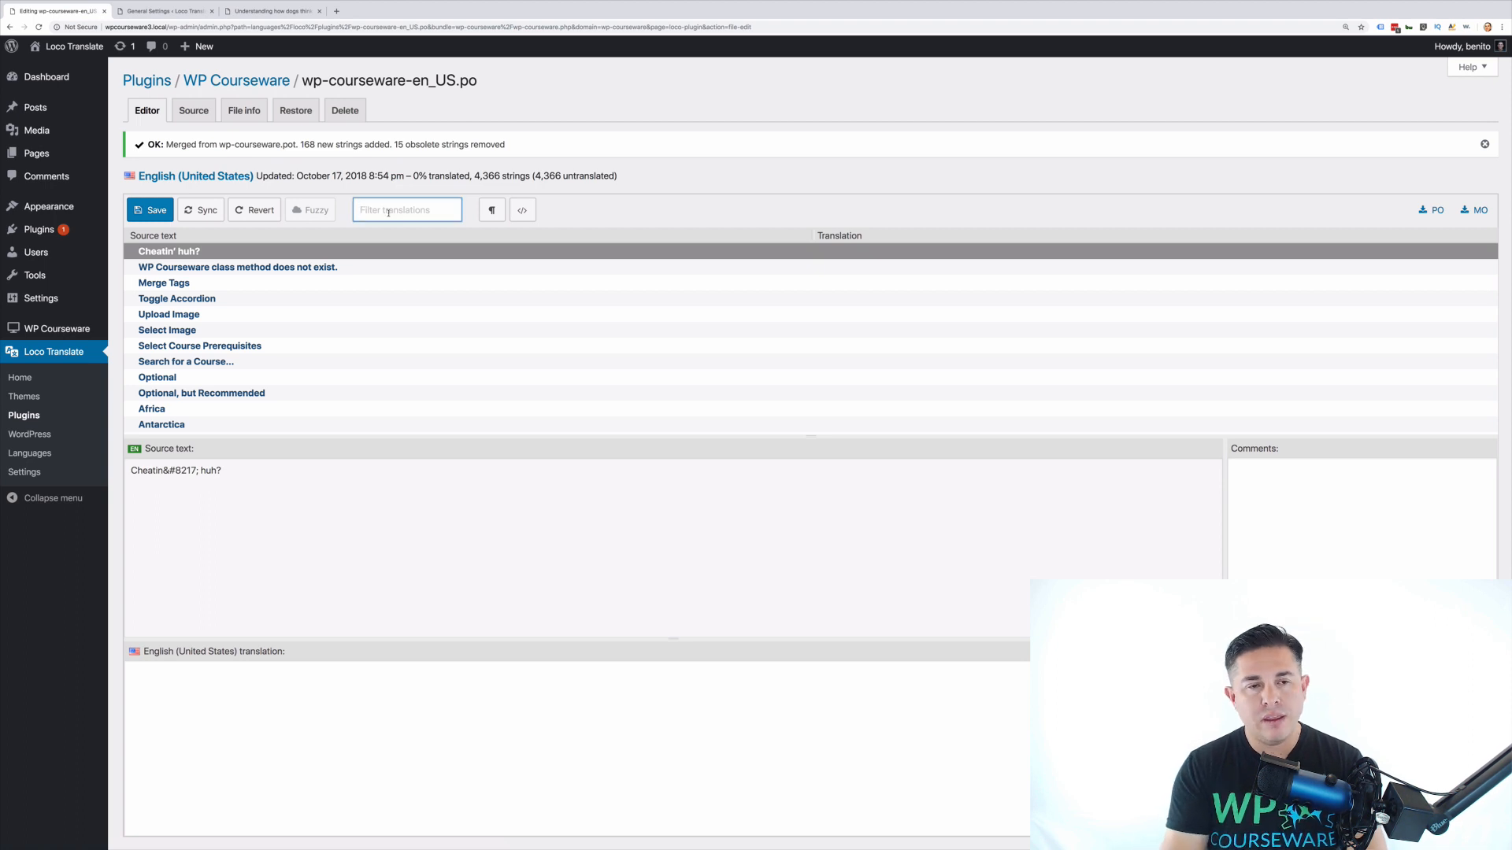
text(next)
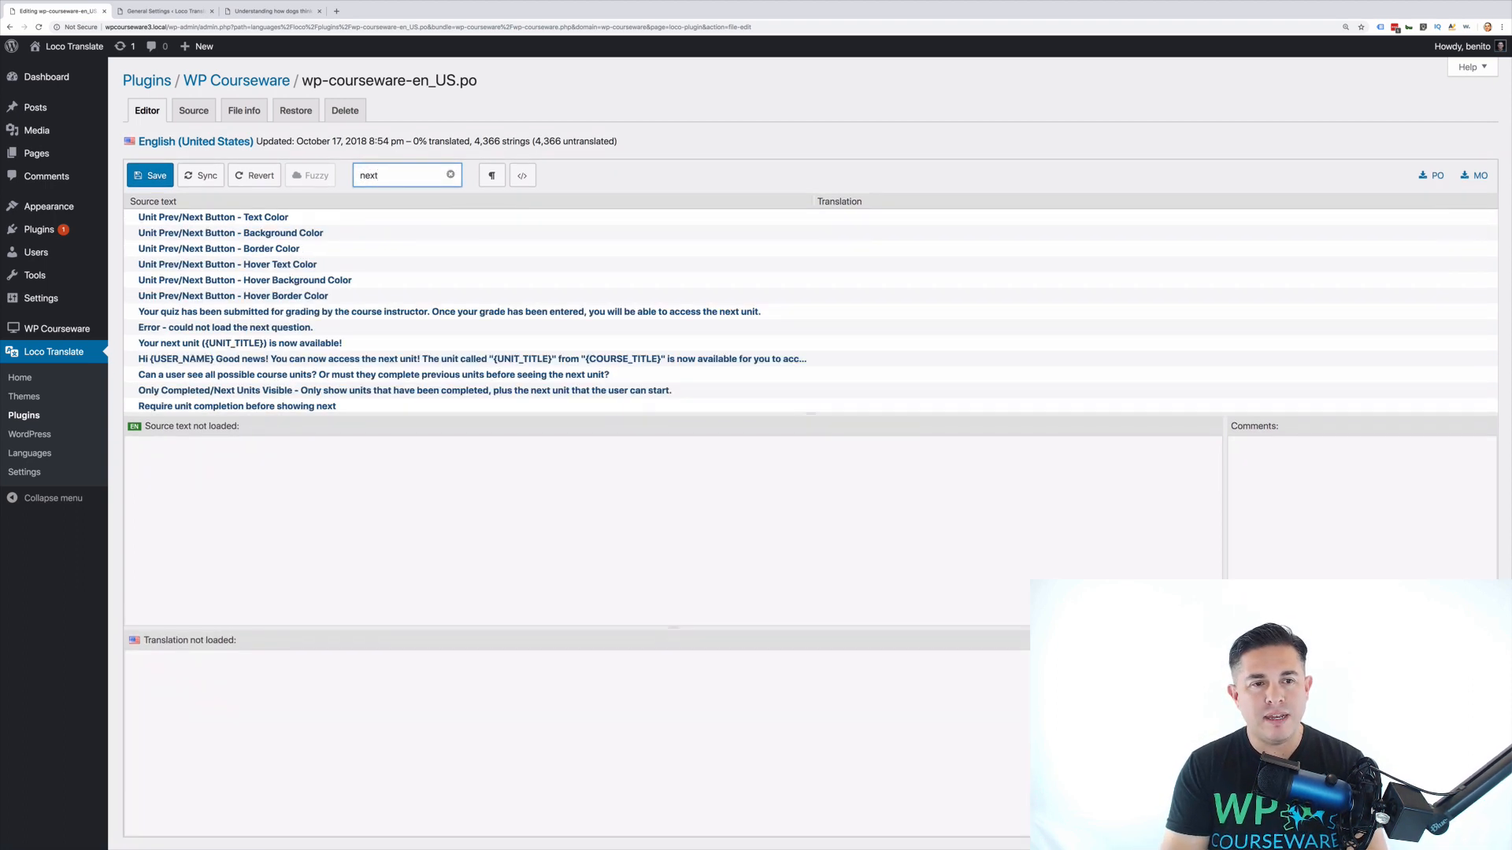
text( unit)
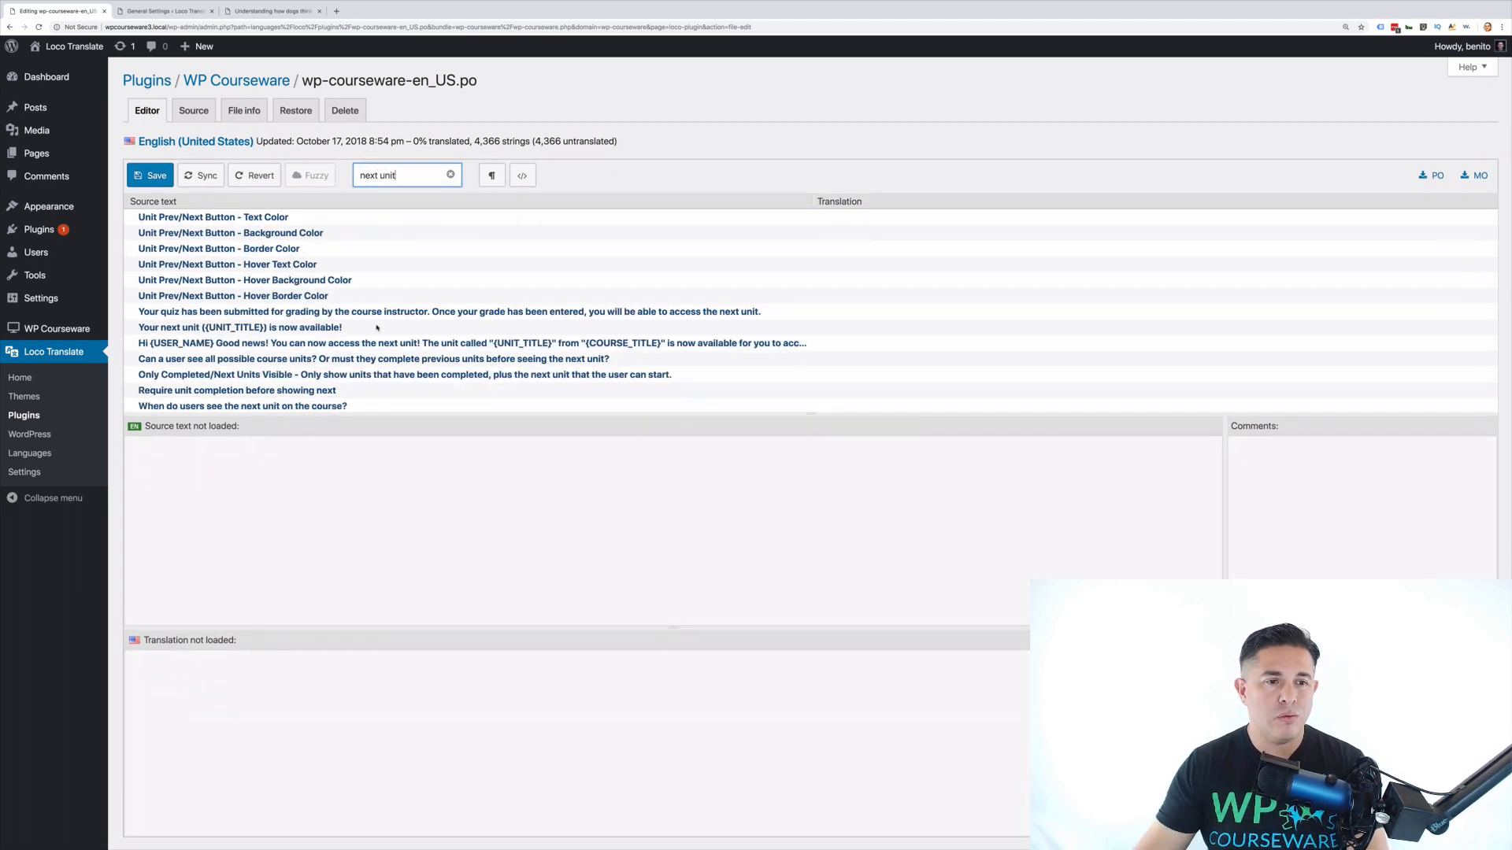
scroll(376, 327, down, 5)
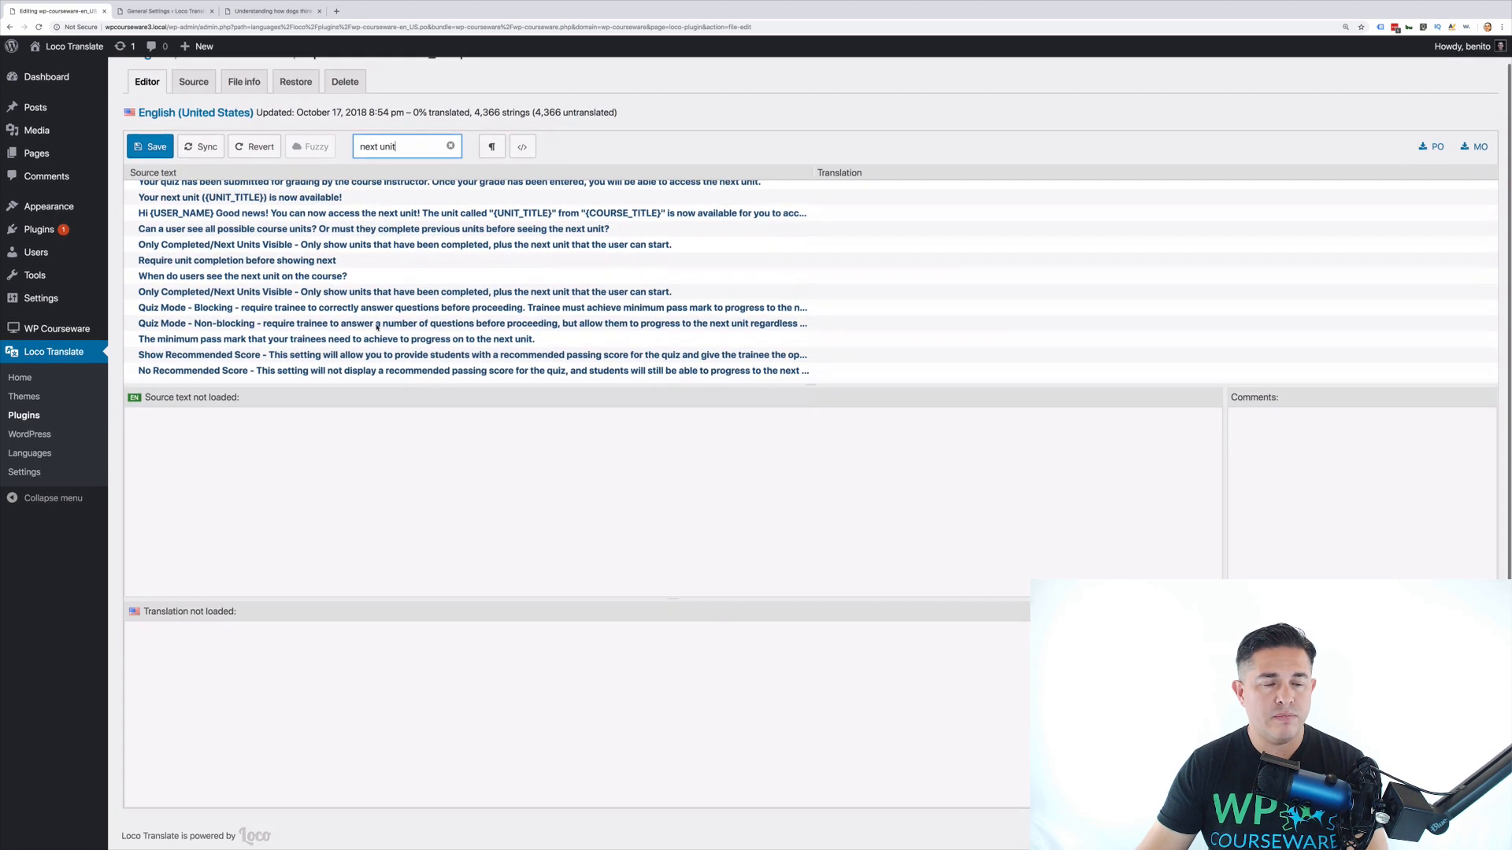
scroll(377, 327, up, 5)
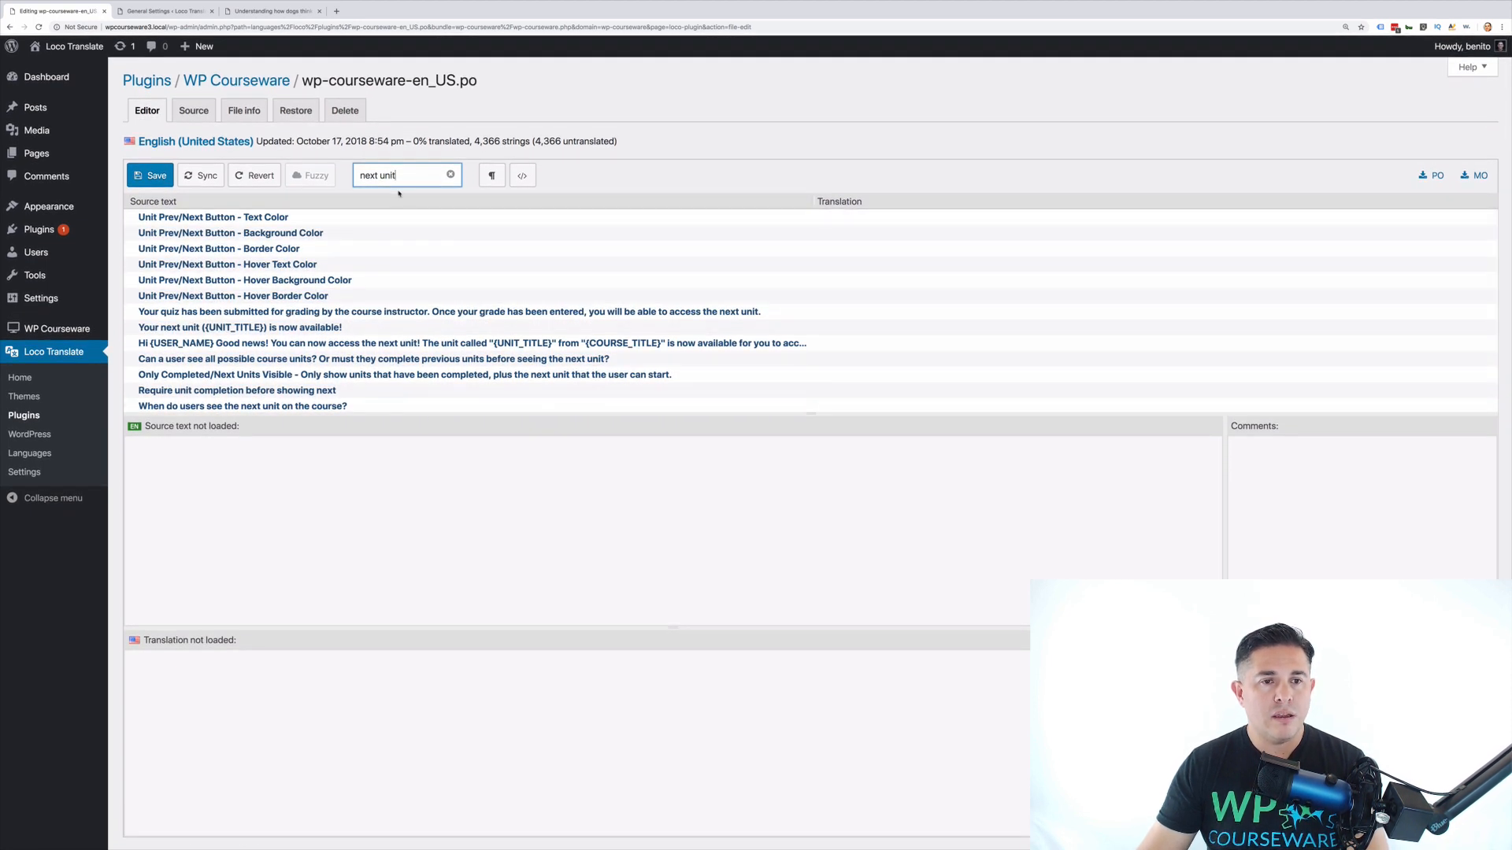
Broaden the filter to "next" and select the standalone "Next" source string for inspection.
double_click(387, 174)
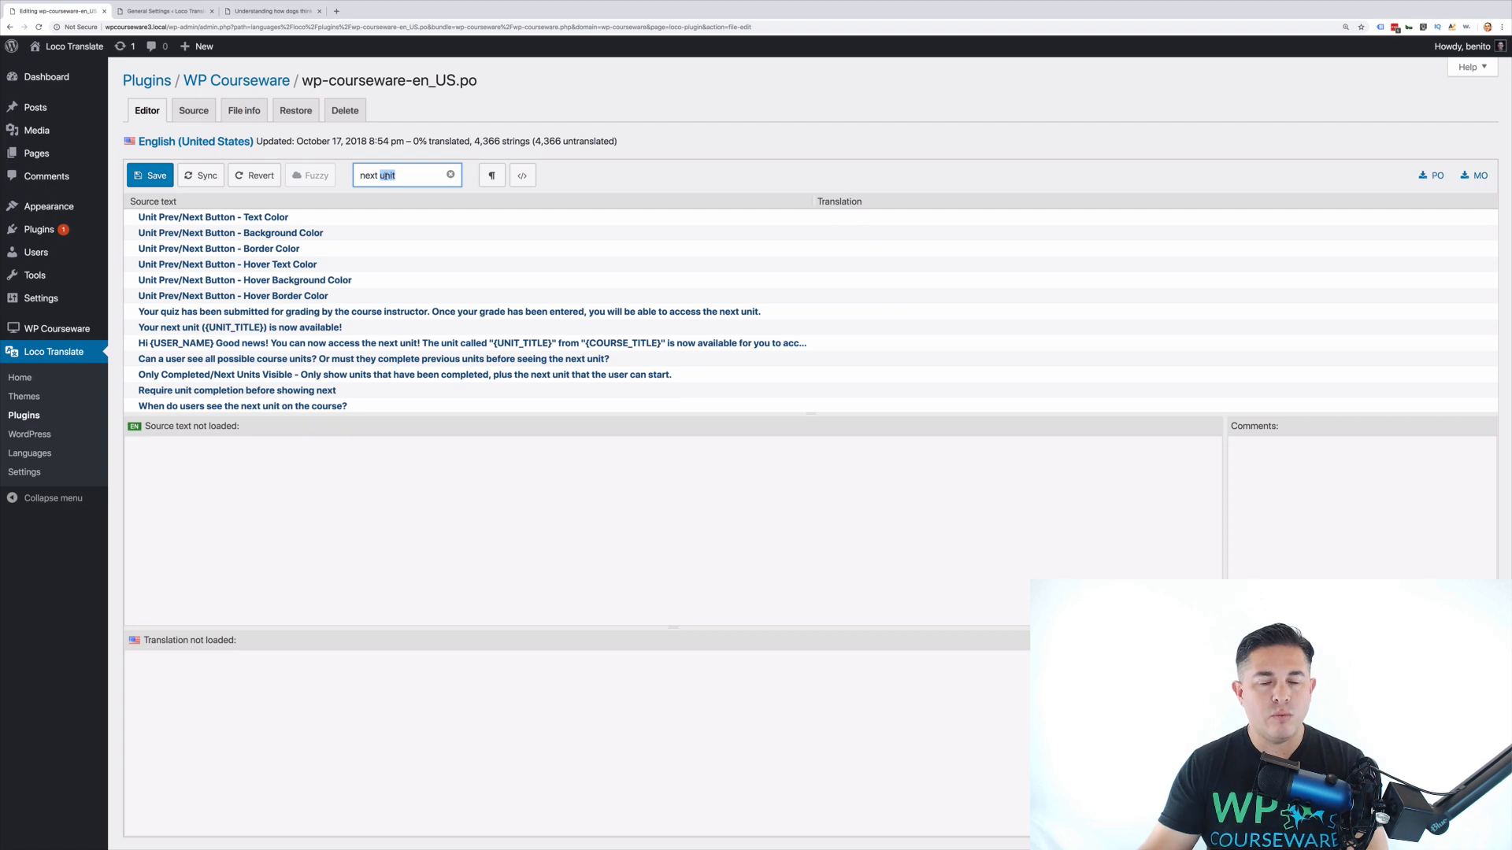
key(BackSpace)
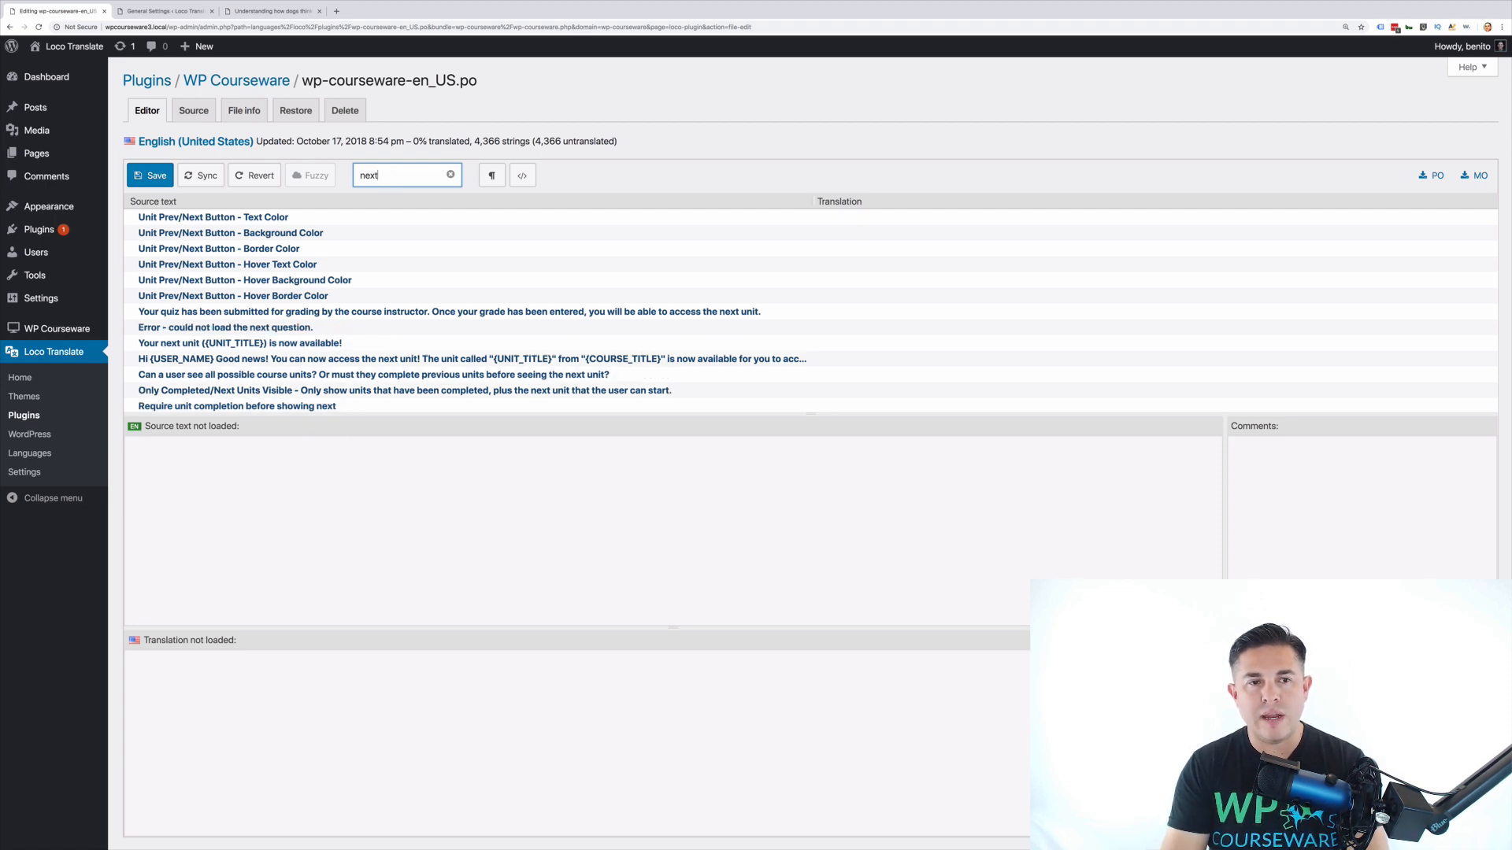
scroll(302, 304, down, 3)
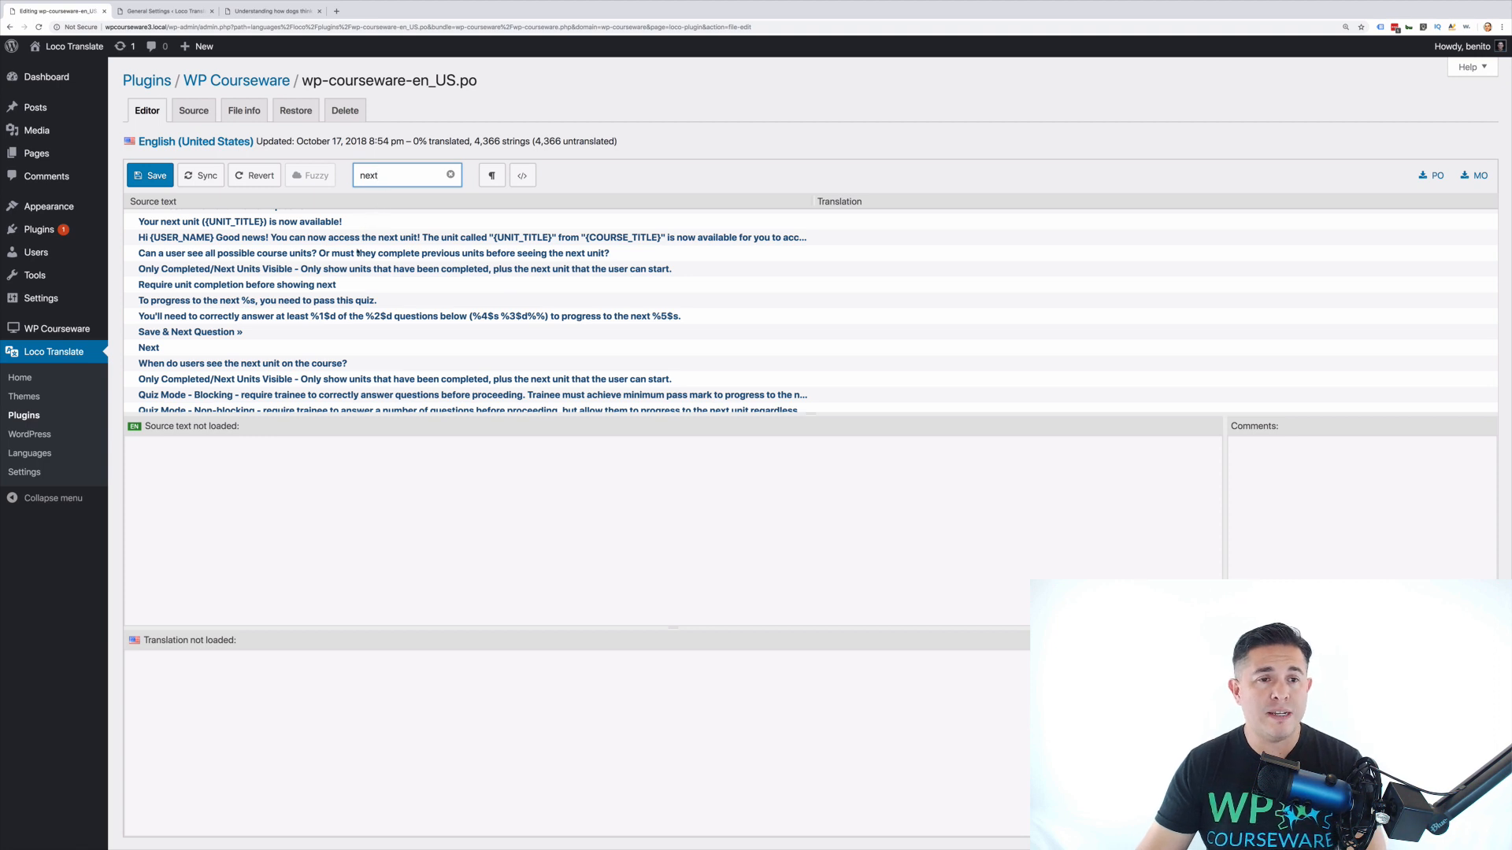
click(201, 351)
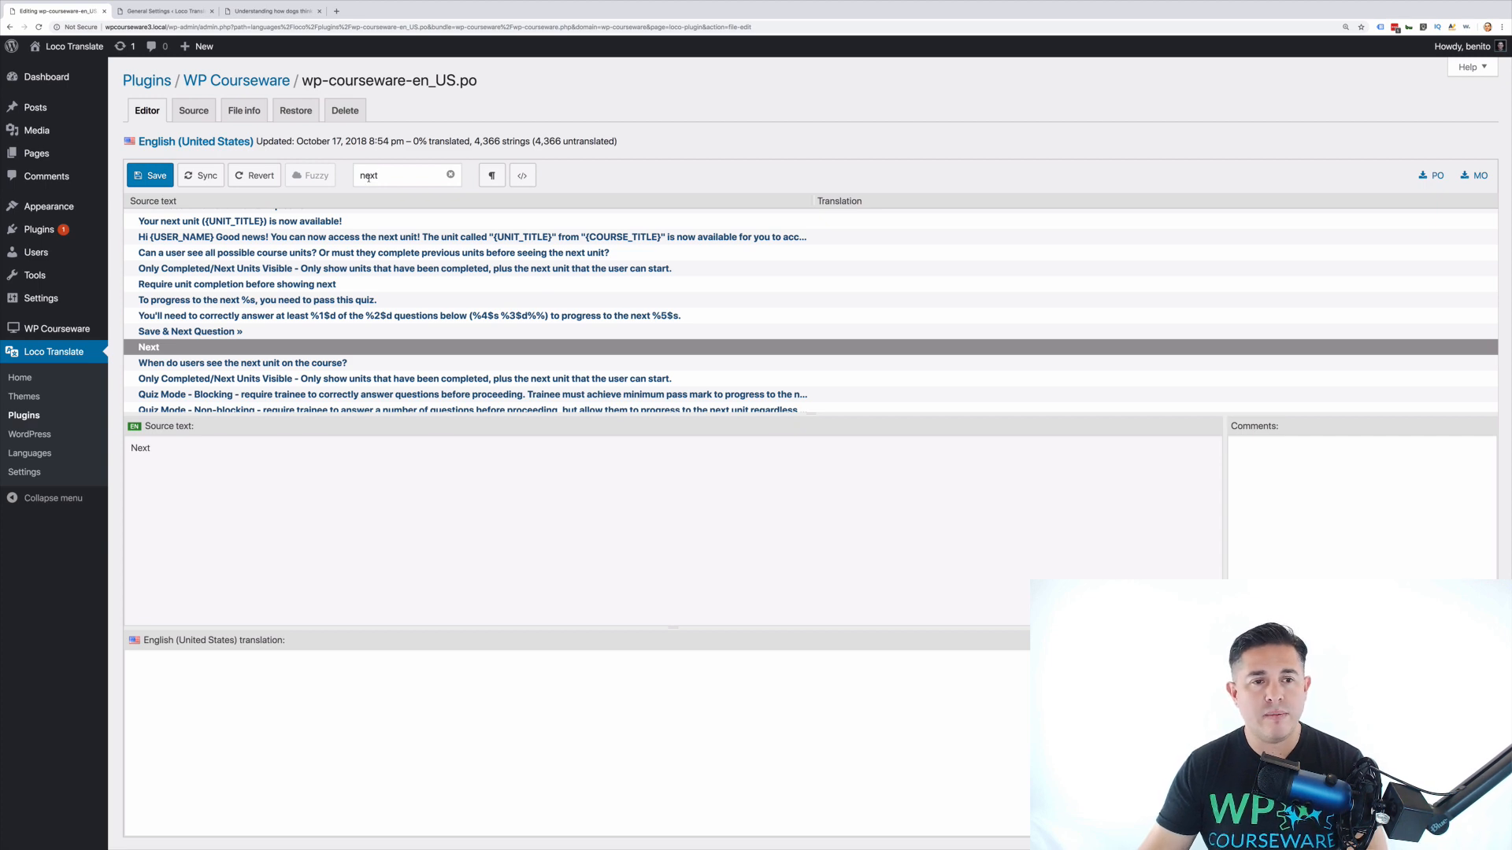
Filter the translations by "unit" and select the standalone "Unit" source string.
double_click(369, 177)
double_click(368, 177)
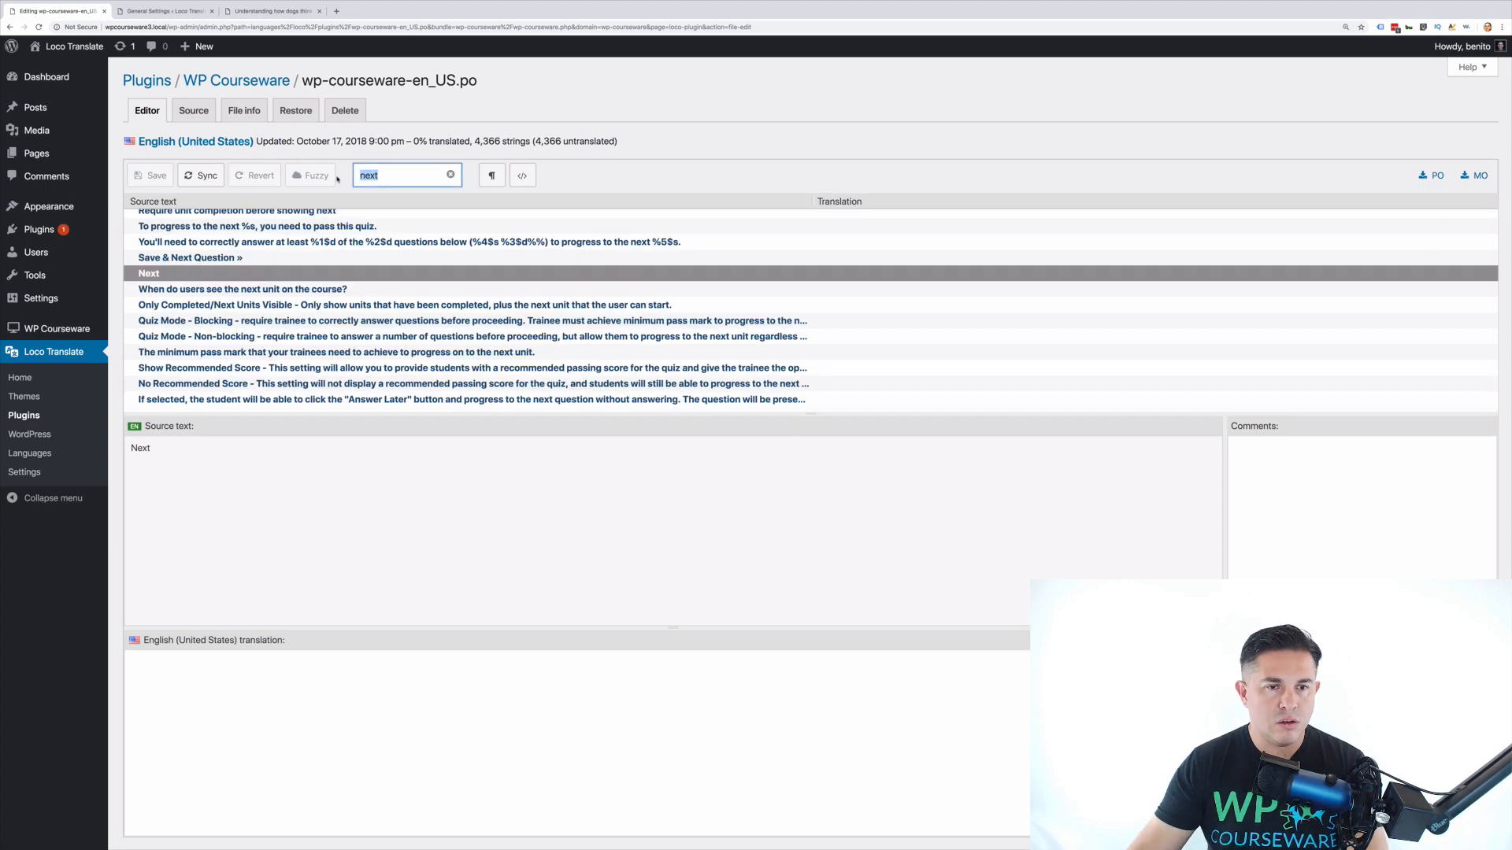
text(uni)
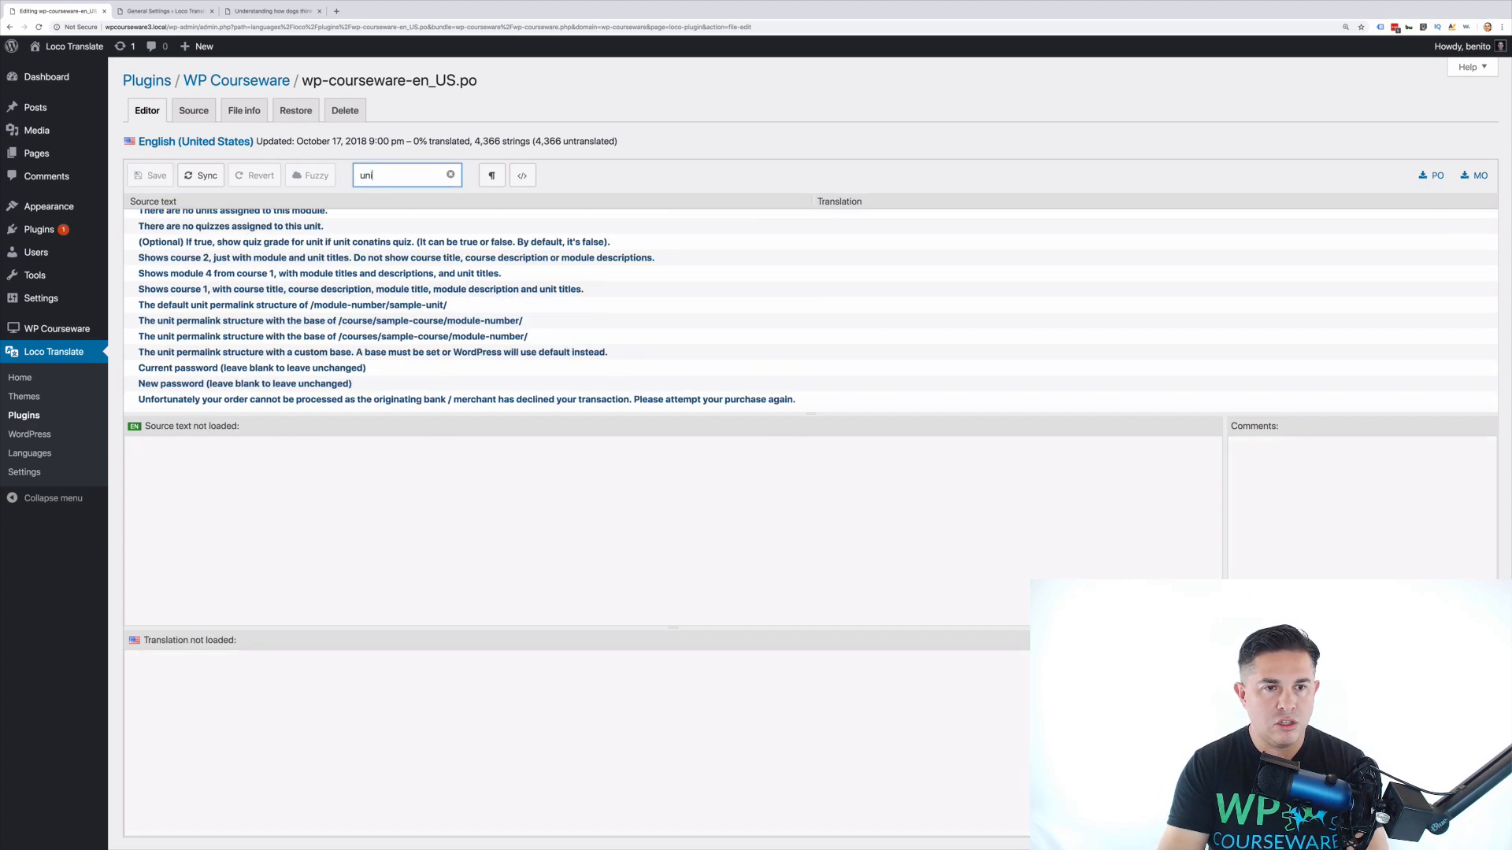
text(t)
scroll(347, 306, up, 10)
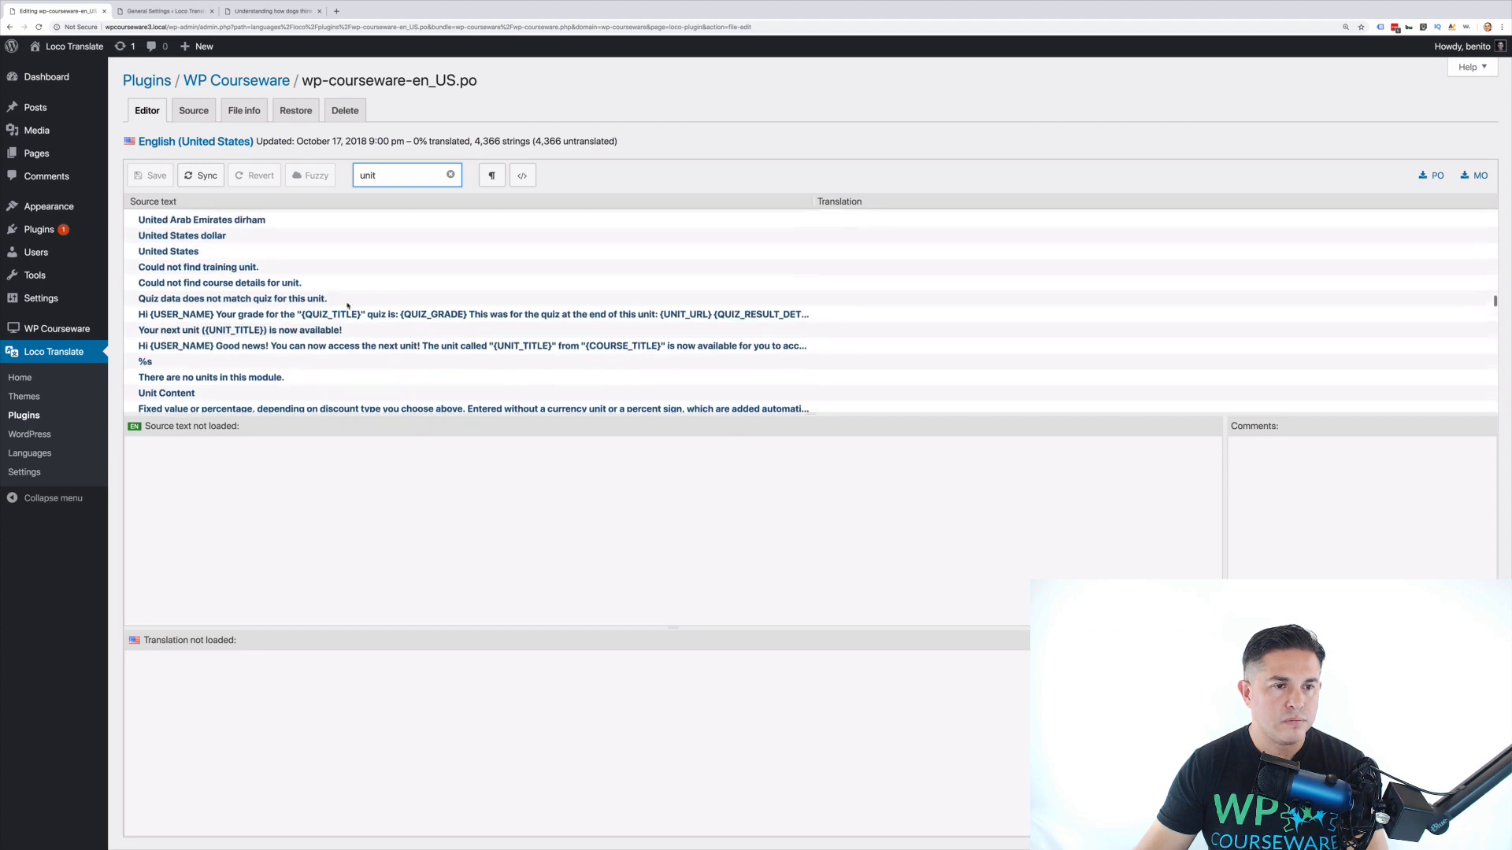
scroll(348, 306, up, 6)
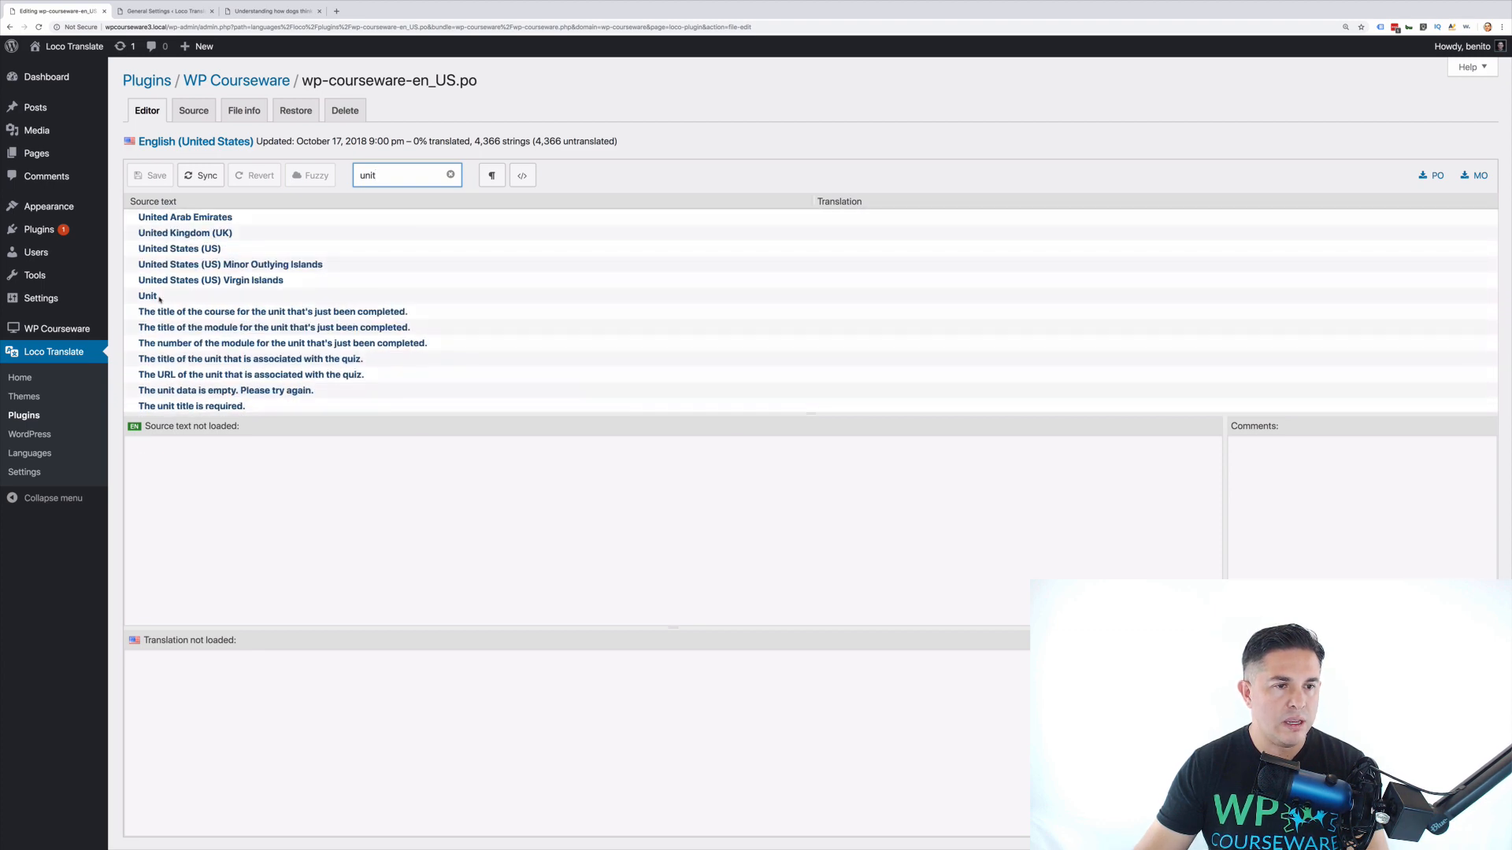
click(159, 298)
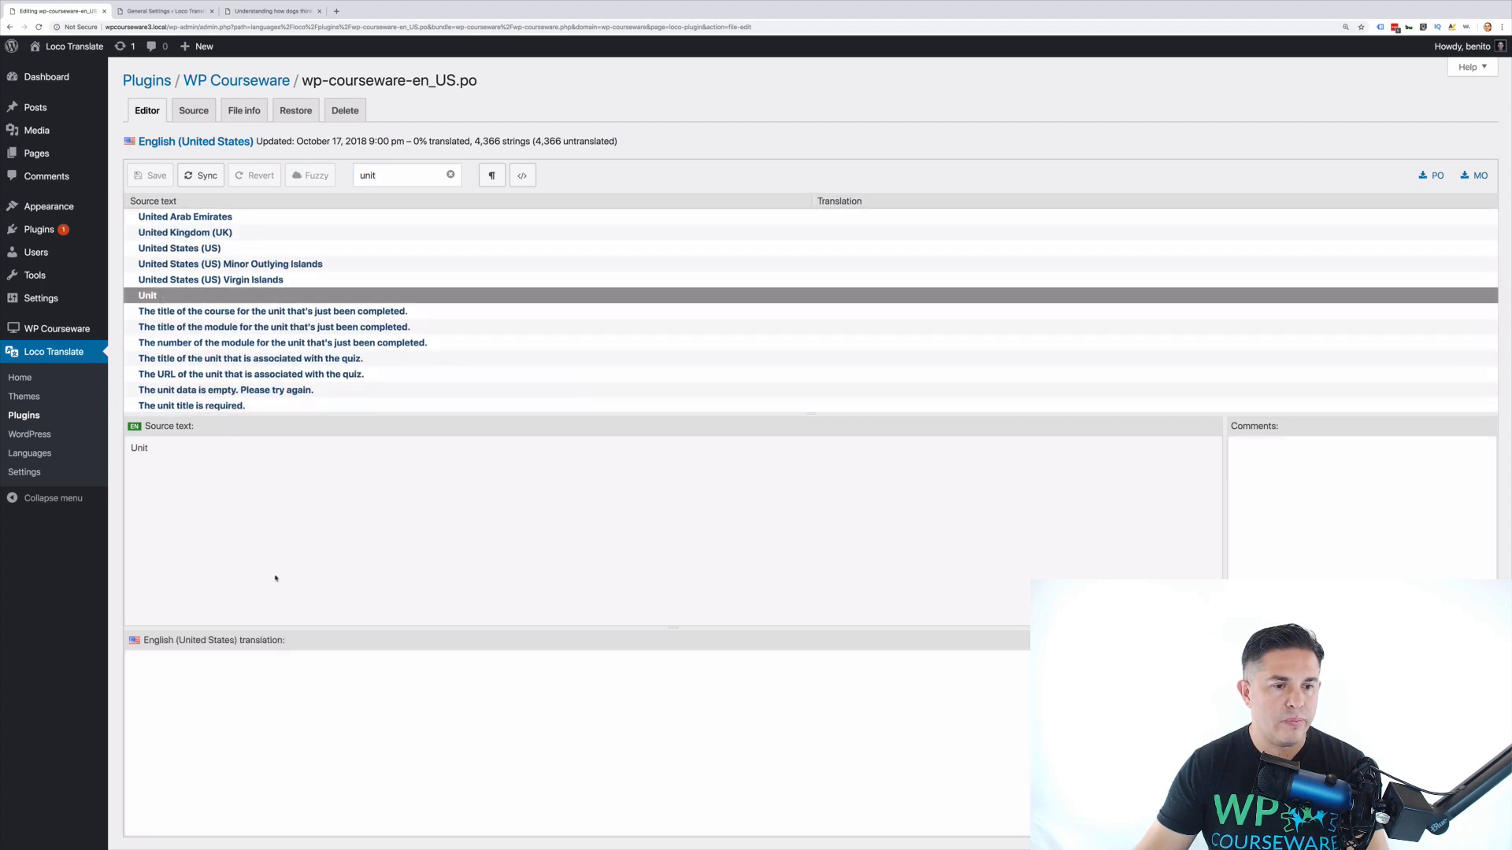
Translate "Unit" as "Lesson" and save the translation file.
click(230, 700)
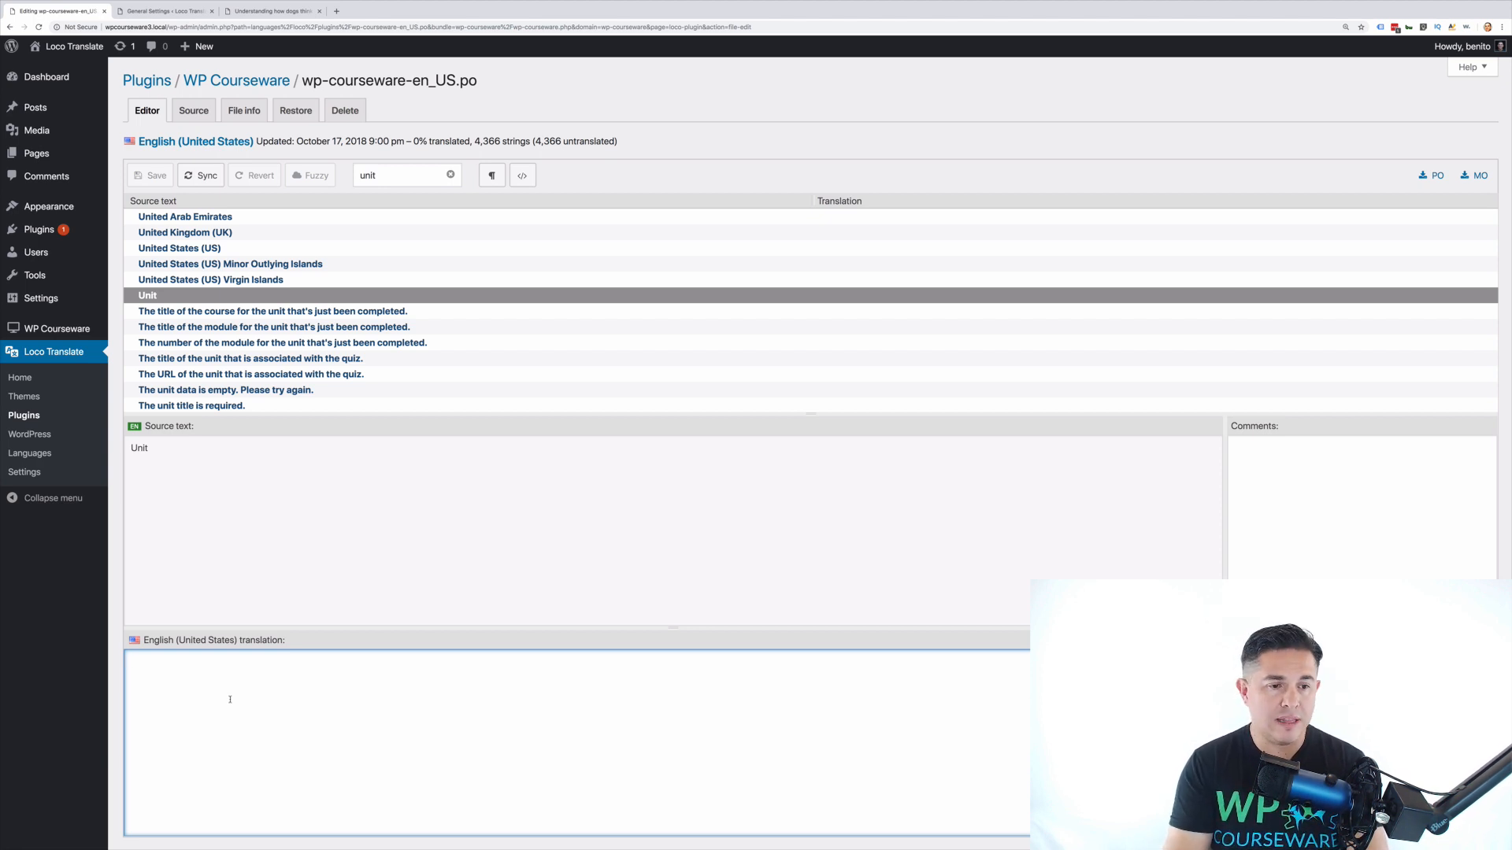
text(Lesson)
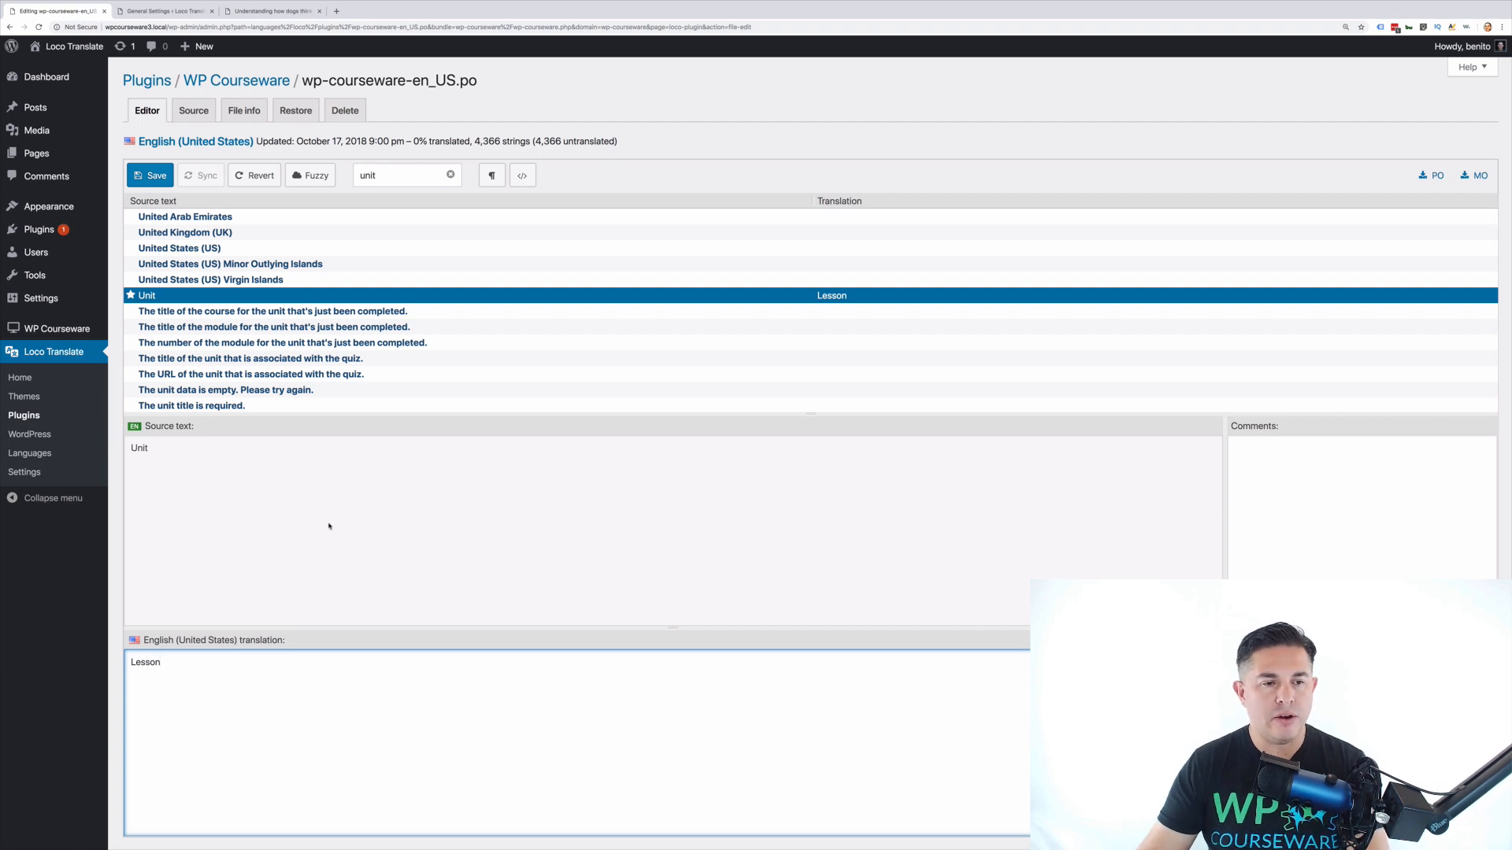
key(super+s)
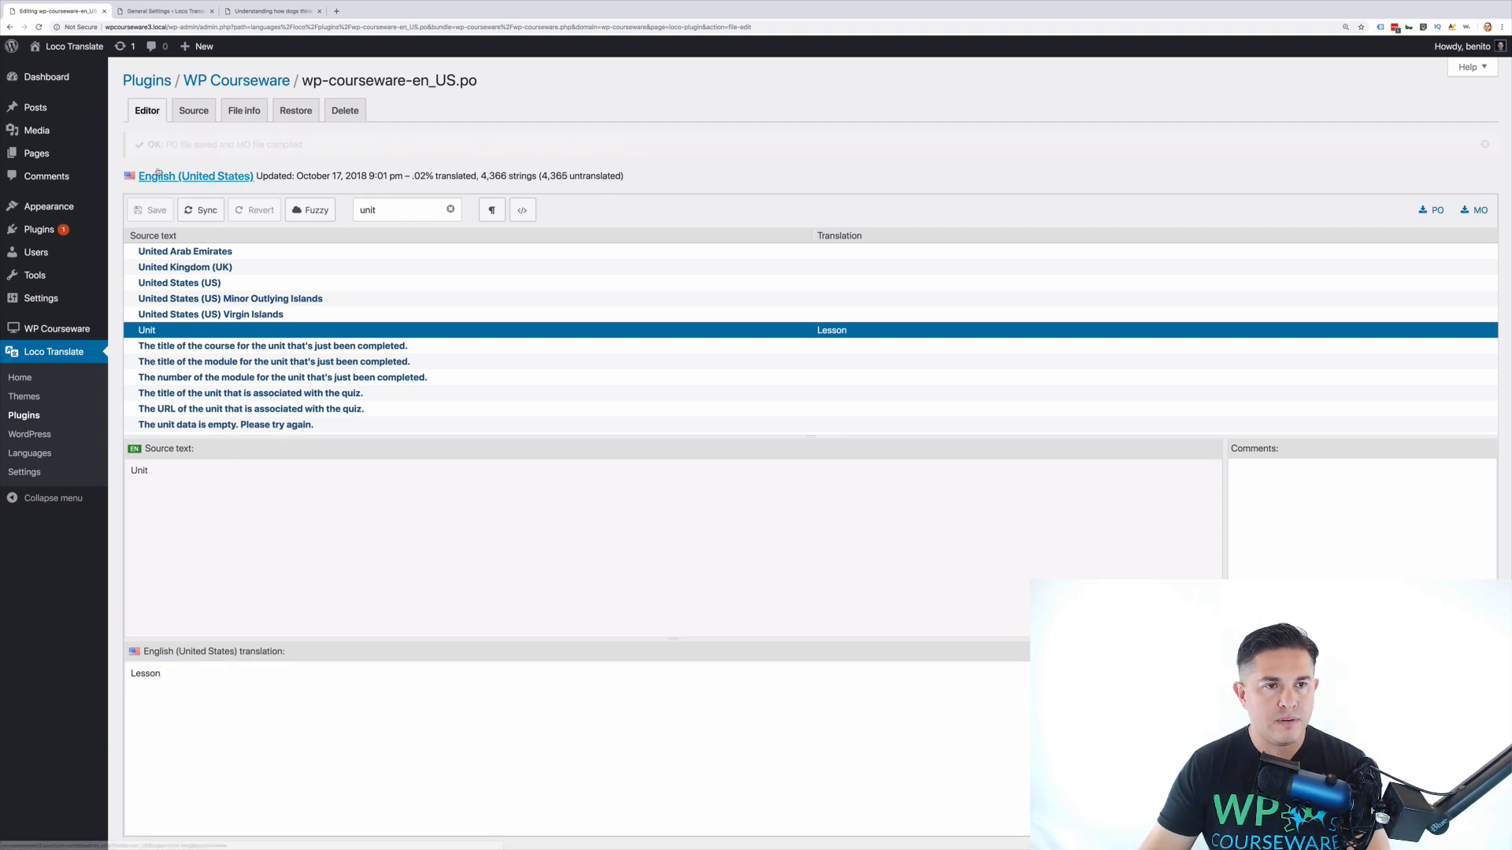
Check the navigation button's label on the course unit page, then return to the translation editor and clear the string filter.
click(268, 11)
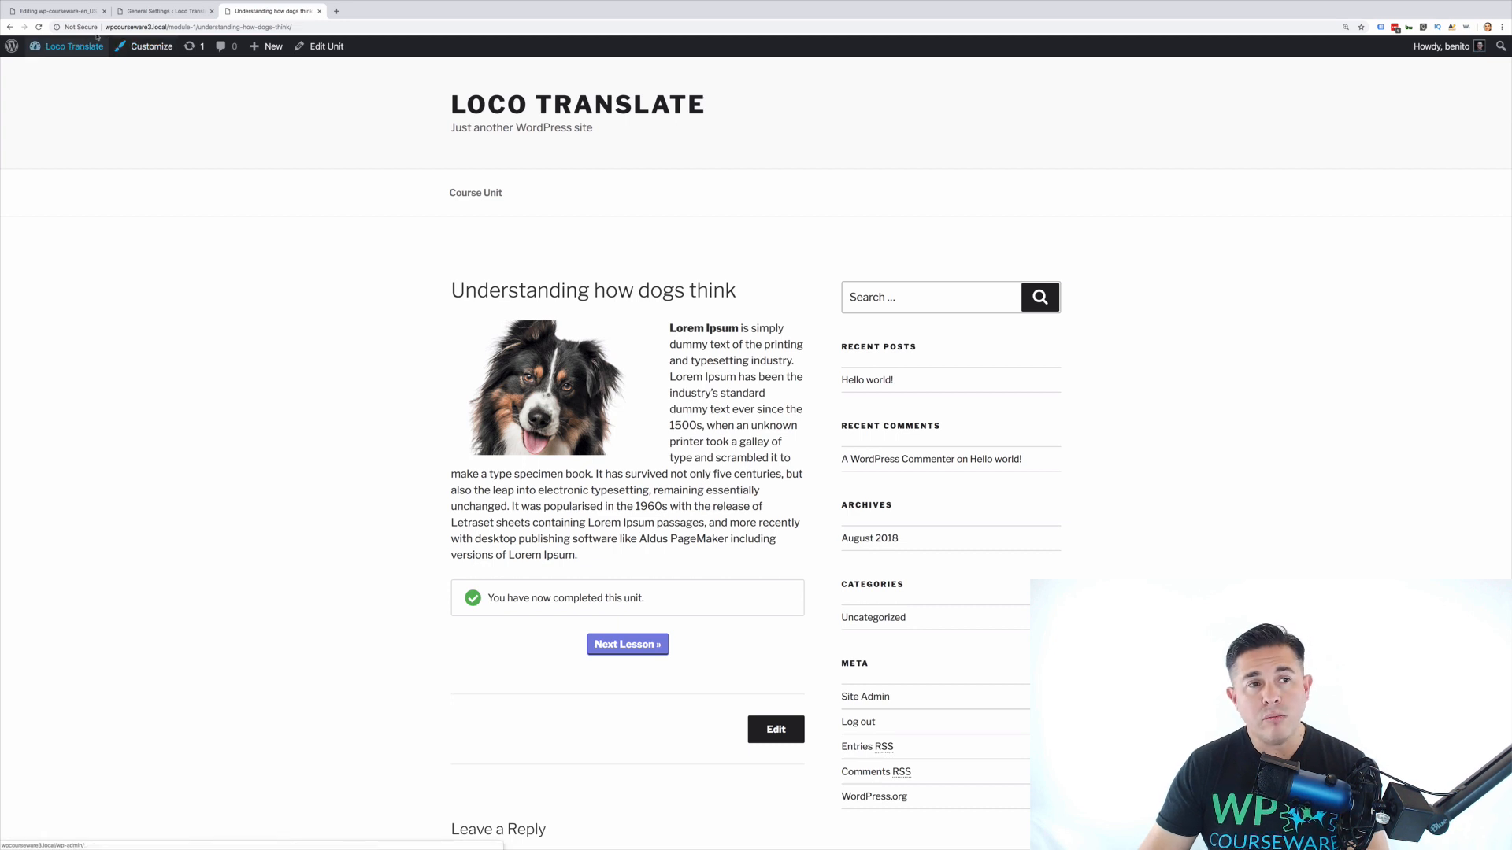
click(68, 12)
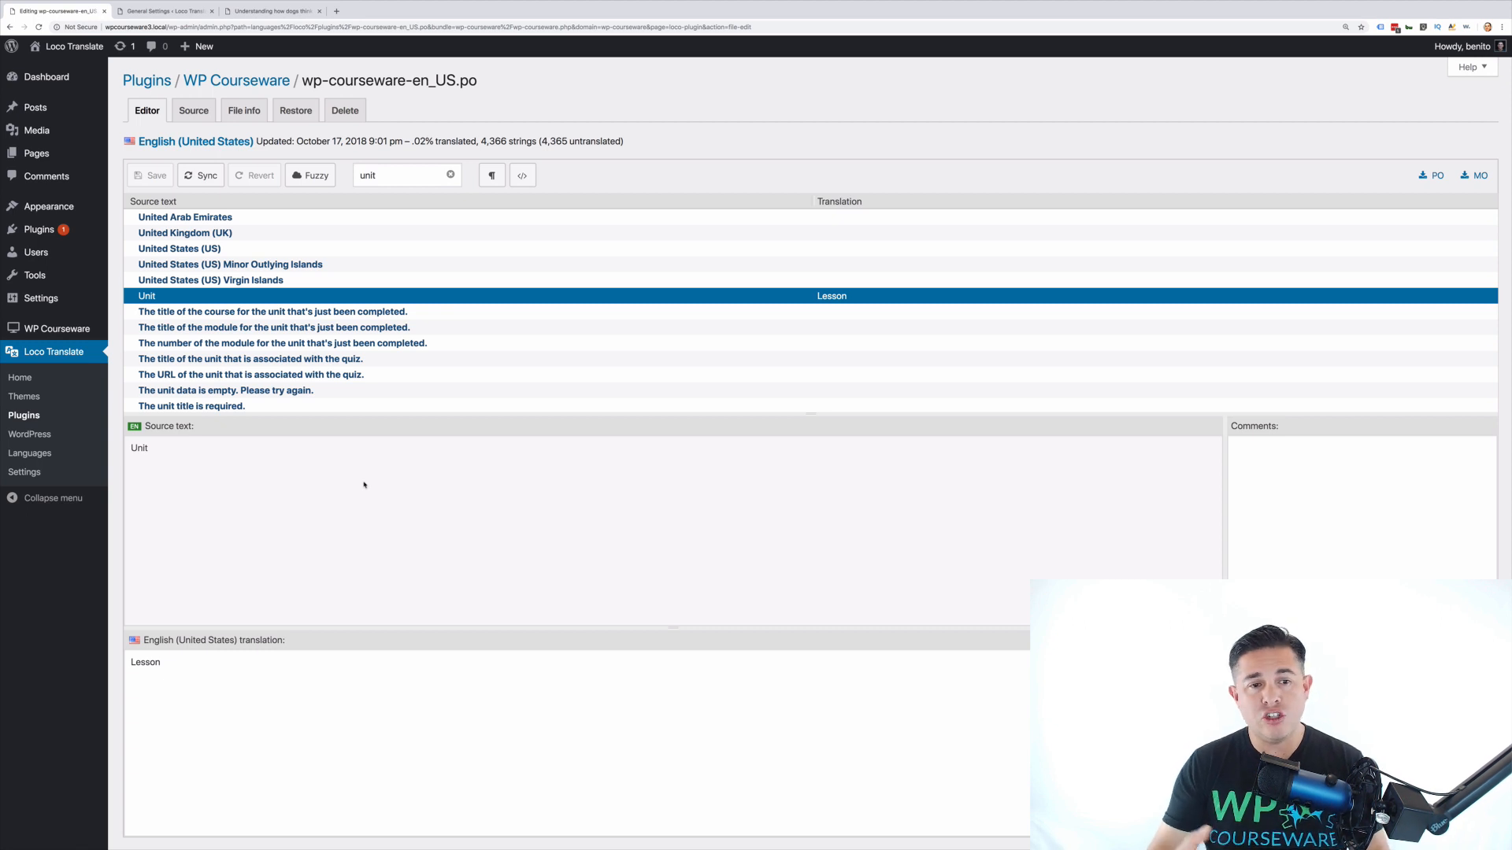
click(450, 174)
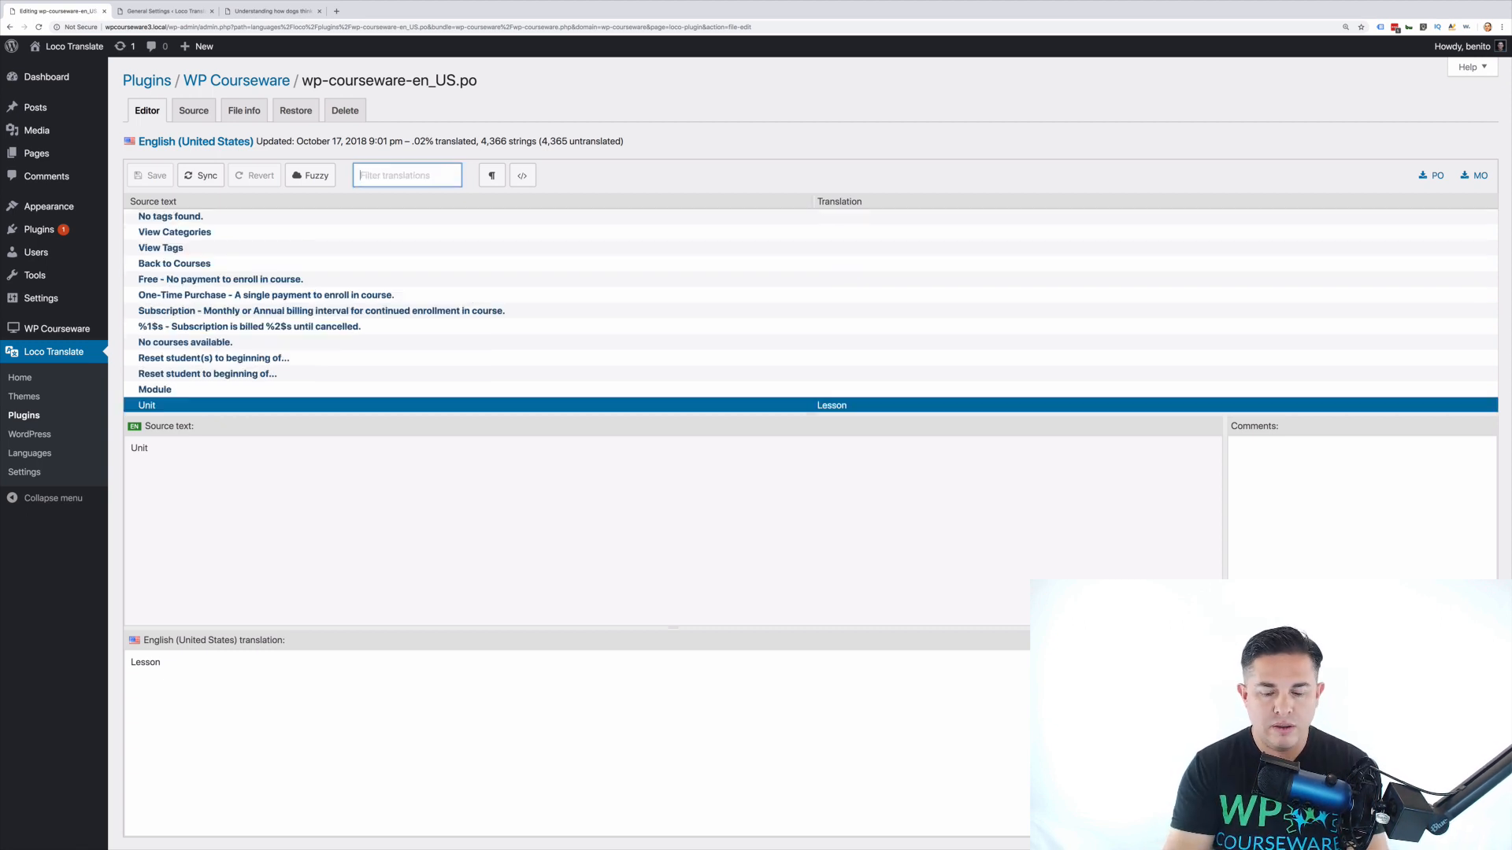
Filter the translations by "&r" and select the "%1$s %2$s »" source string, comparing it with the course unit page's navigation button.
text(&r)
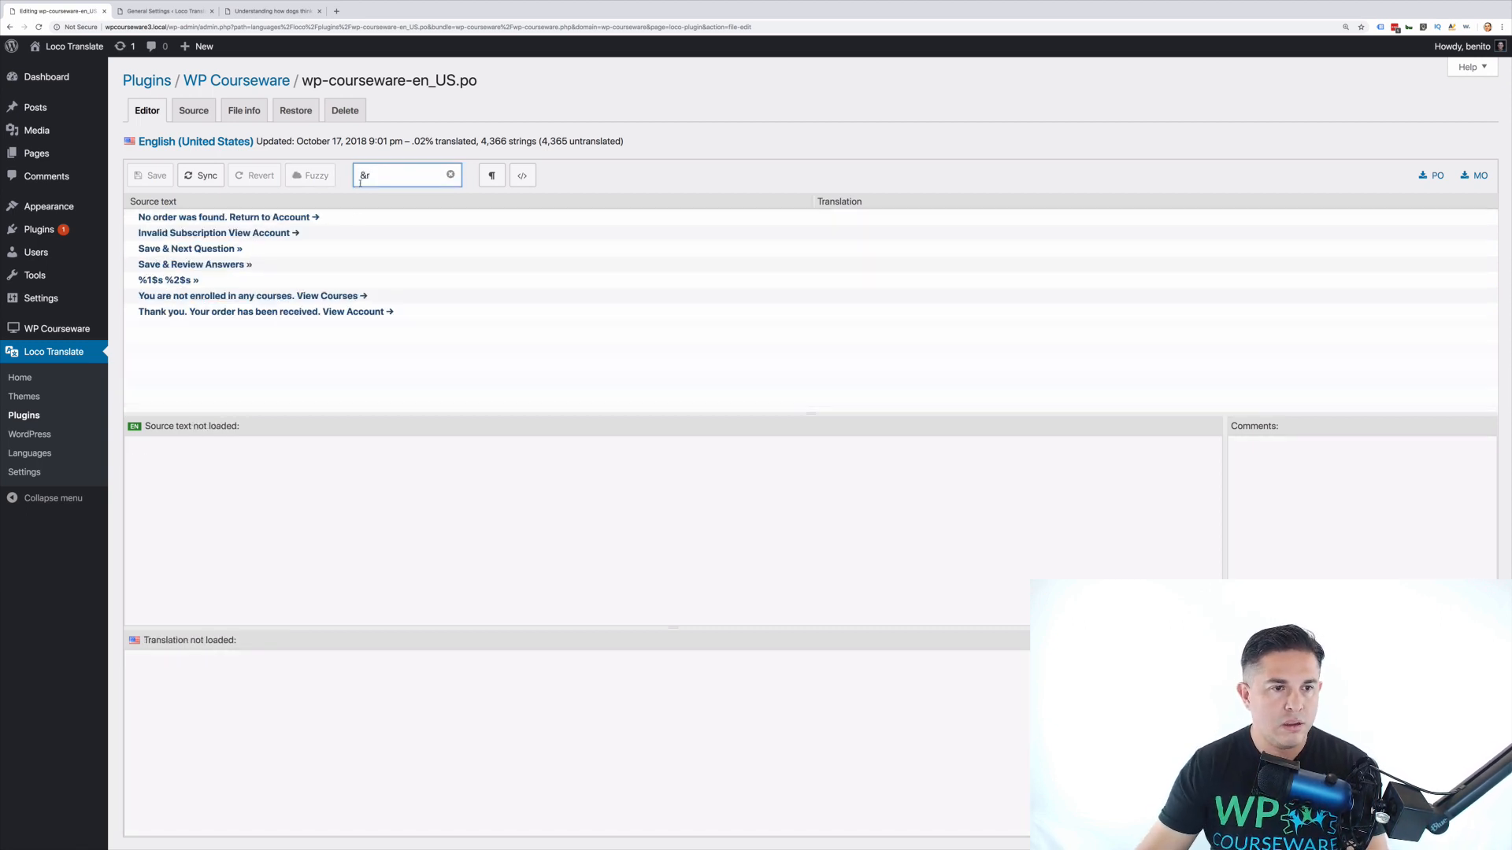
click(210, 281)
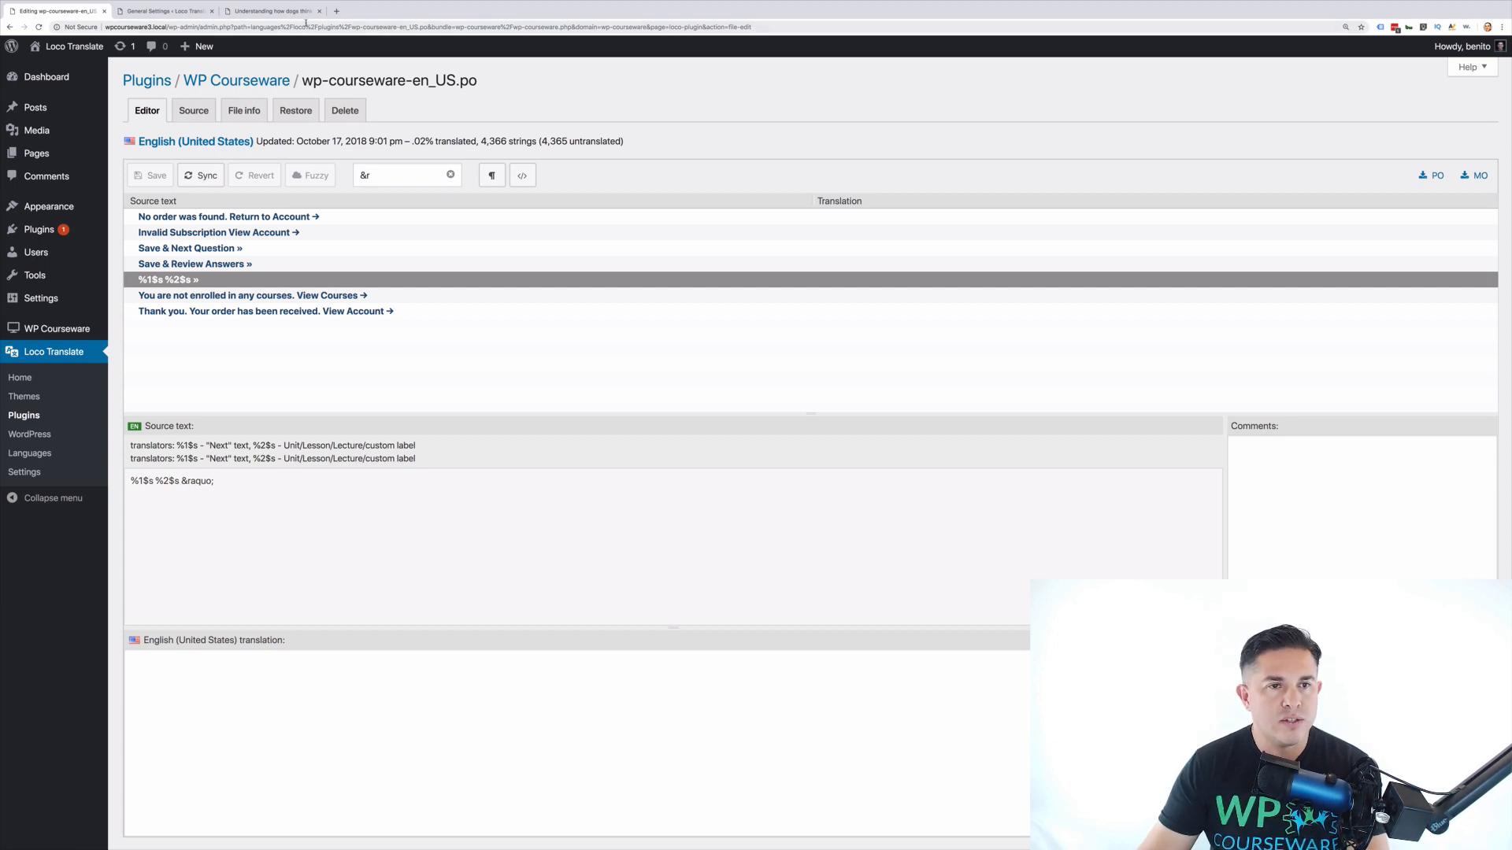
click(272, 11)
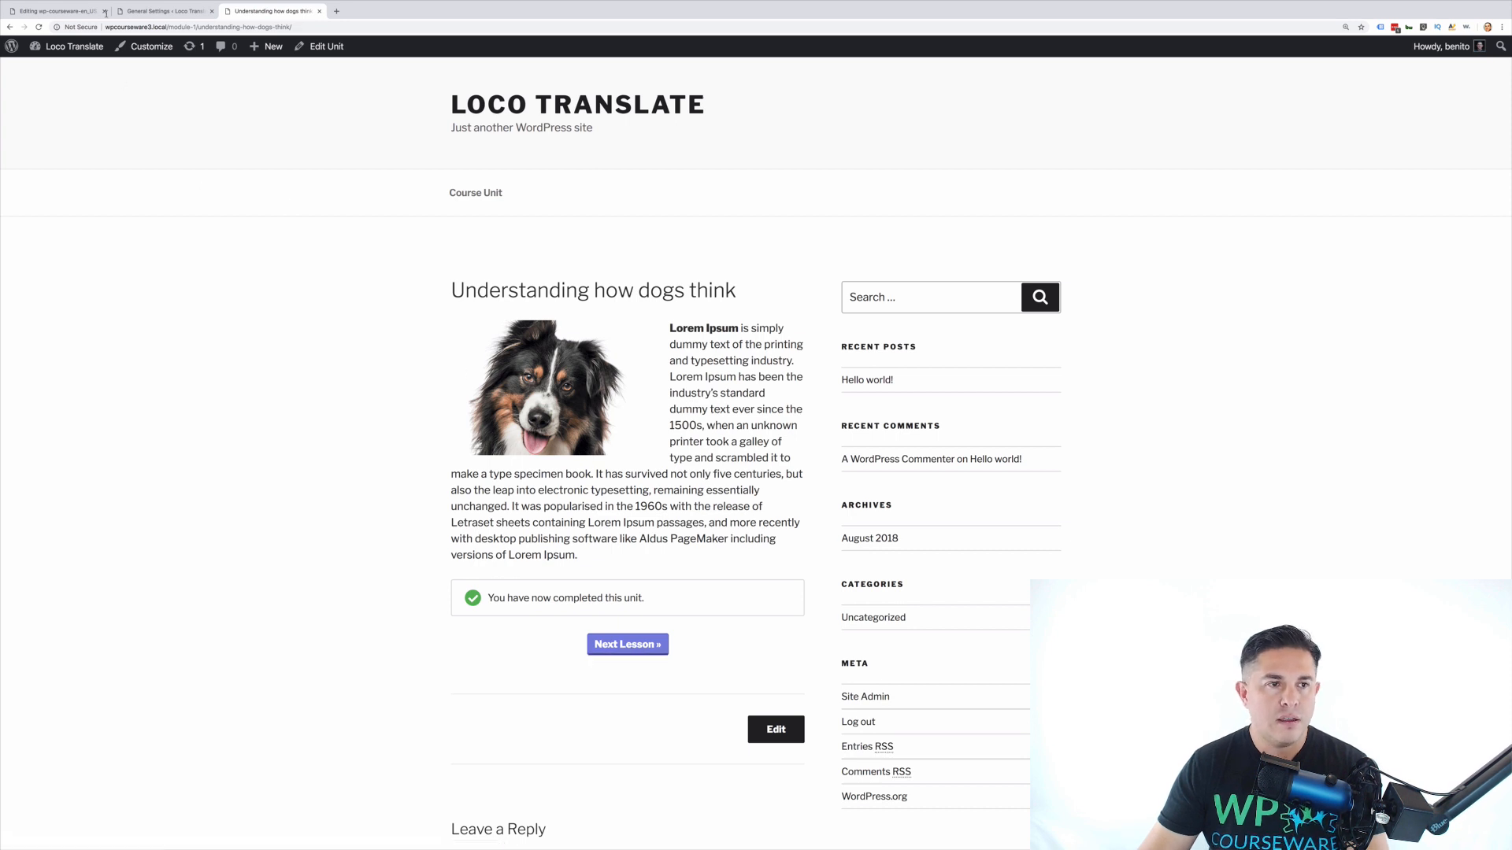
click(60, 12)
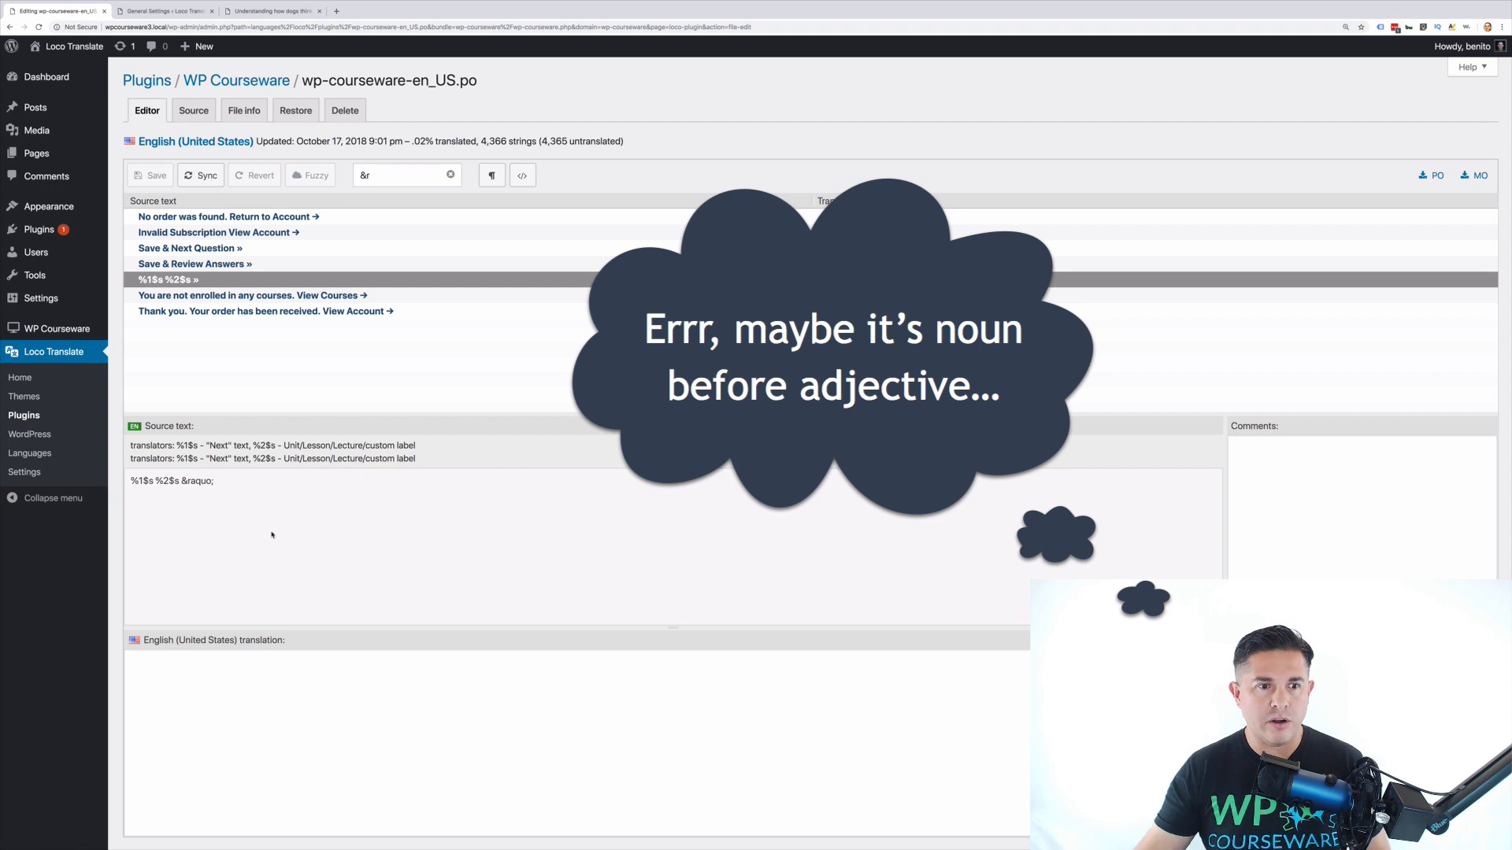
Translate the "%1$s %2$s &raquo;" string as "%2$s %1$s &raquo;", swapping the placeholder order, and save the translation file.
drag(215, 481, 131, 482)
key(ctrl+c)
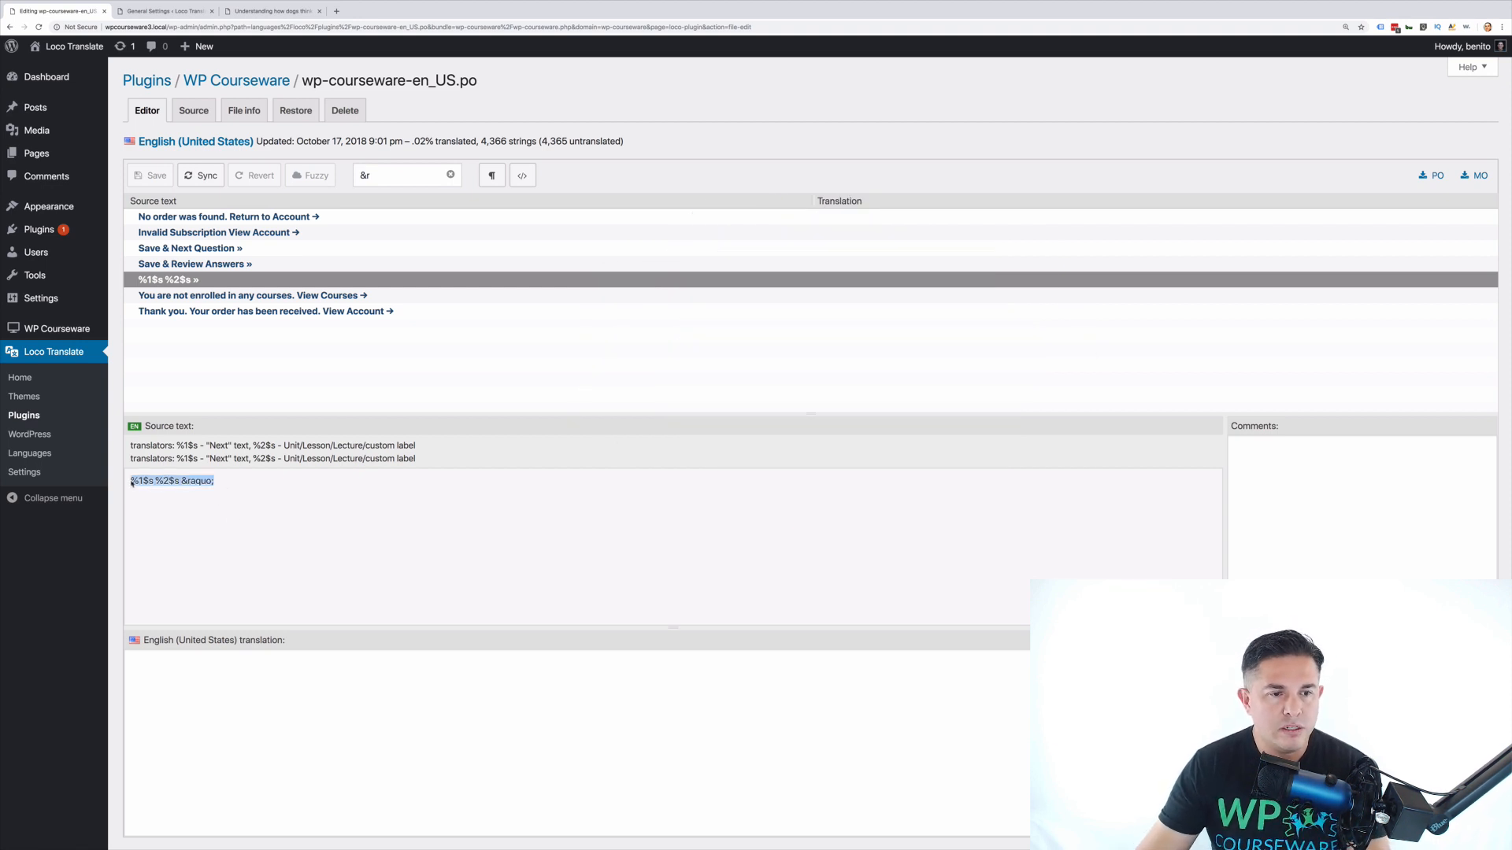
click(175, 689)
key(ctrl+v)
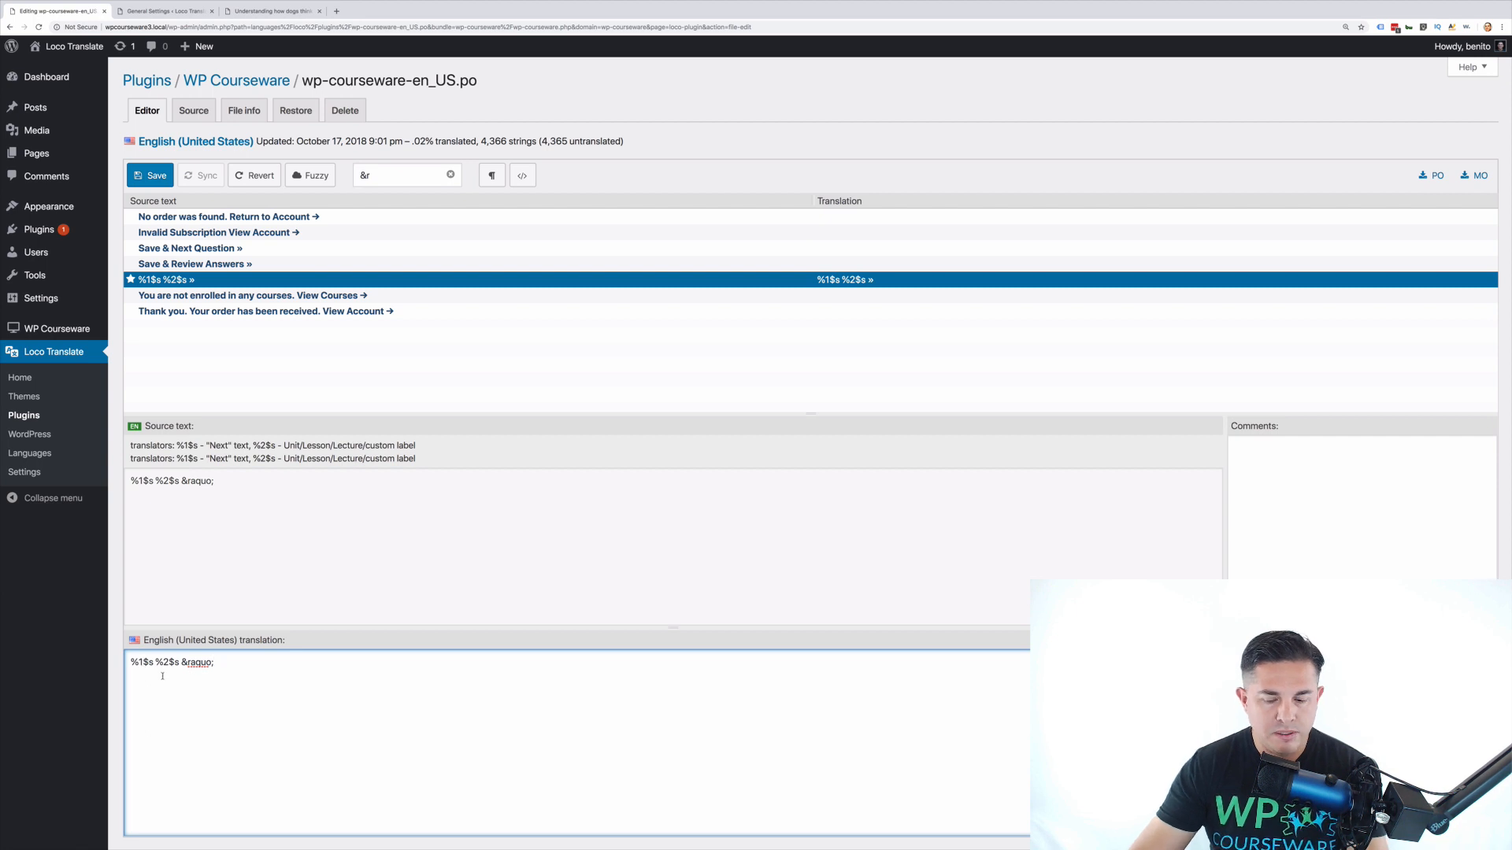
key(BackSpace)
text(2)
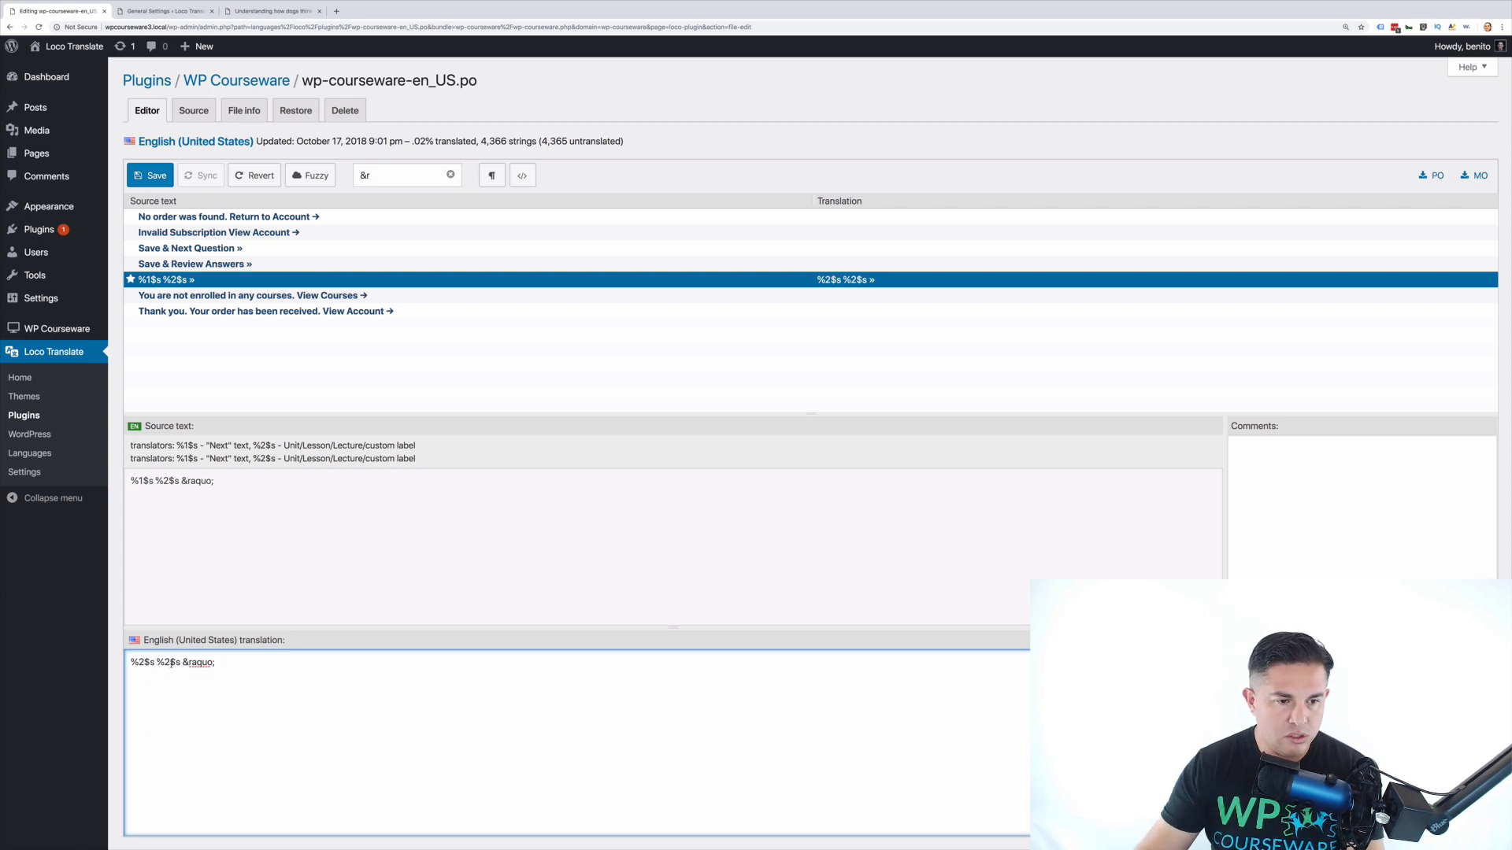
key(BackSpace)
text(1)
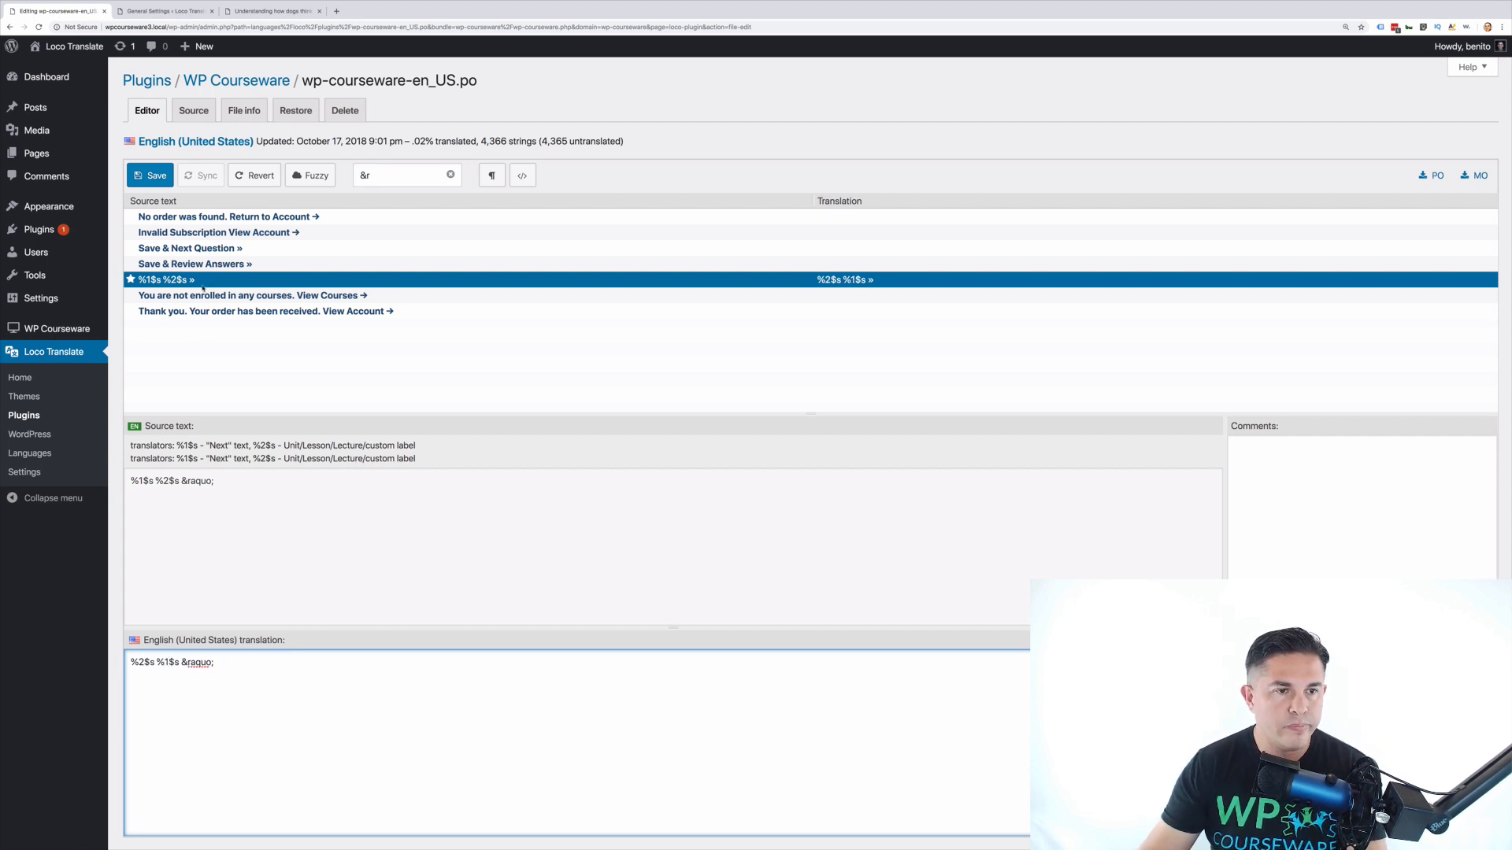
click(150, 176)
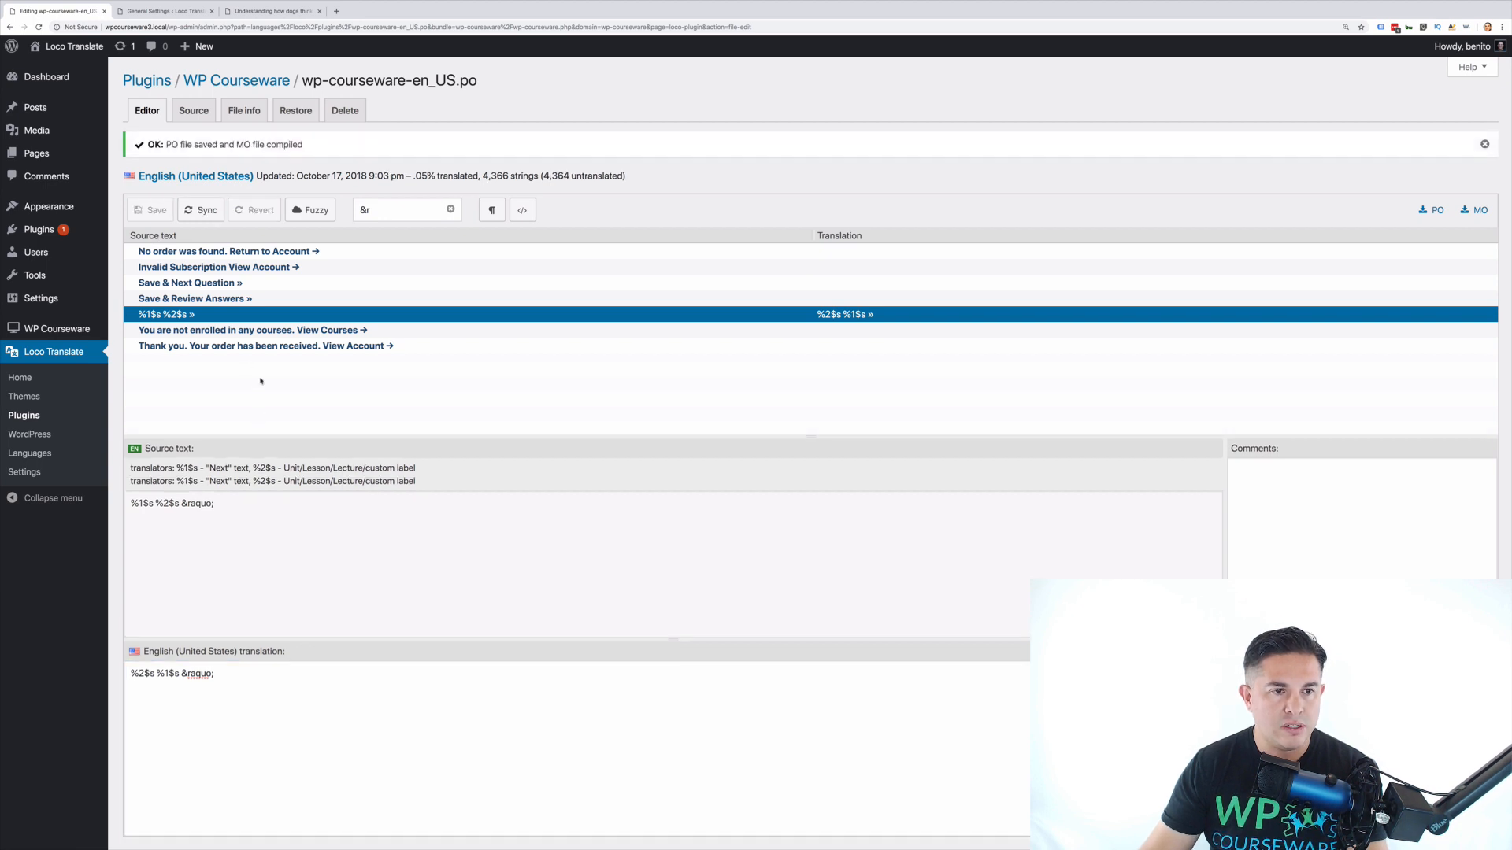
Check the navigation button's word order on the course unit page, and clear the "&r" filter back in the translation editor.
click(277, 12)
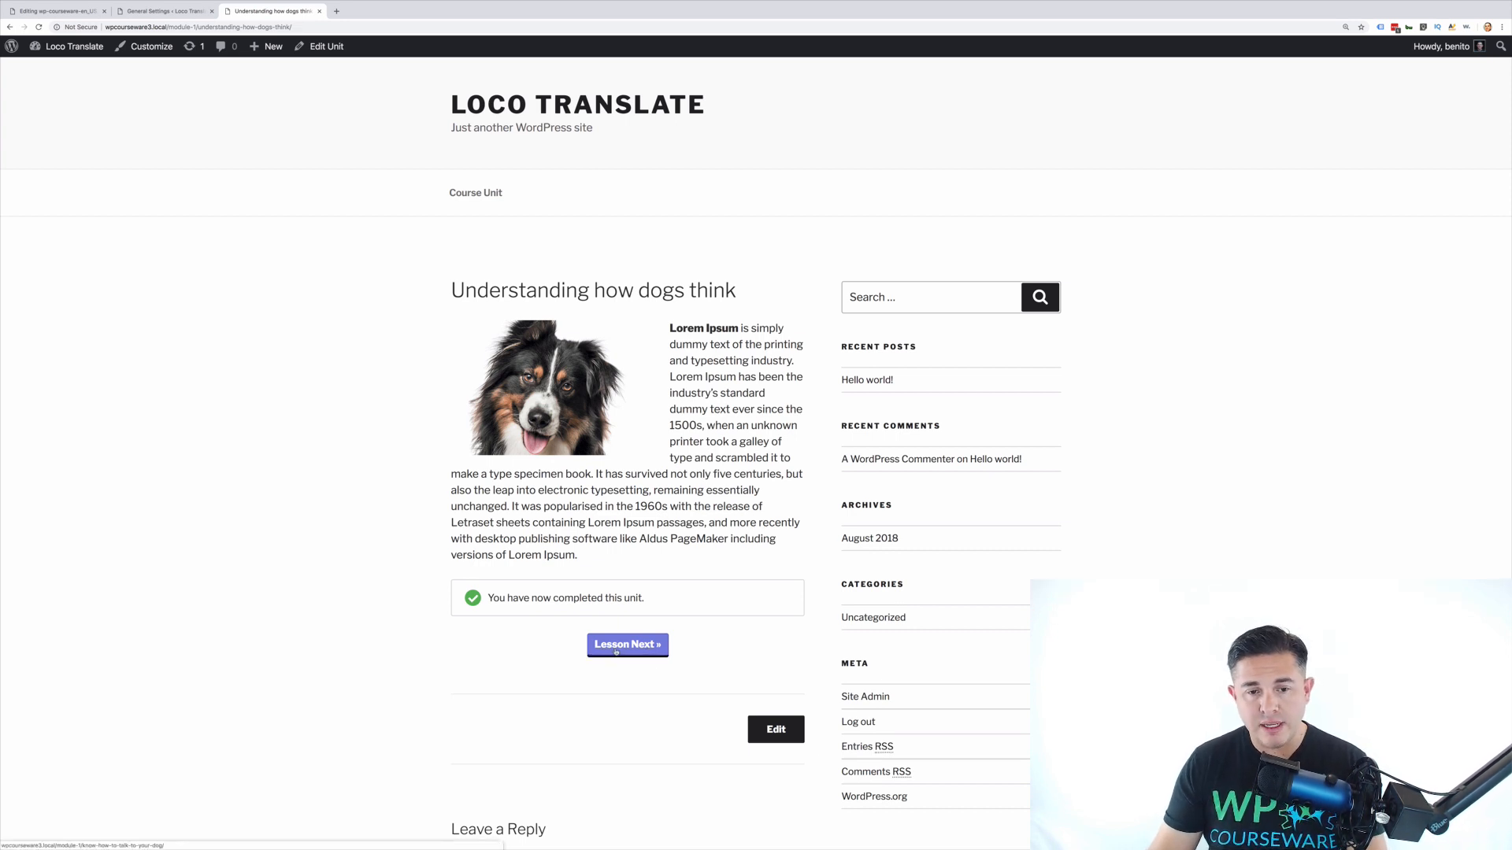
click(59, 11)
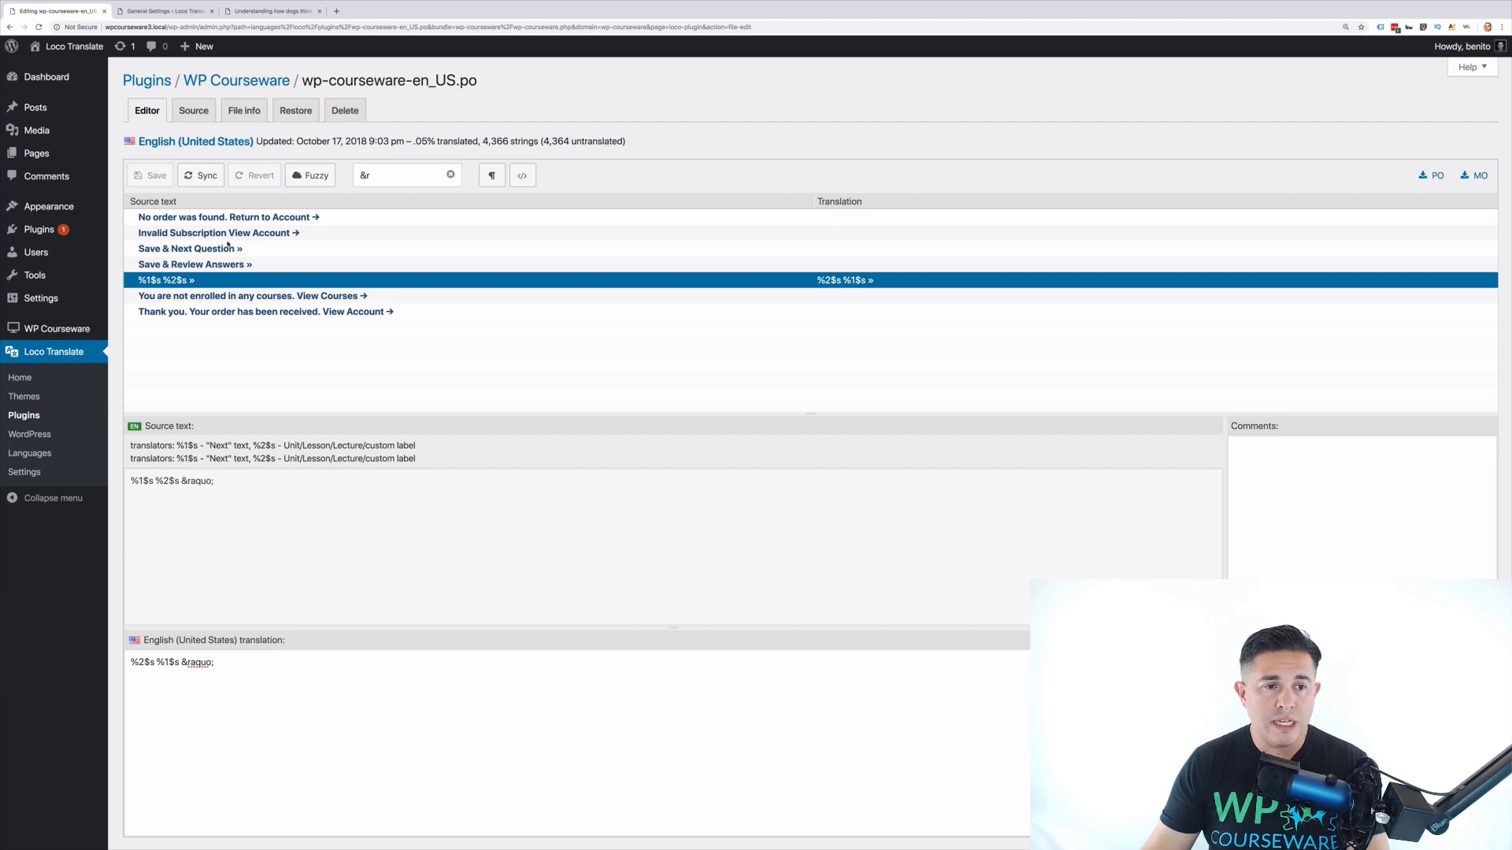
click(450, 175)
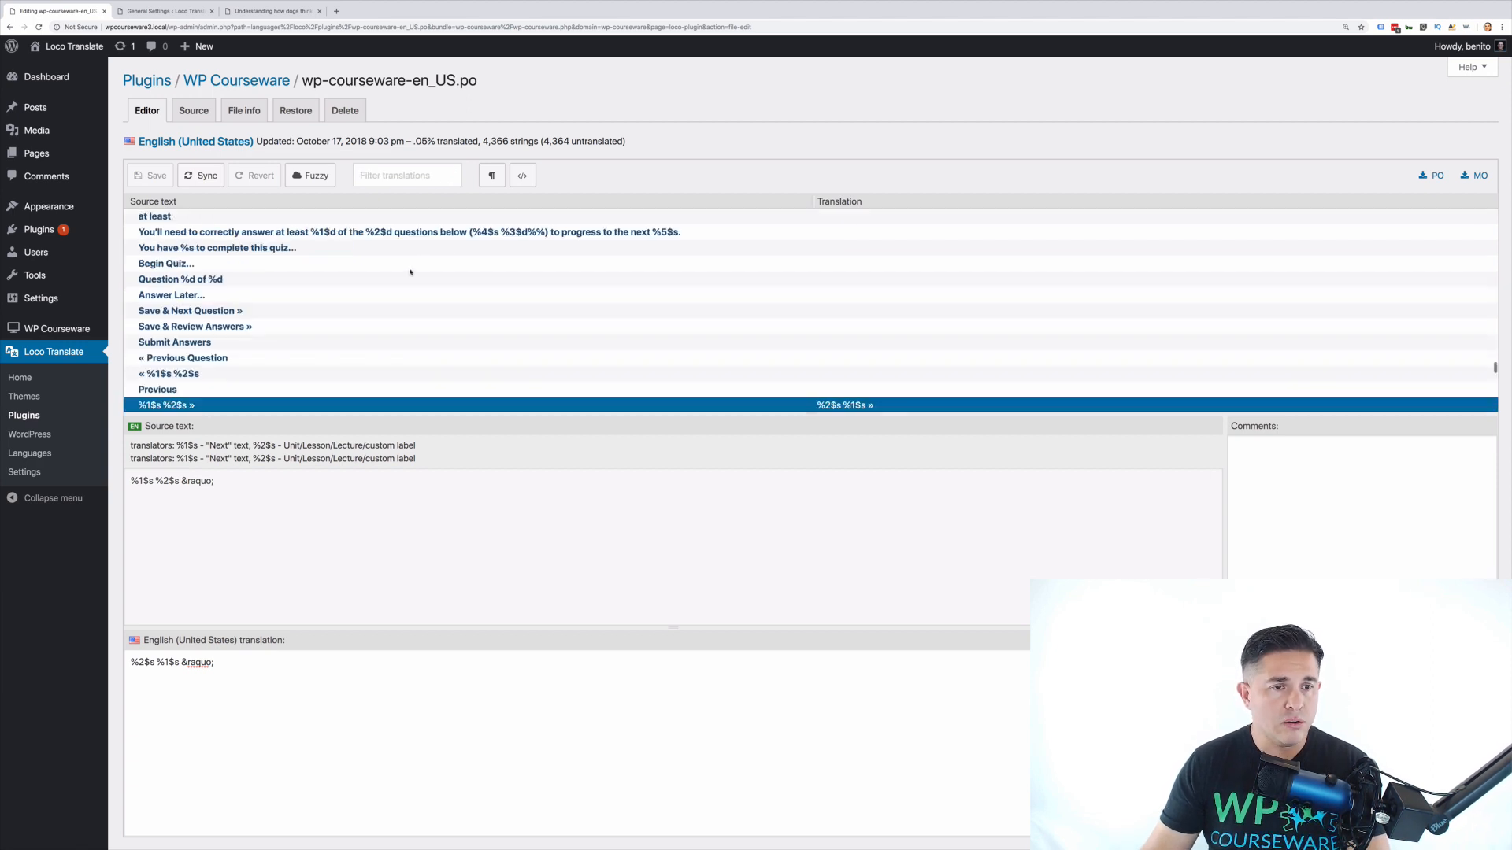